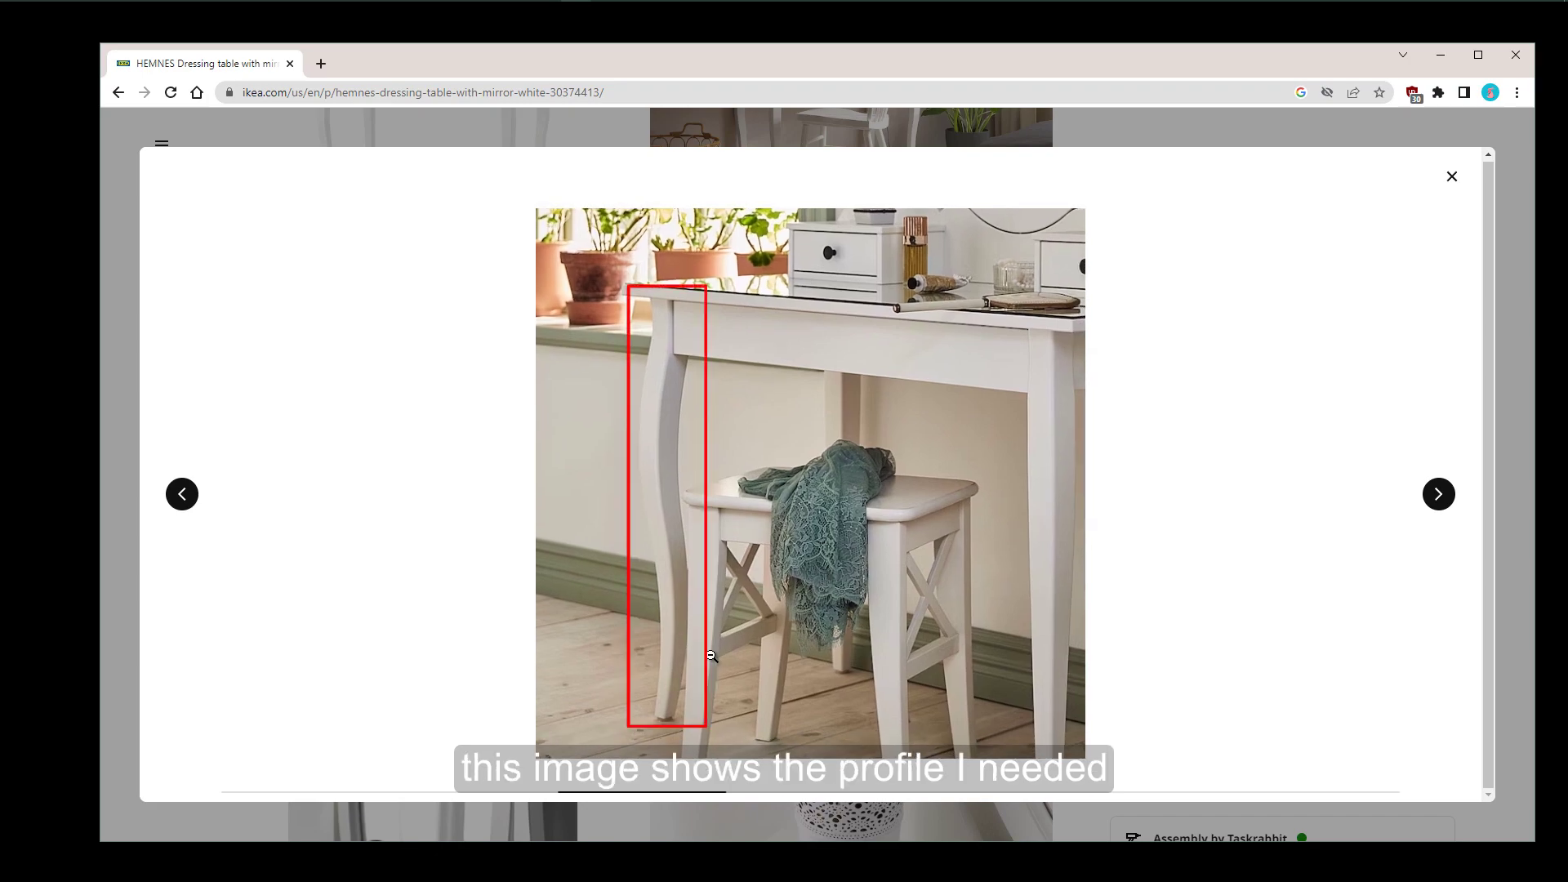
Zoom the HEMNES dressing table photo back out to its full view
{"action": "left_click", "coordinate": [710, 655]}
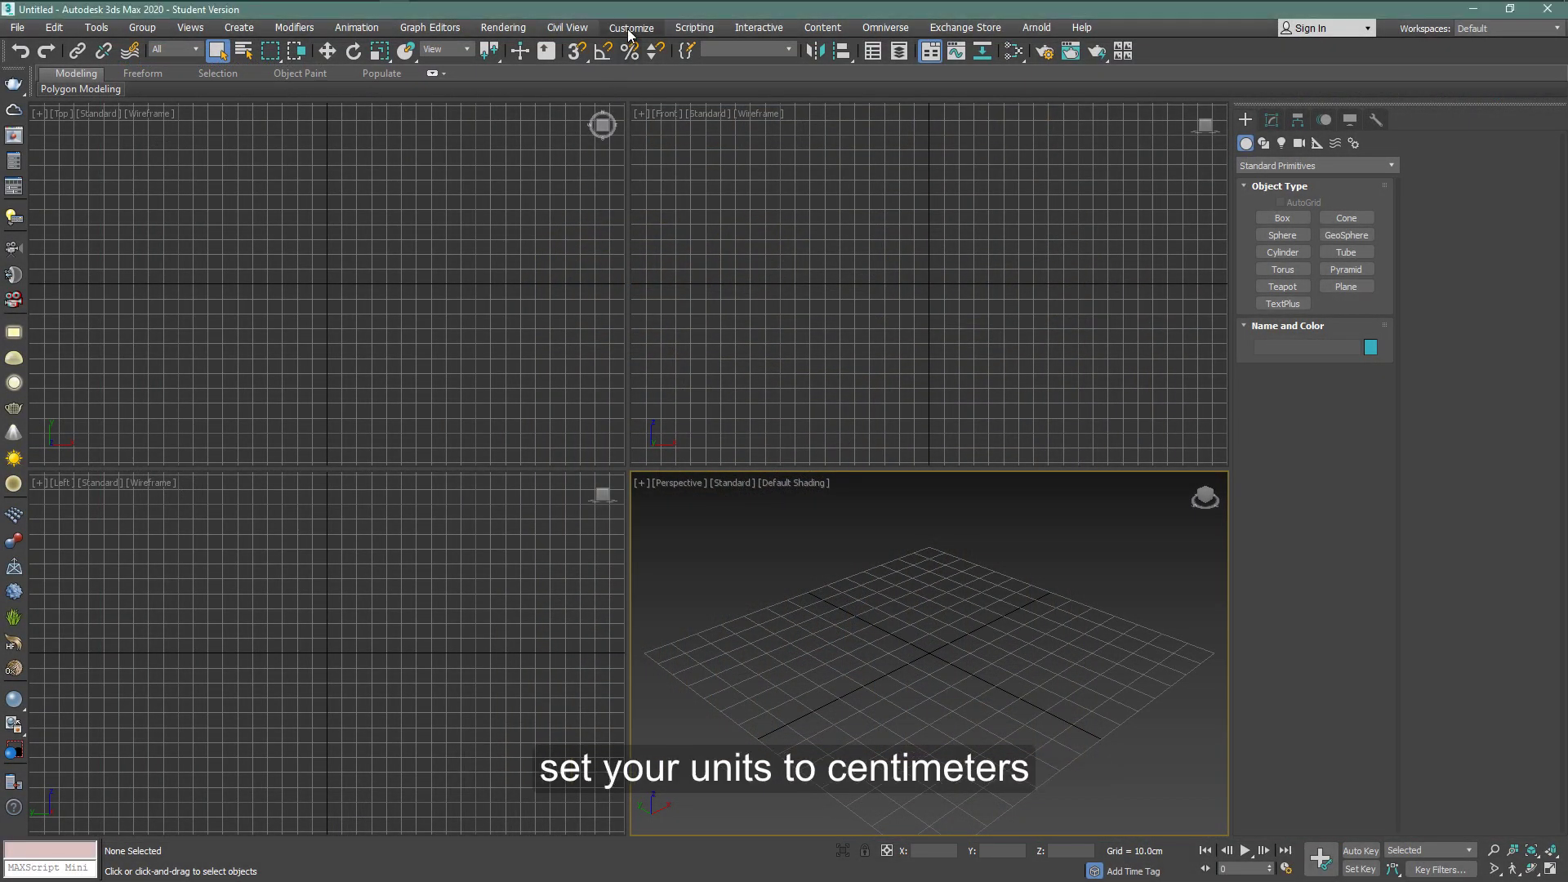
Set the 3ds Max system units to centimetres
{"action": "left_click", "coordinate": [628, 30]}
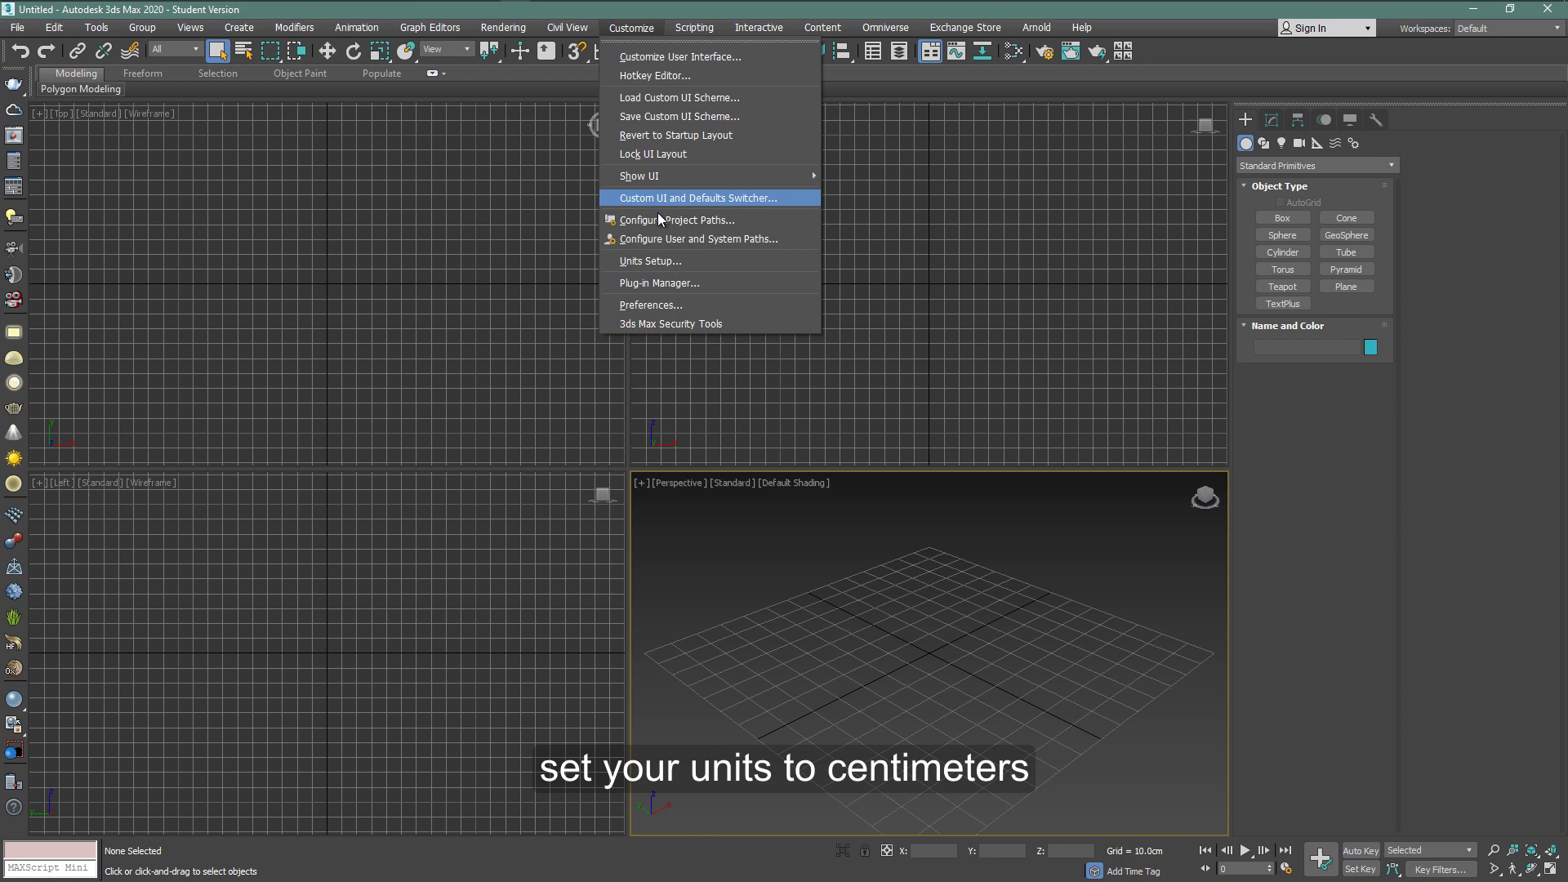
{"action": "left_click", "coordinate": [649, 263]}
{"action": "left_click", "coordinate": [763, 316]}
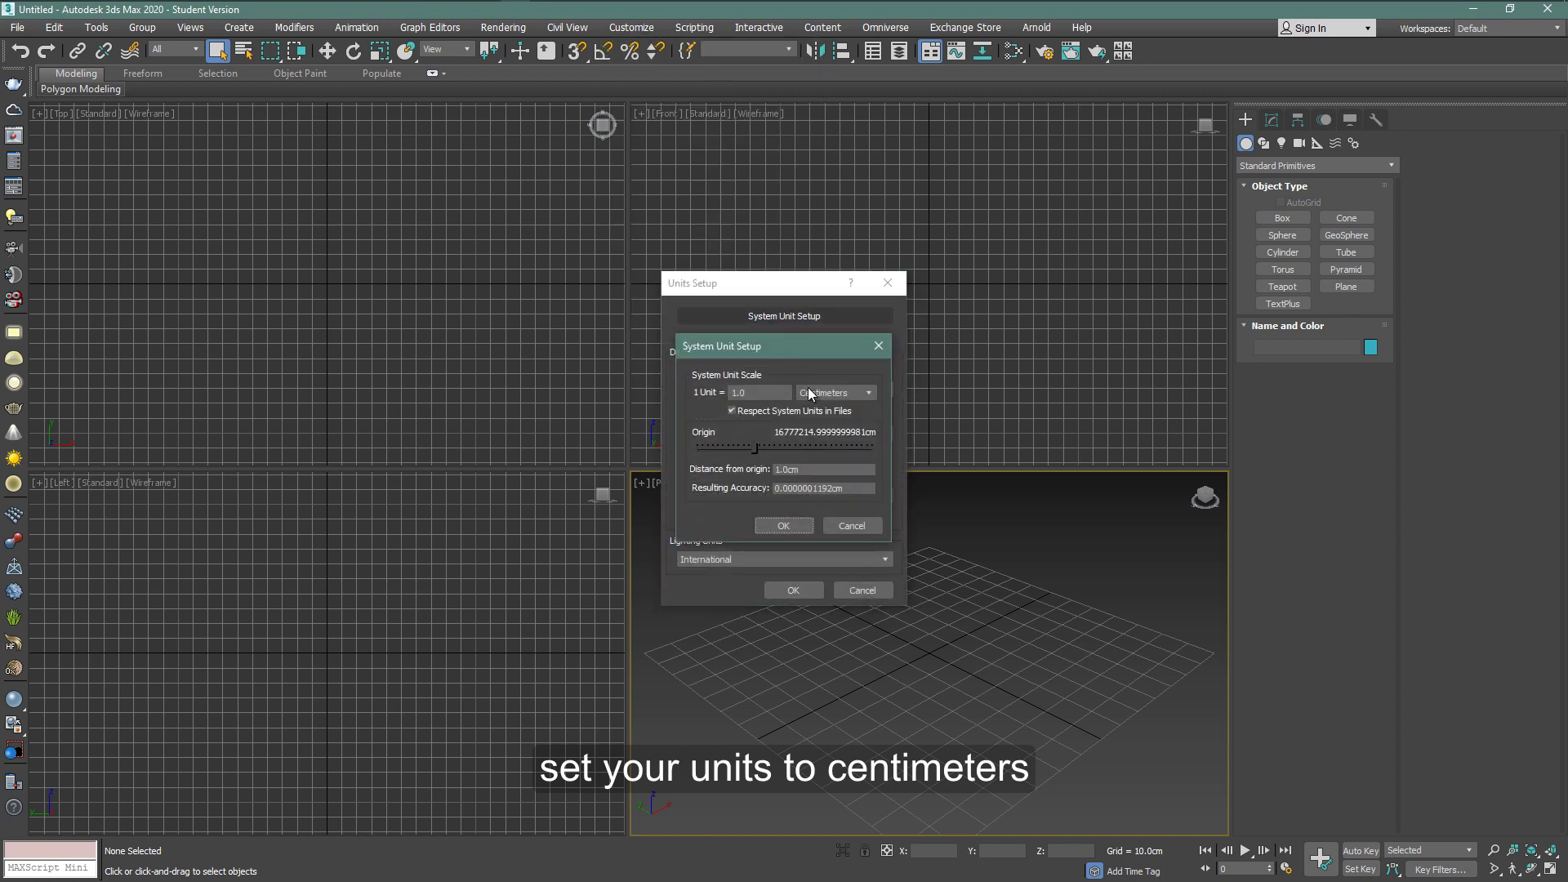
{"action": "left_click", "coordinate": [784, 527]}
{"action": "left_click", "coordinate": [792, 590]}
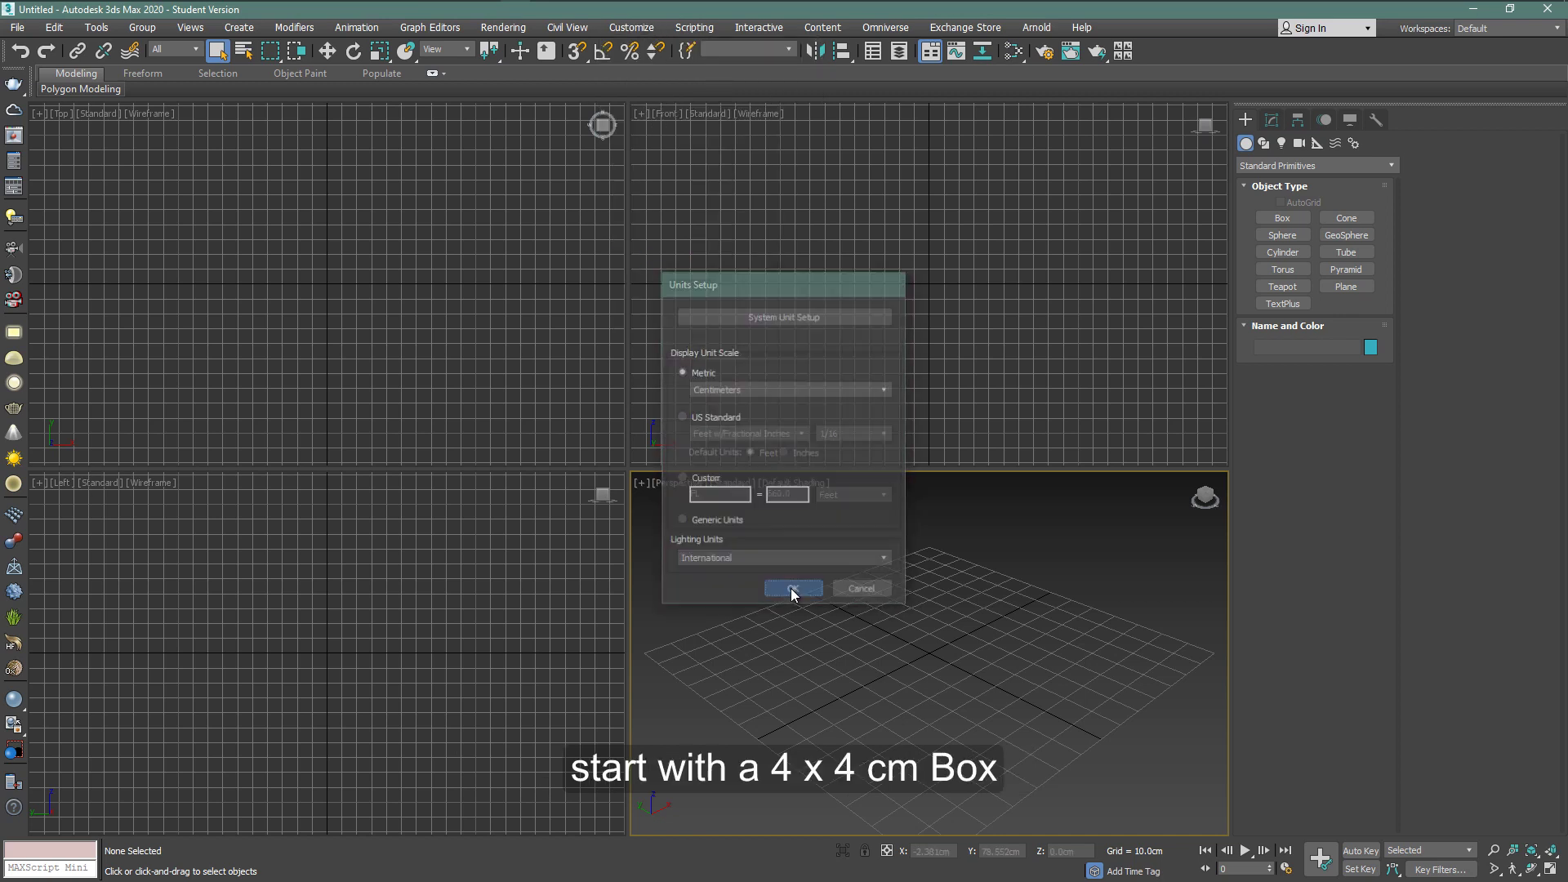
Create a 4 × 4 × 72.2 cm box with 24 height segments via keyboard entry
{"action": "left_click", "coordinate": [1276, 218]}
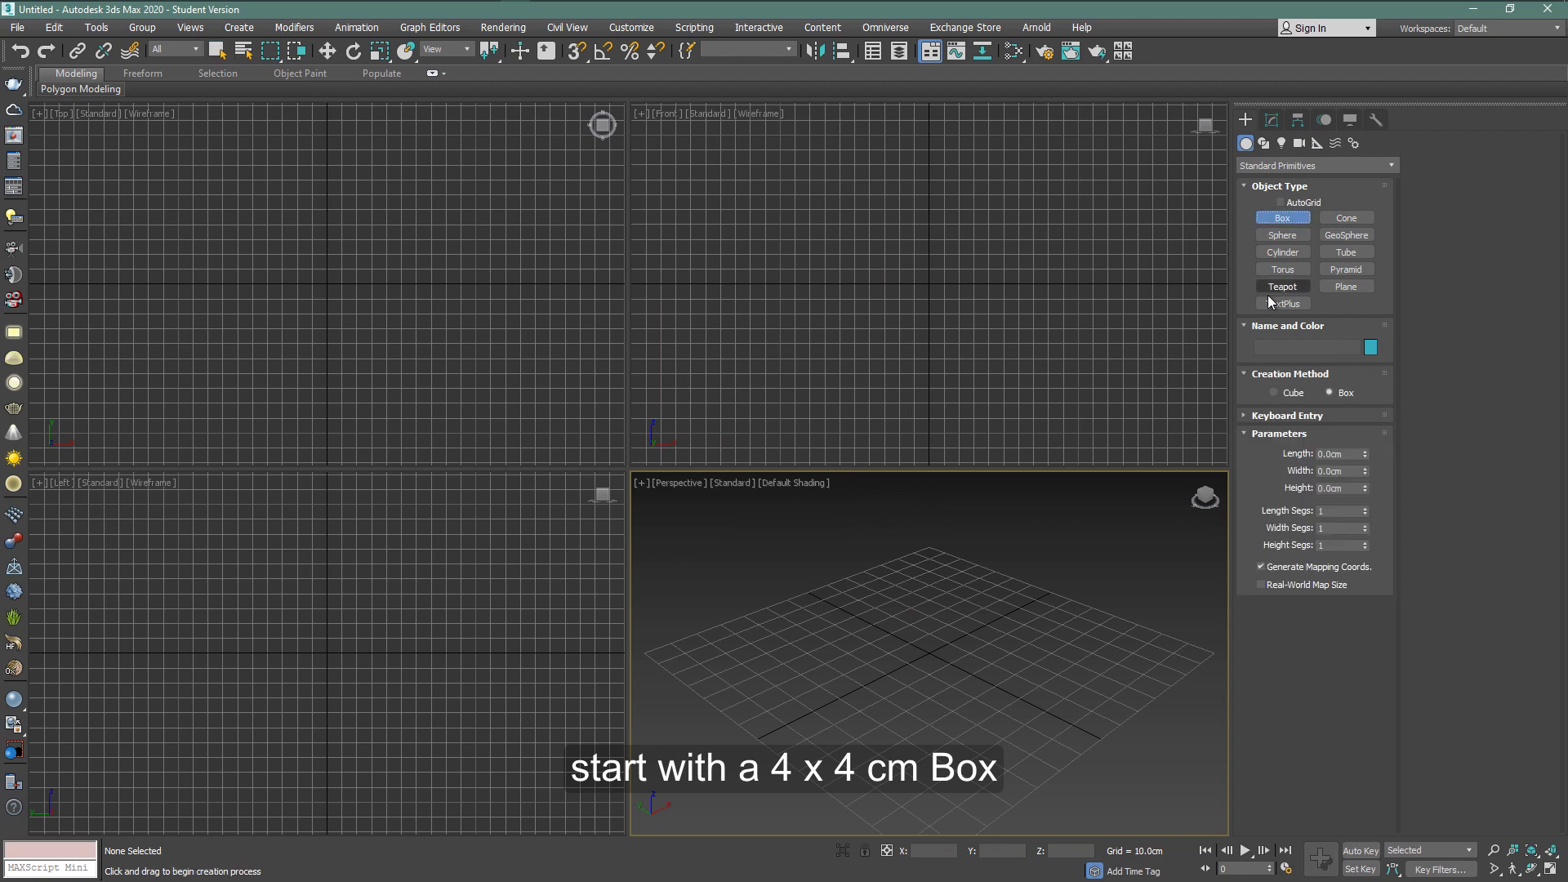
{"action": "left_click", "coordinate": [1271, 417]}
{"action": "left_click", "coordinate": [1314, 495]}
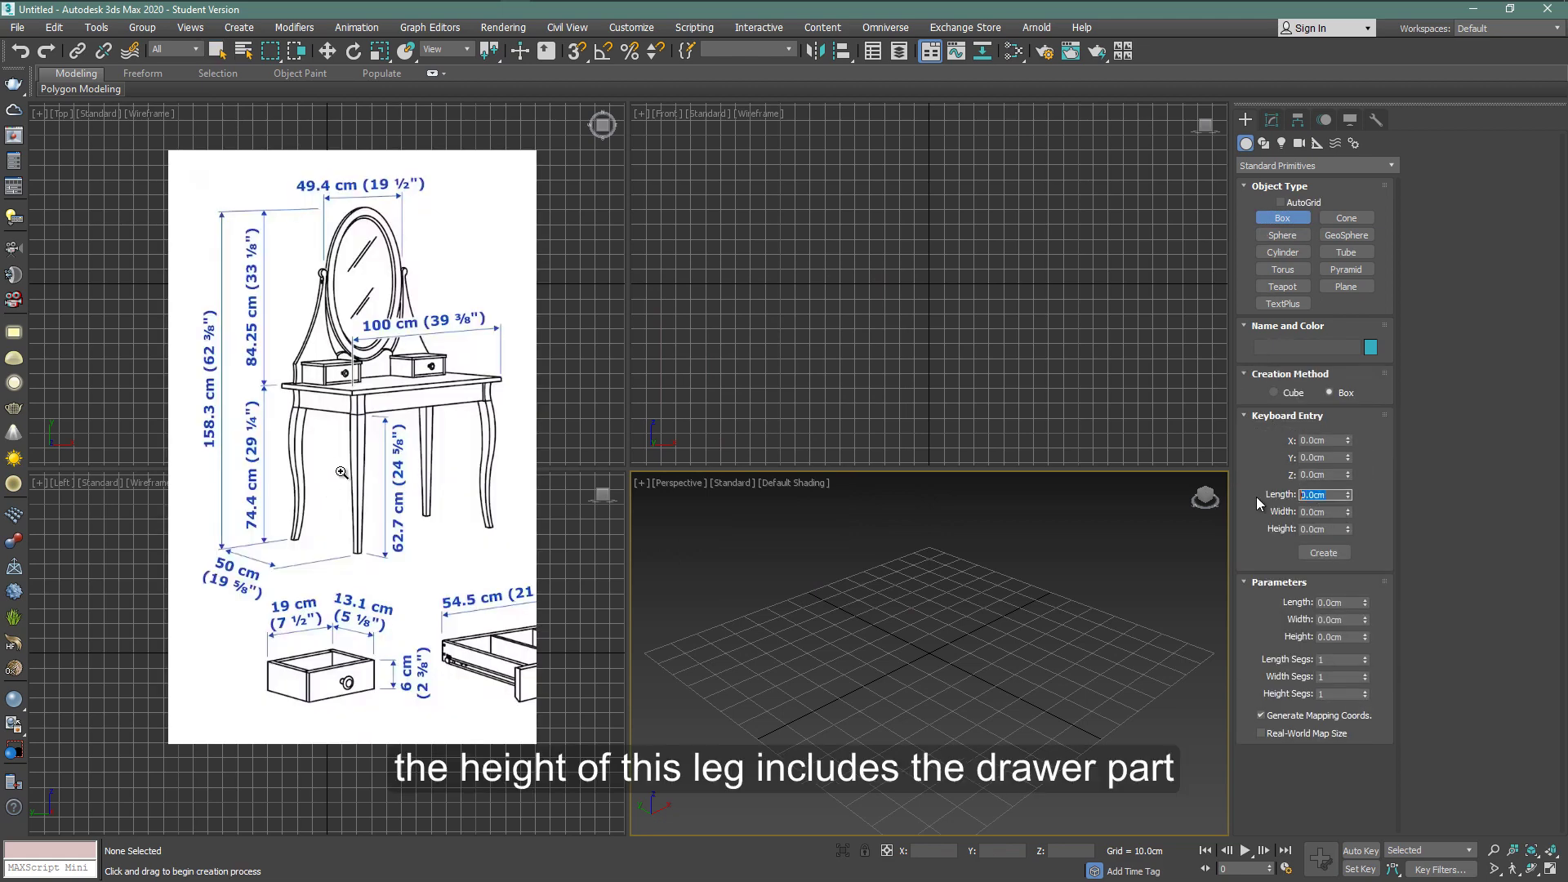
{"action": "type", "text": "4"}
{"action": "key", "text": "Tab"}
{"action": "type", "text": "4"}
{"action": "key", "text": "Tab"}
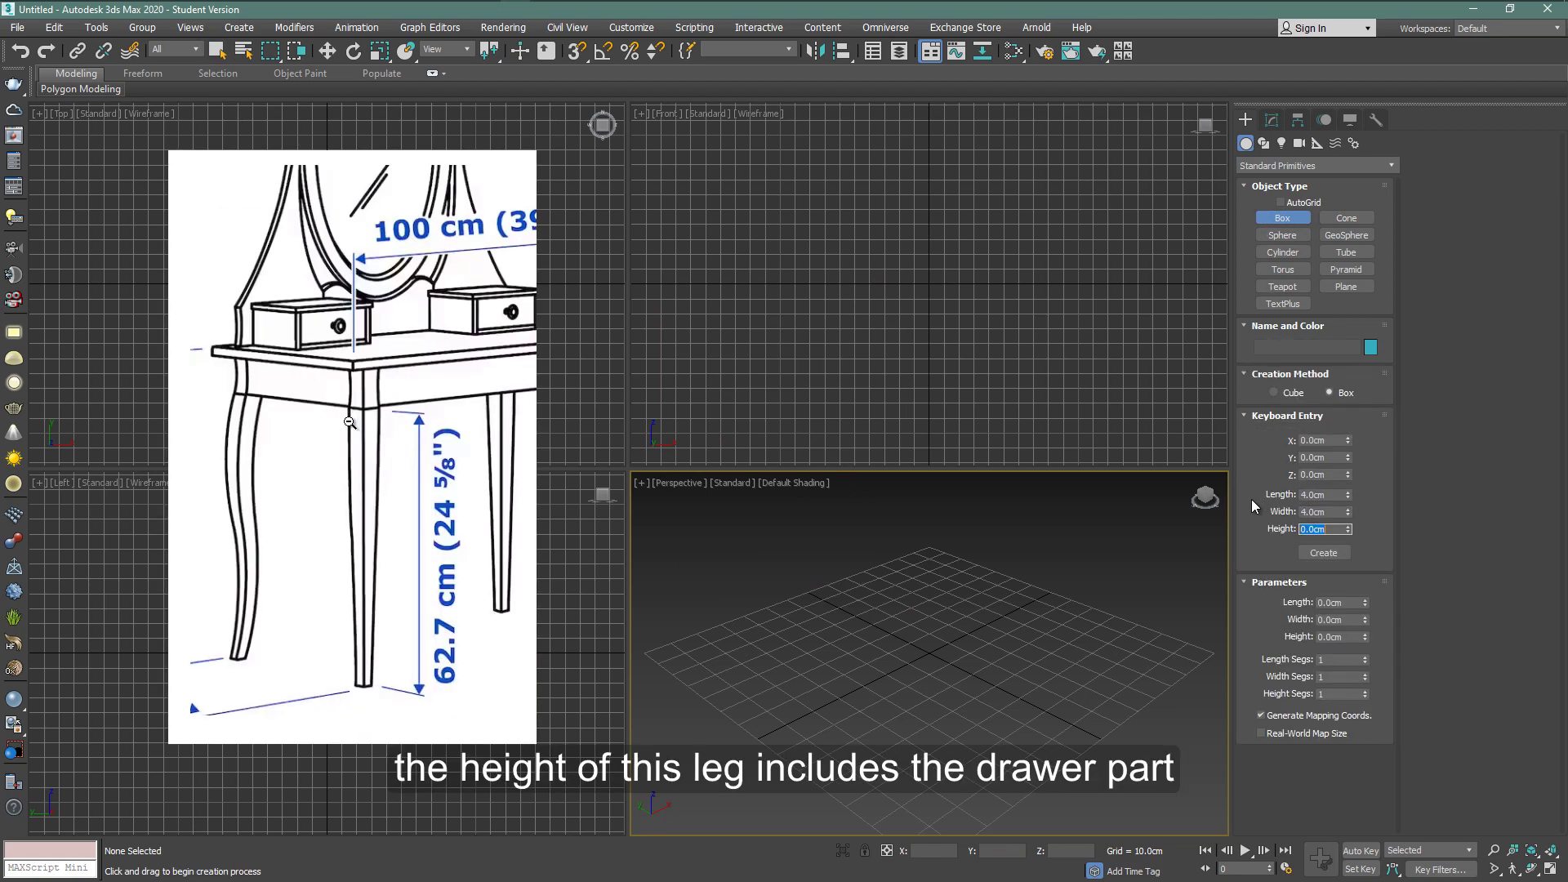
{"action": "type", "text": "72.2"}
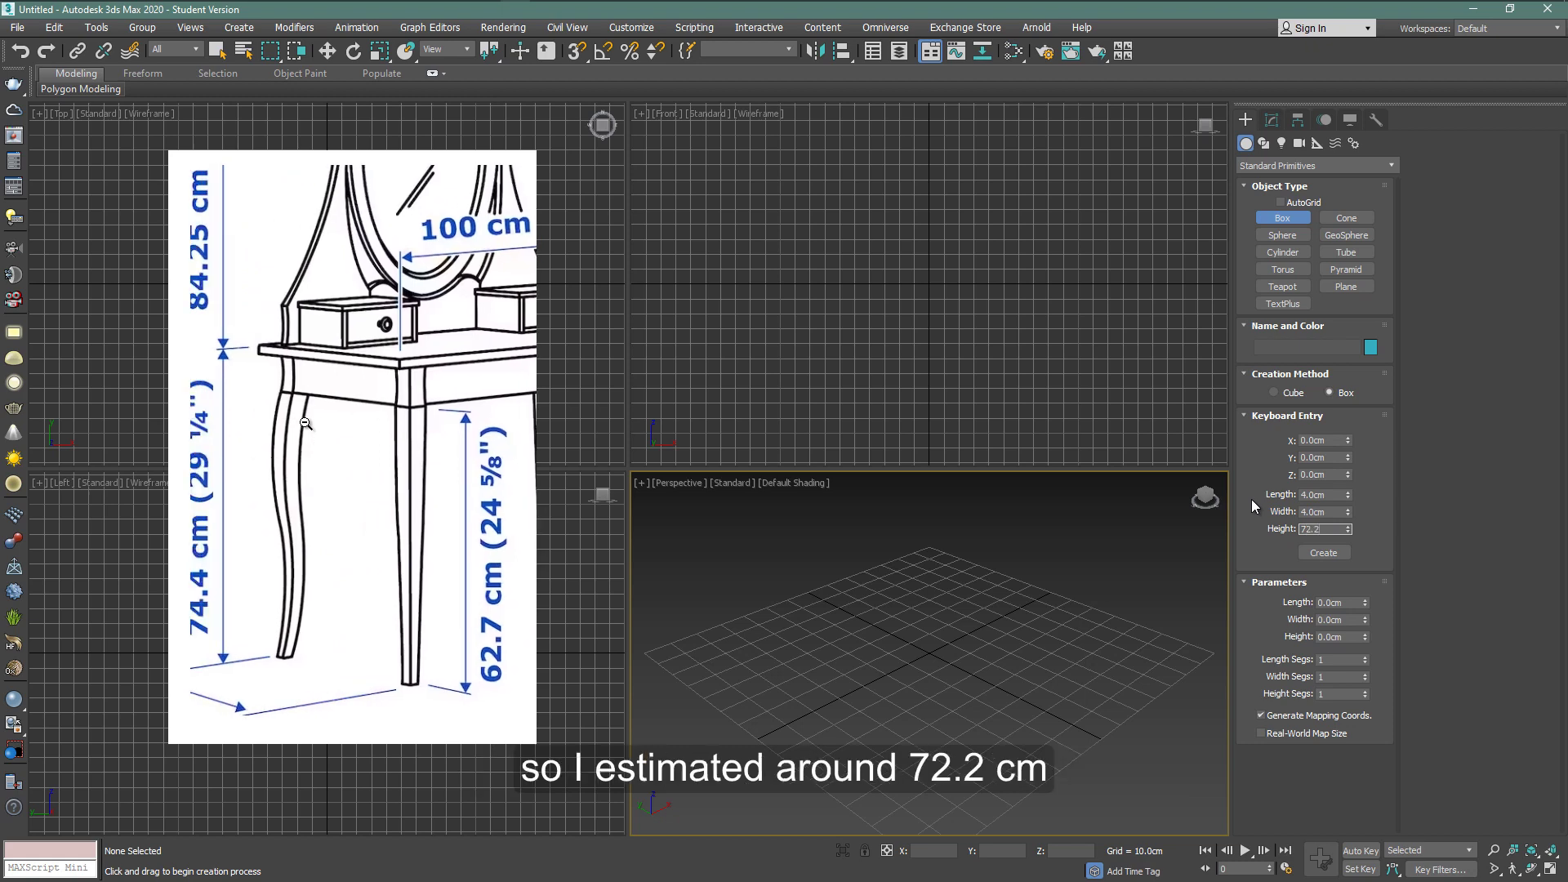
{"action": "double_click", "coordinate": [1335, 692]}
{"action": "type", "text": "24"}
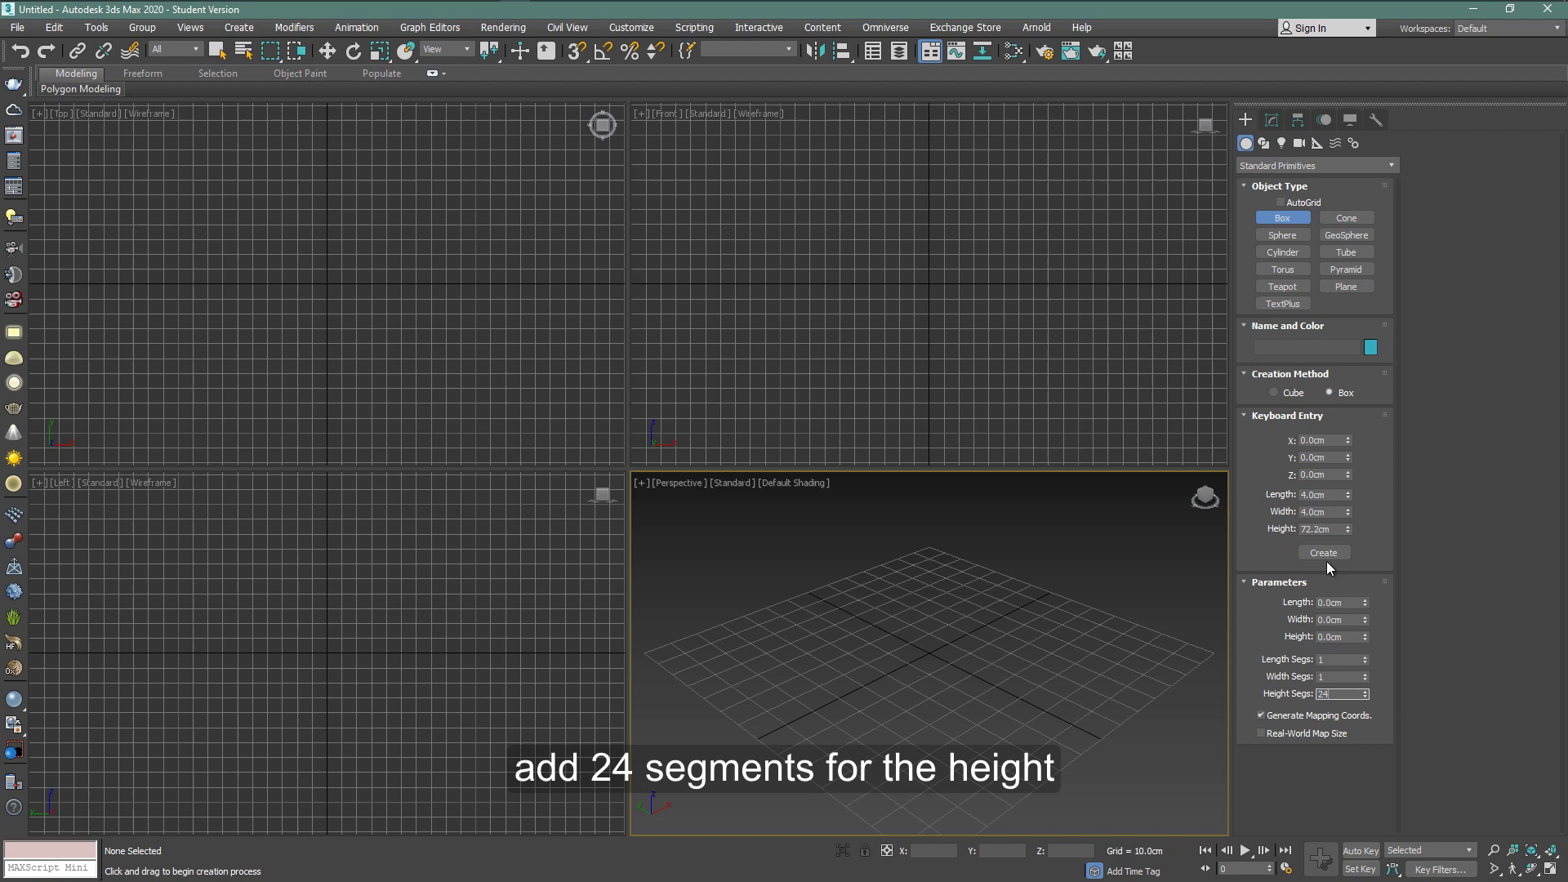
{"action": "left_click", "coordinate": [1323, 554]}
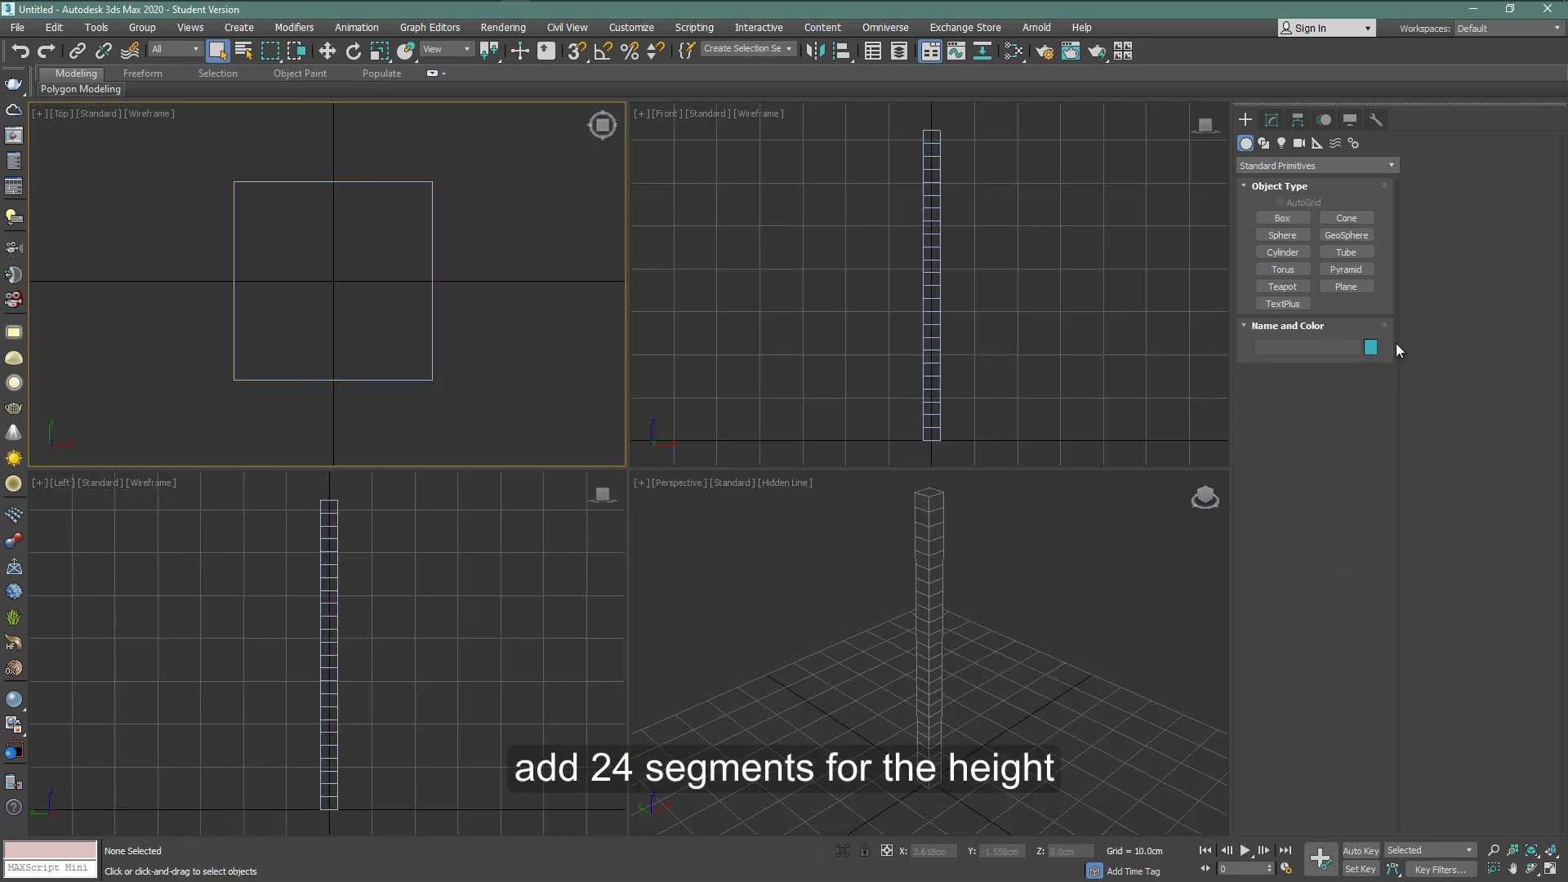
Draw a tall plane, about 72.7 × 12.6 cm, right of the box in the Front view
{"action": "left_click", "coordinate": [1165, 297]}
{"action": "left_click", "coordinate": [1344, 286]}
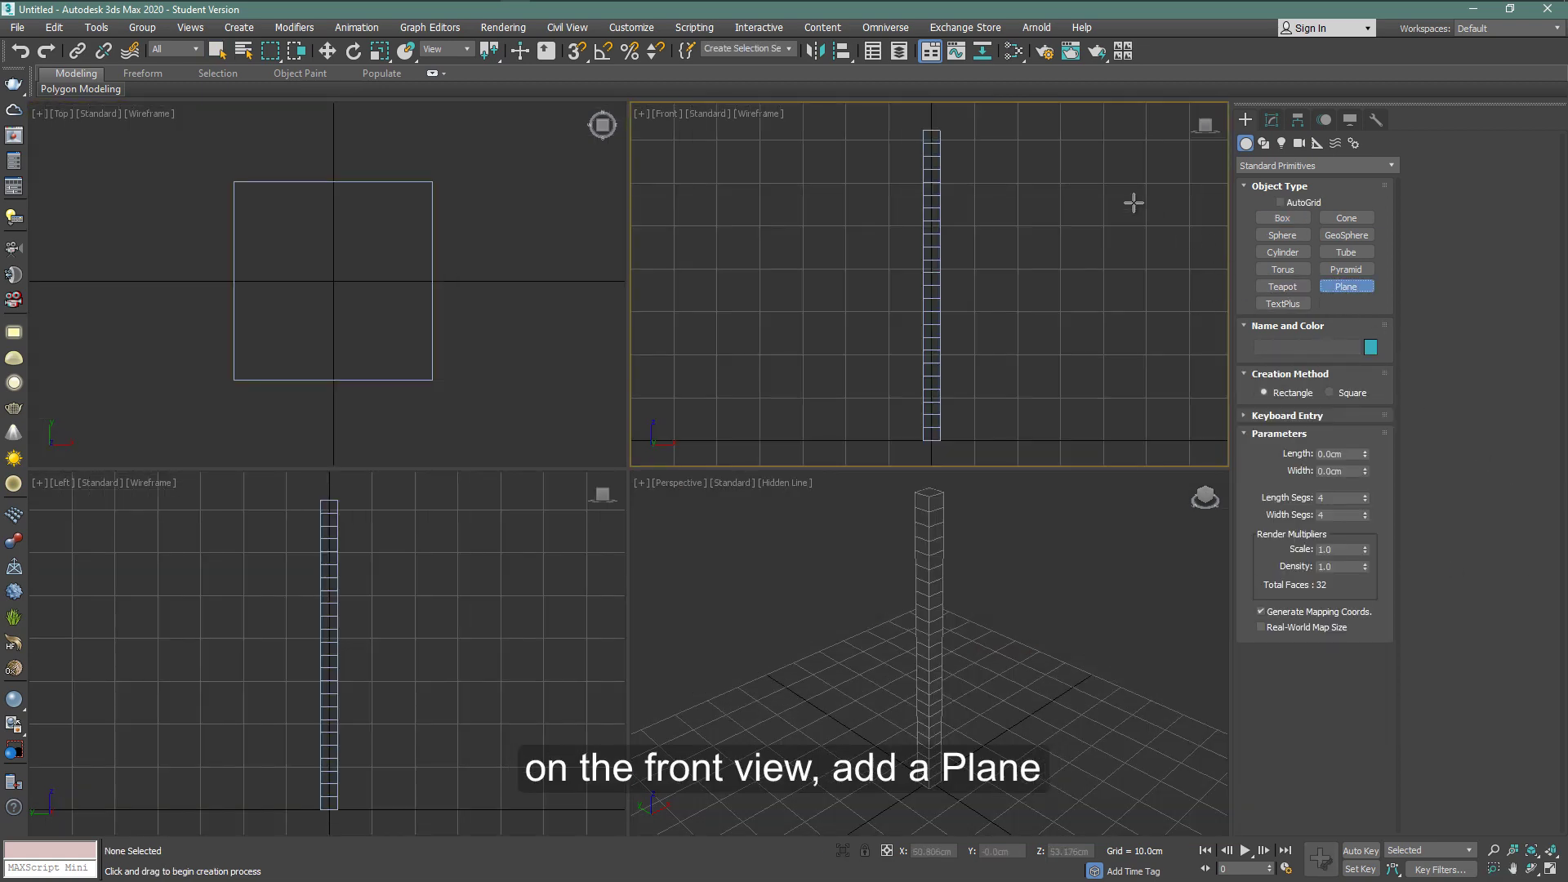
{"action": "left_click_drag", "start_coordinate": [1106, 131], "coordinate": [1156, 442]}
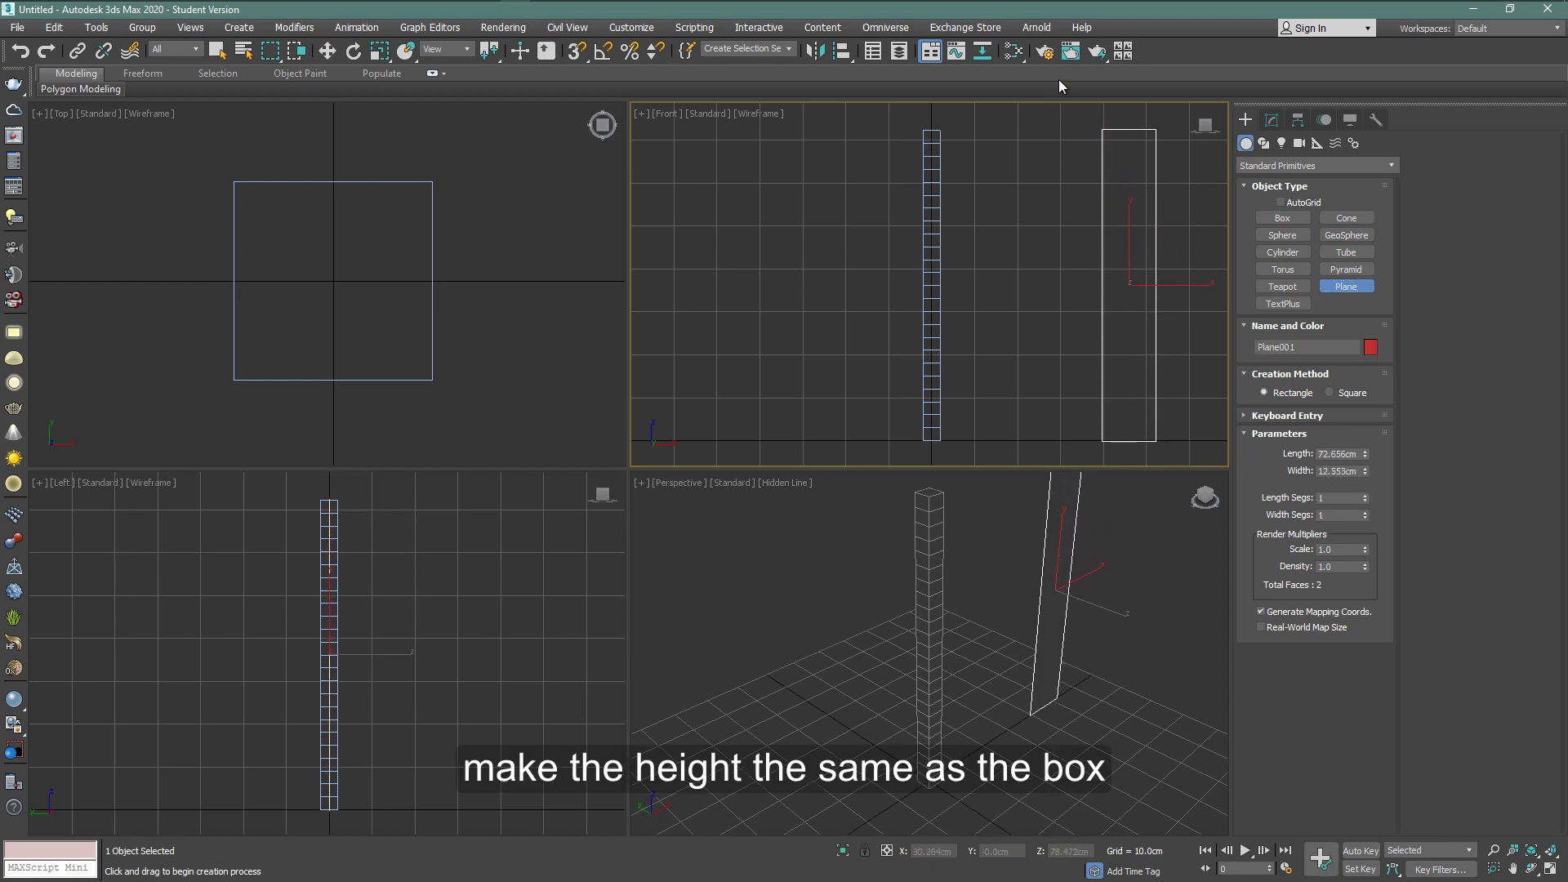
In the Slate Material Editor, add a crookLegProf.jpg Bitmap node and a Standard material node
{"action": "left_click", "coordinate": [1021, 52]}
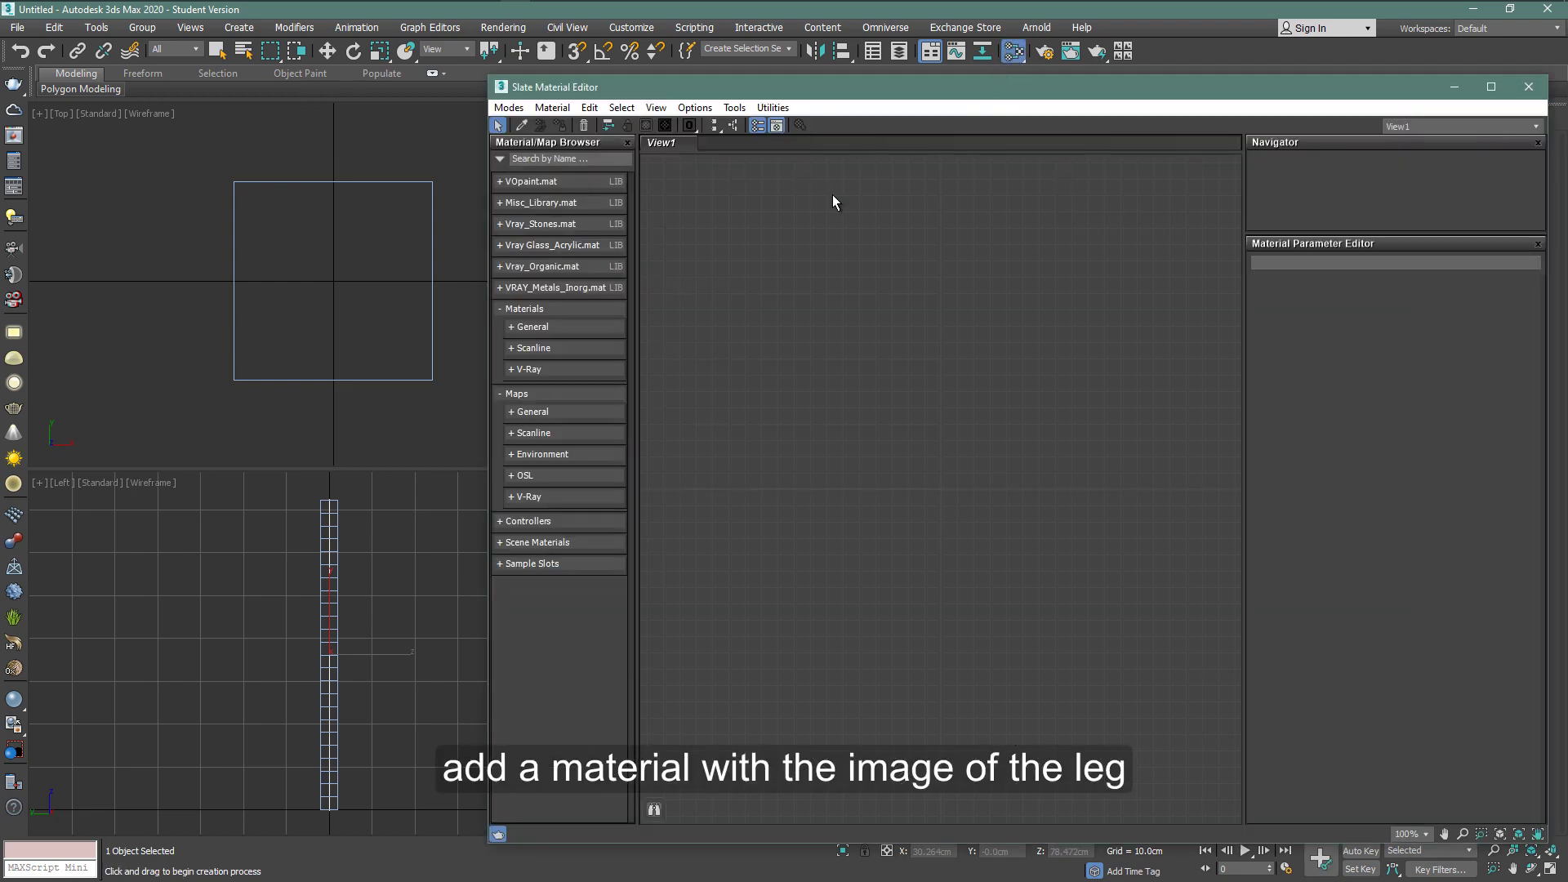
{"action": "left_click", "coordinate": [538, 412]}
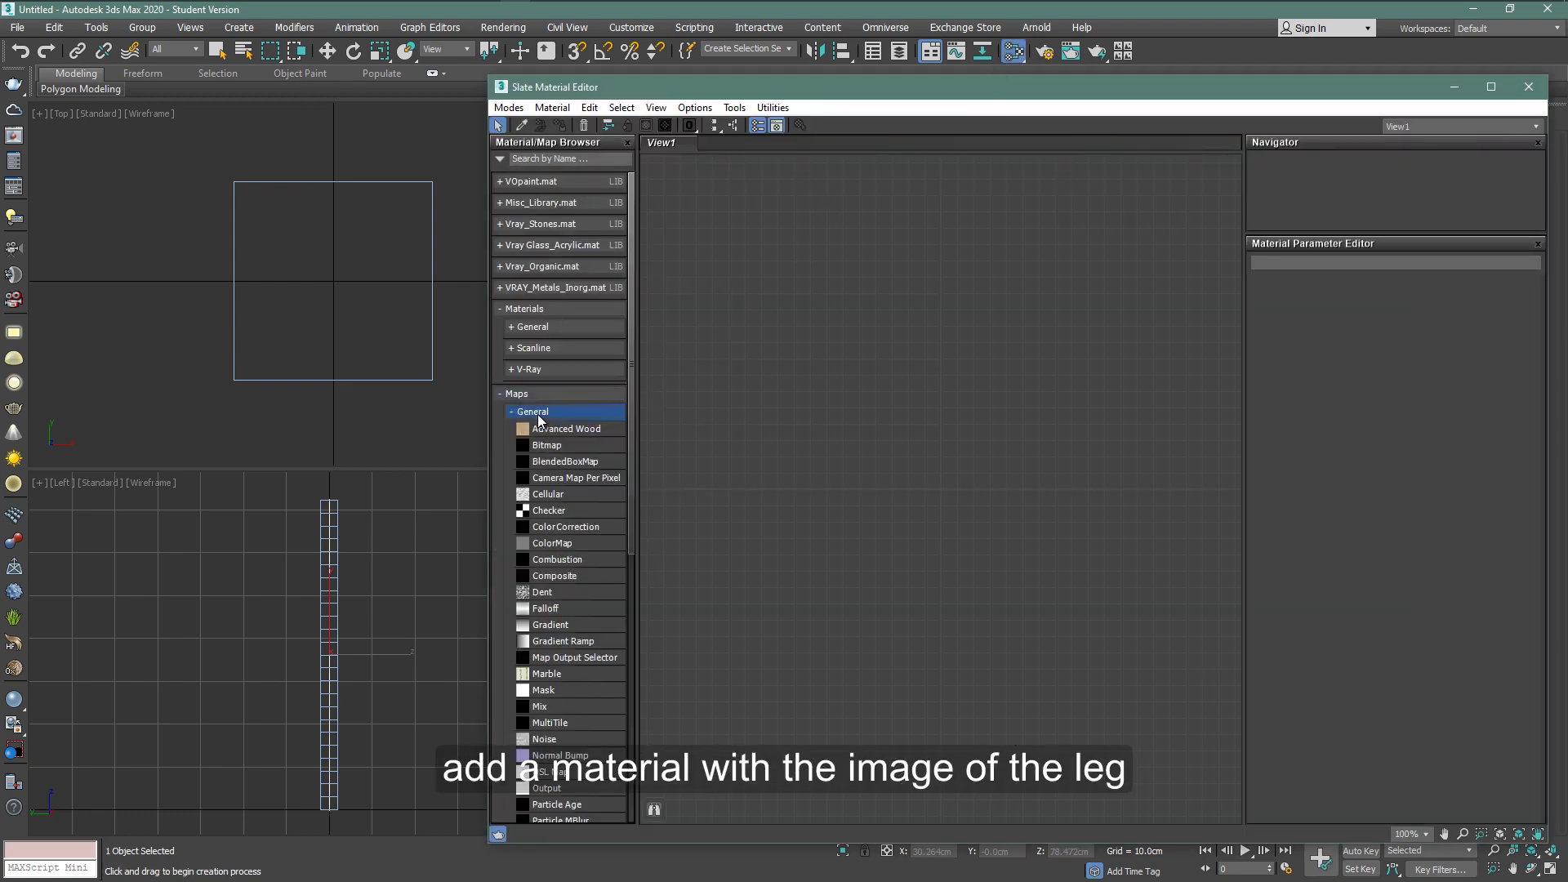
{"action": "left_click_drag", "start_coordinate": [535, 447], "coordinate": [533, 446]}
{"action": "left_click_drag", "start_coordinate": [533, 446], "coordinate": [767, 309]}
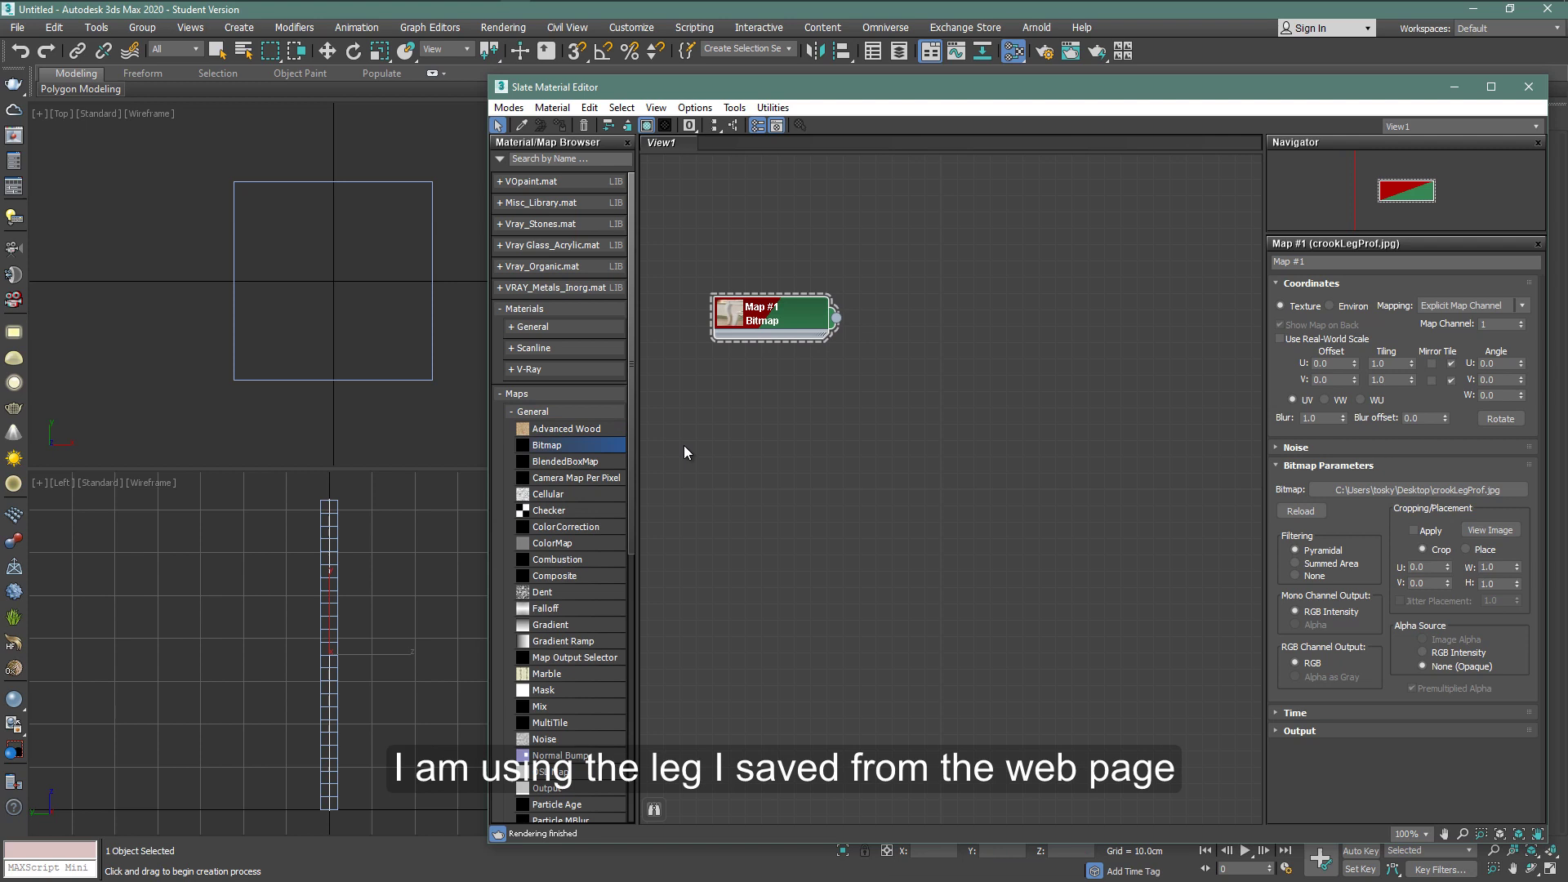
{"action": "left_click", "coordinate": [535, 347]}
{"action": "left_click_drag", "start_coordinate": [545, 415], "coordinate": [935, 282]}
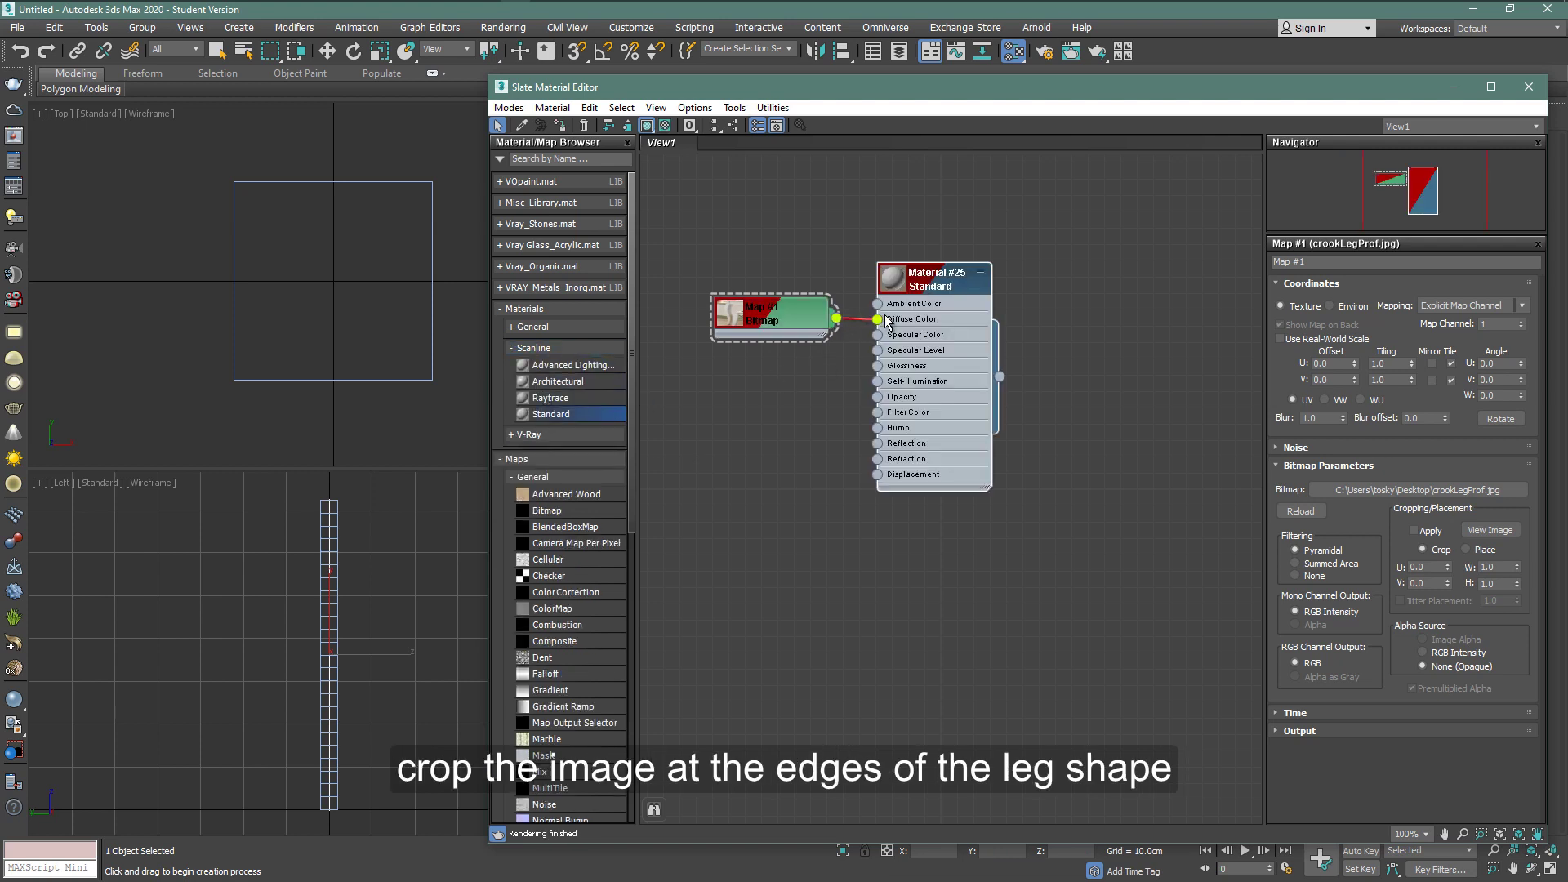
Crop the leg bitmap to U 0.257, V 0.053, W 0.346, H 0.901 and apply it
{"action": "left_click", "coordinate": [1466, 532]}
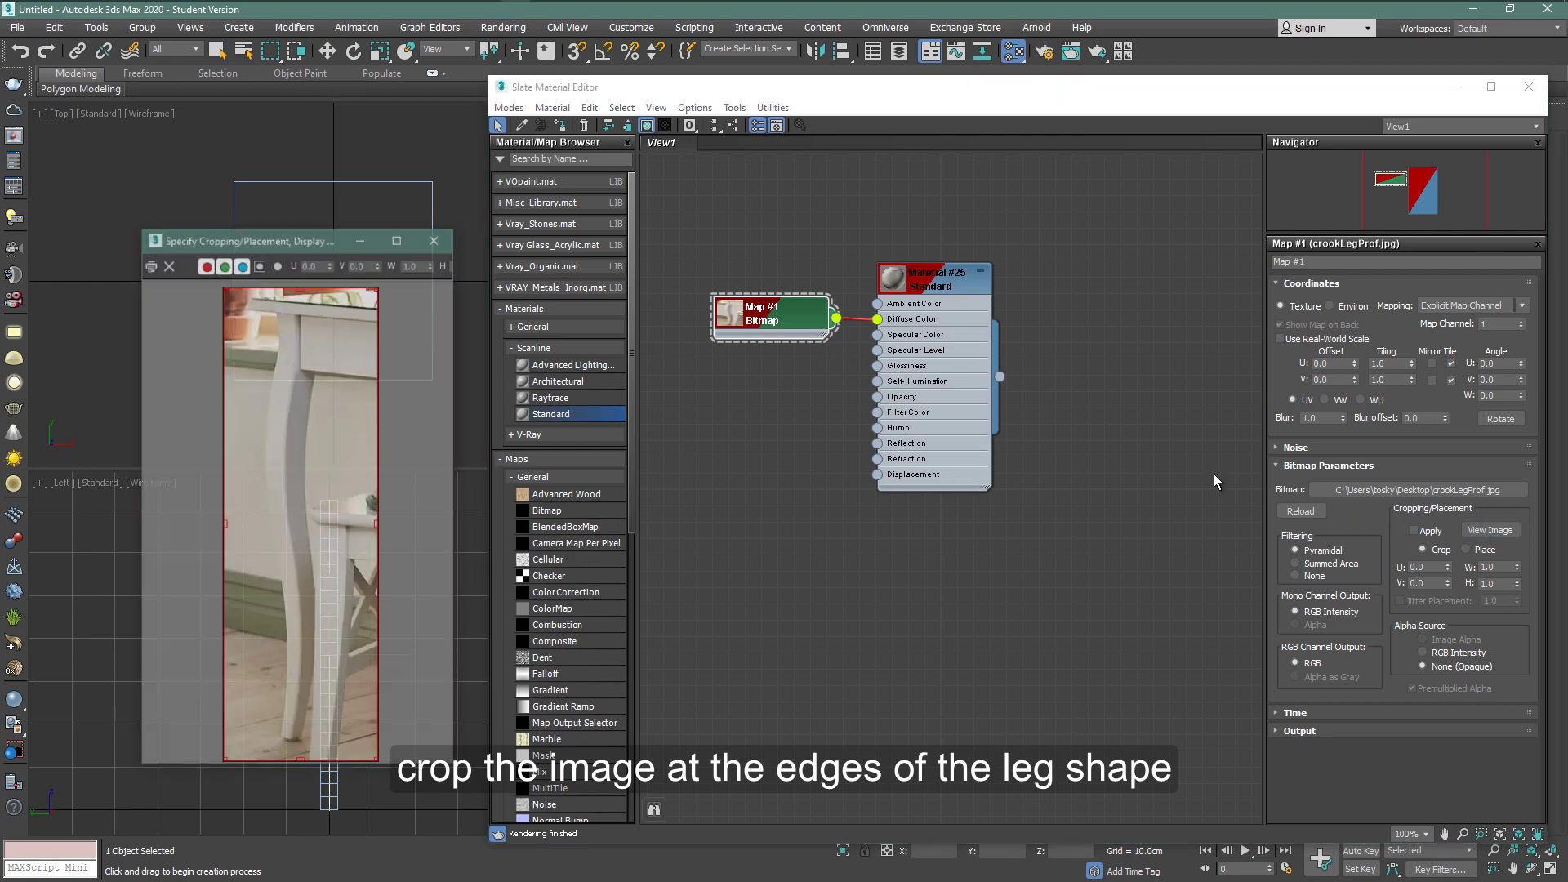
{"action": "left_click_drag", "start_coordinate": [356, 242], "coordinate": [892, 197]}
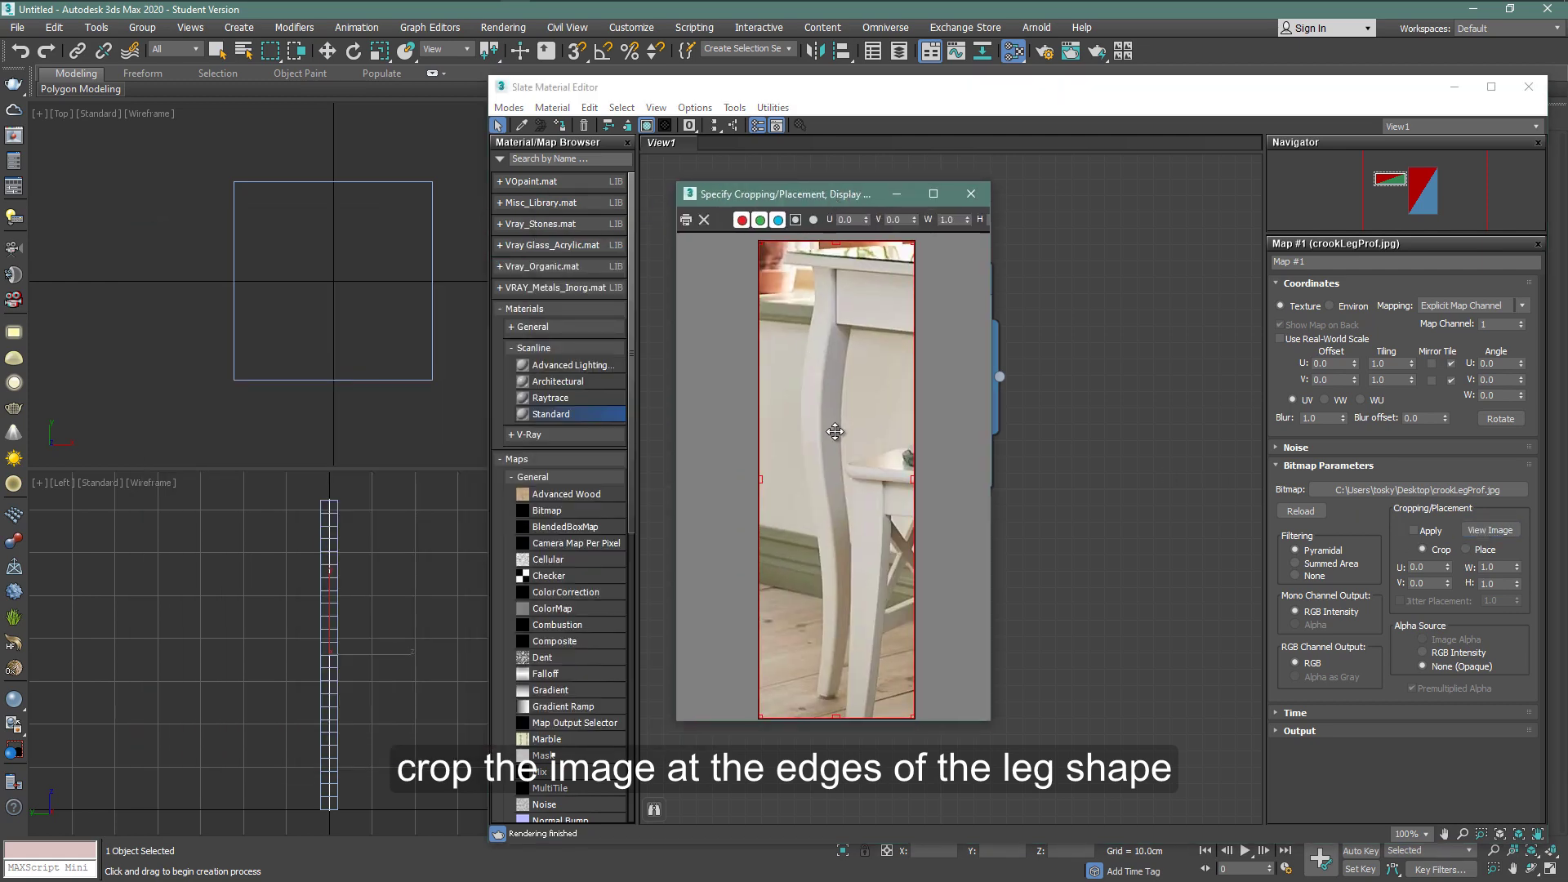
{"action": "left_click_drag", "start_coordinate": [914, 479], "coordinate": [800, 479]}
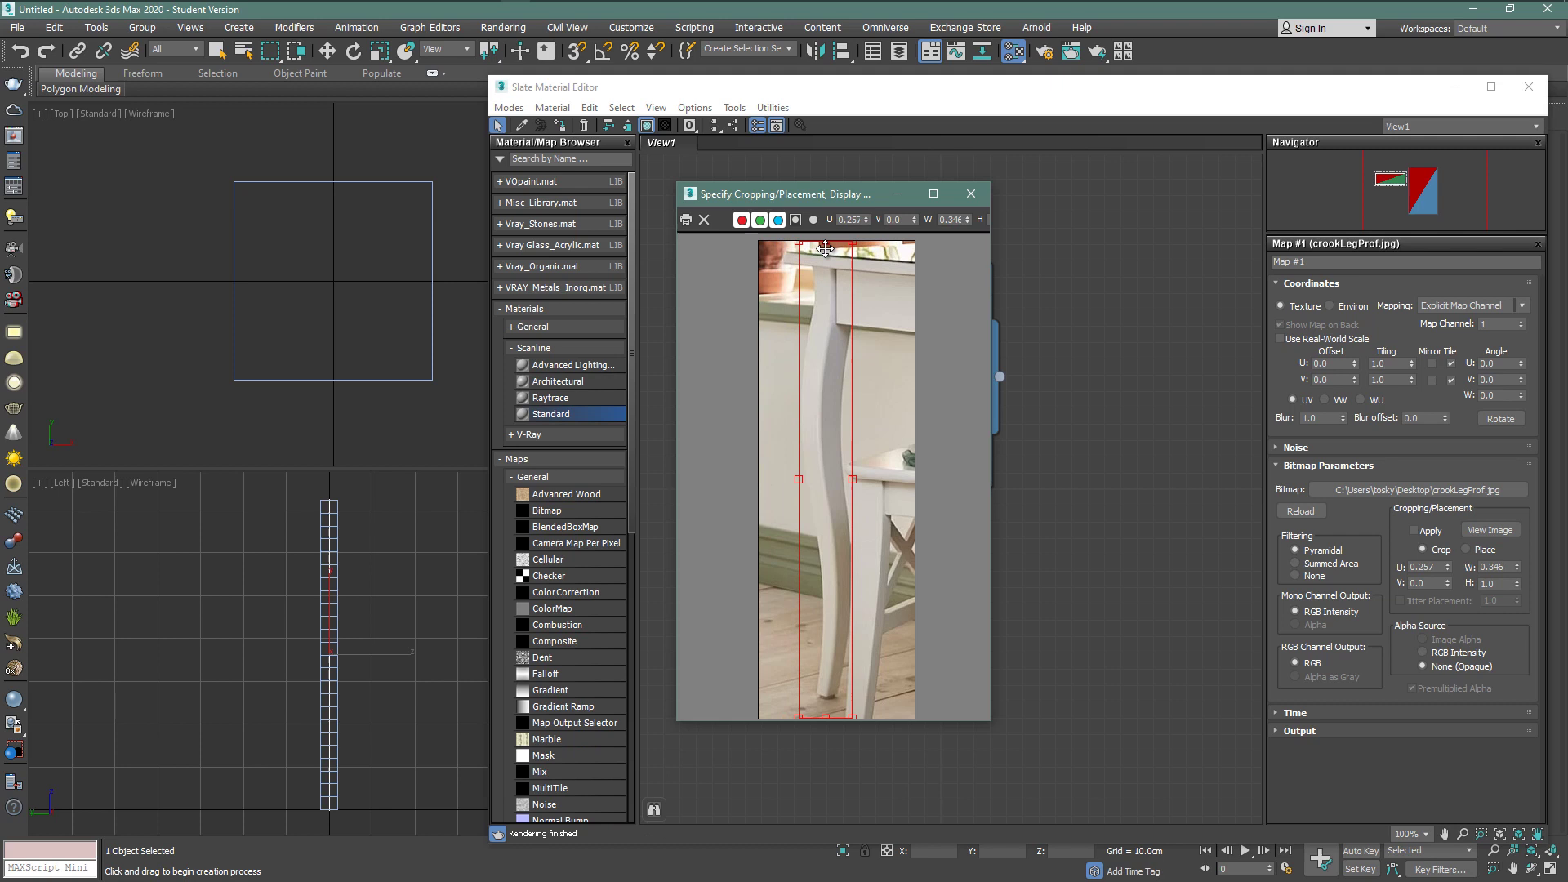
{"action": "left_click_drag", "start_coordinate": [825, 247], "coordinate": [826, 267]}
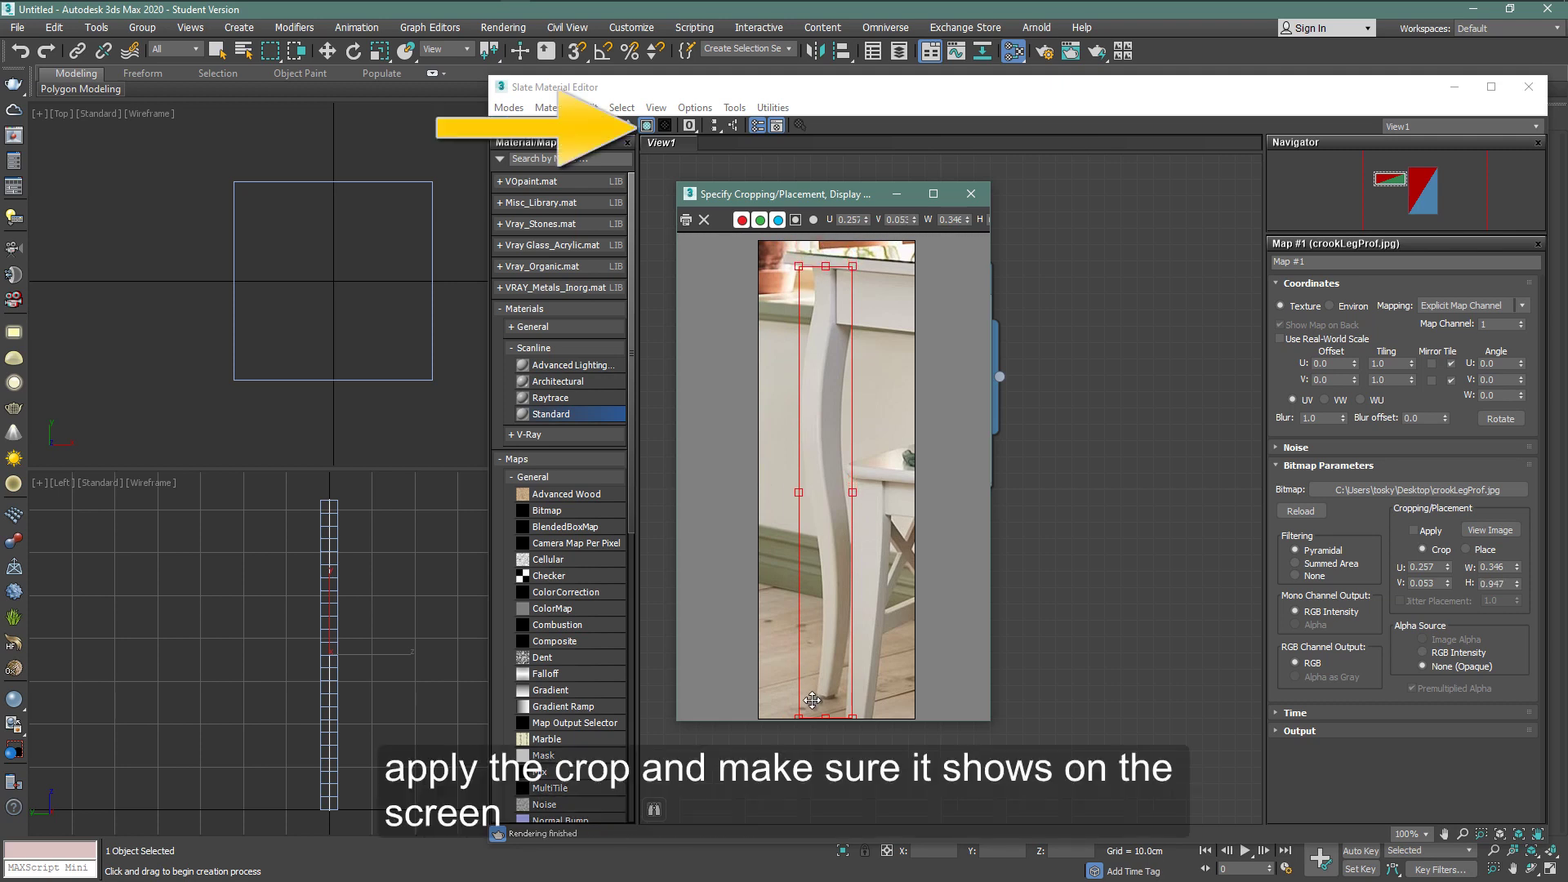
{"action": "left_click_drag", "start_coordinate": [826, 723], "coordinate": [827, 740]}
{"action": "left_click_drag", "start_coordinate": [825, 726], "coordinate": [824, 706]}
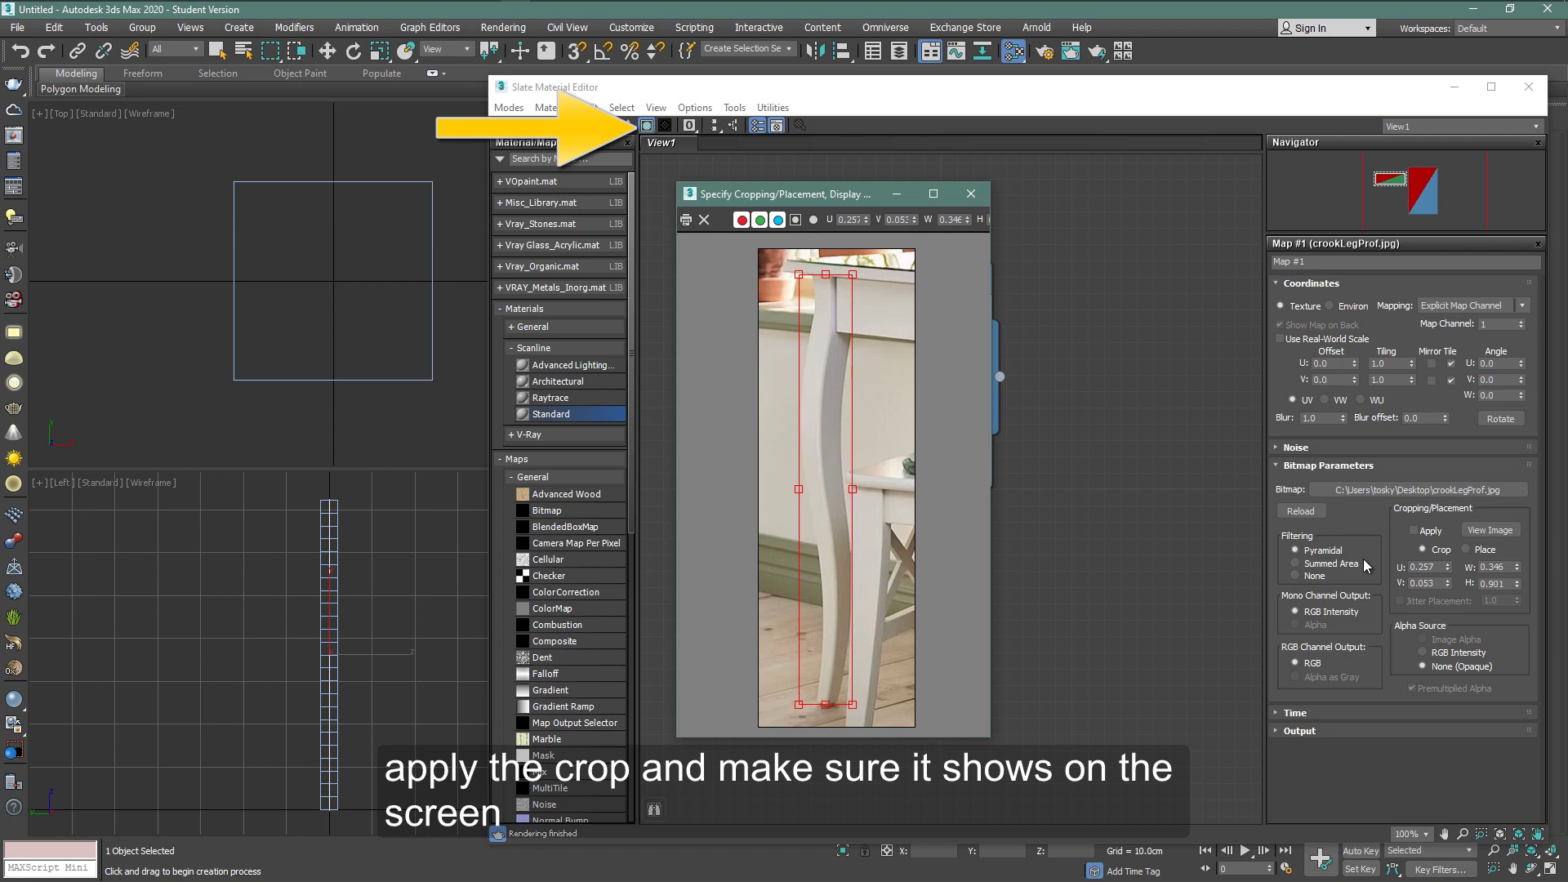
{"action": "left_click", "coordinate": [1413, 530]}
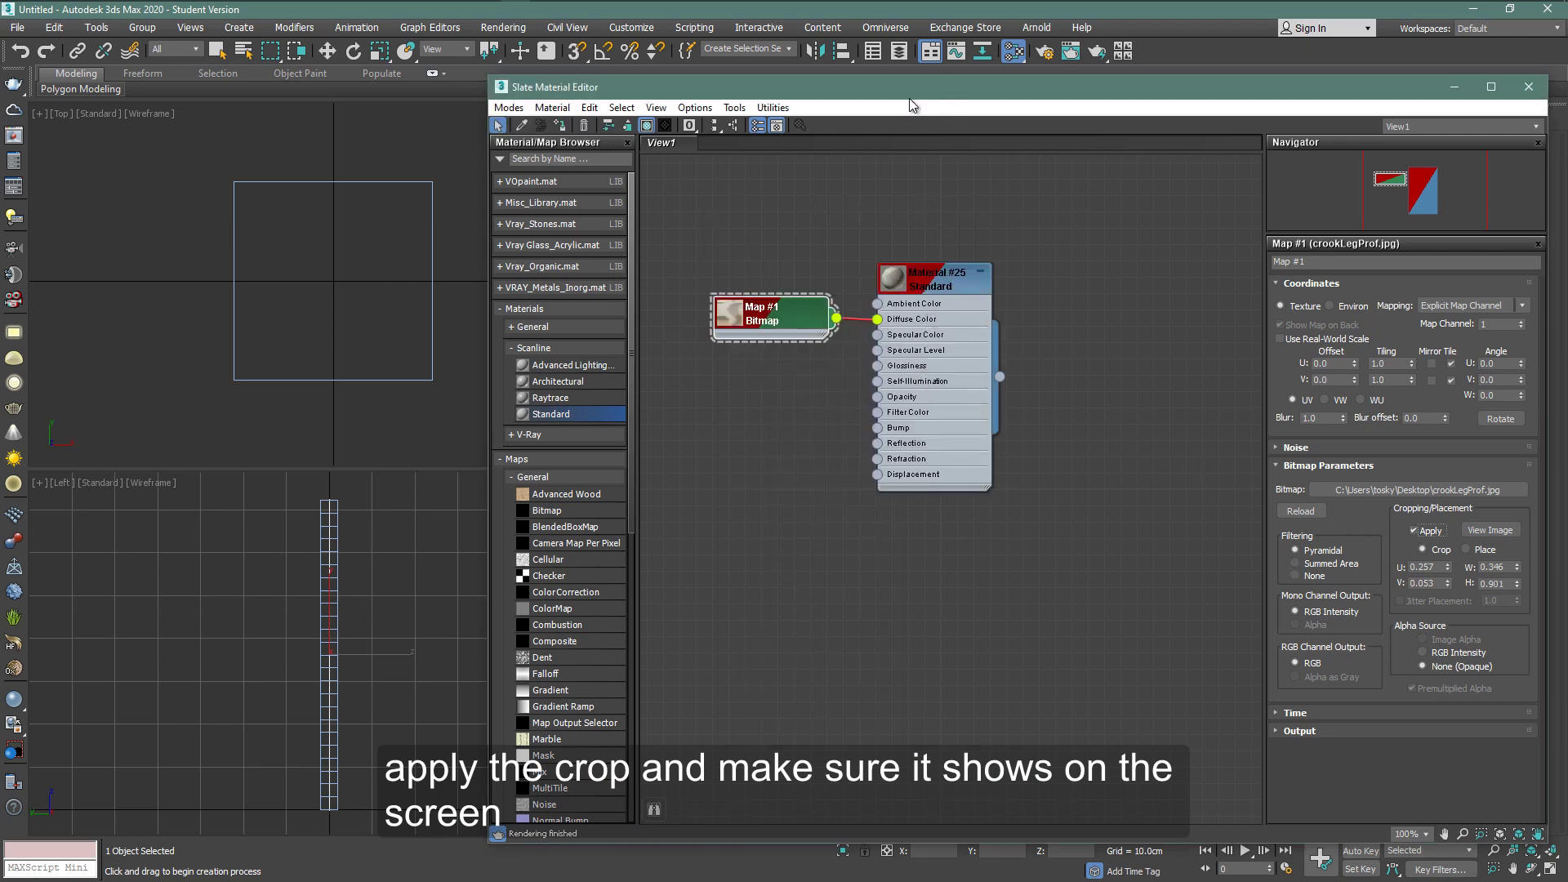
{"action": "left_click_drag", "start_coordinate": [911, 96], "coordinate": [421, 115]}
Show the cropped leg texture in the viewport and set the Front view to Default Shading
{"action": "left_click", "coordinate": [62, 144]}
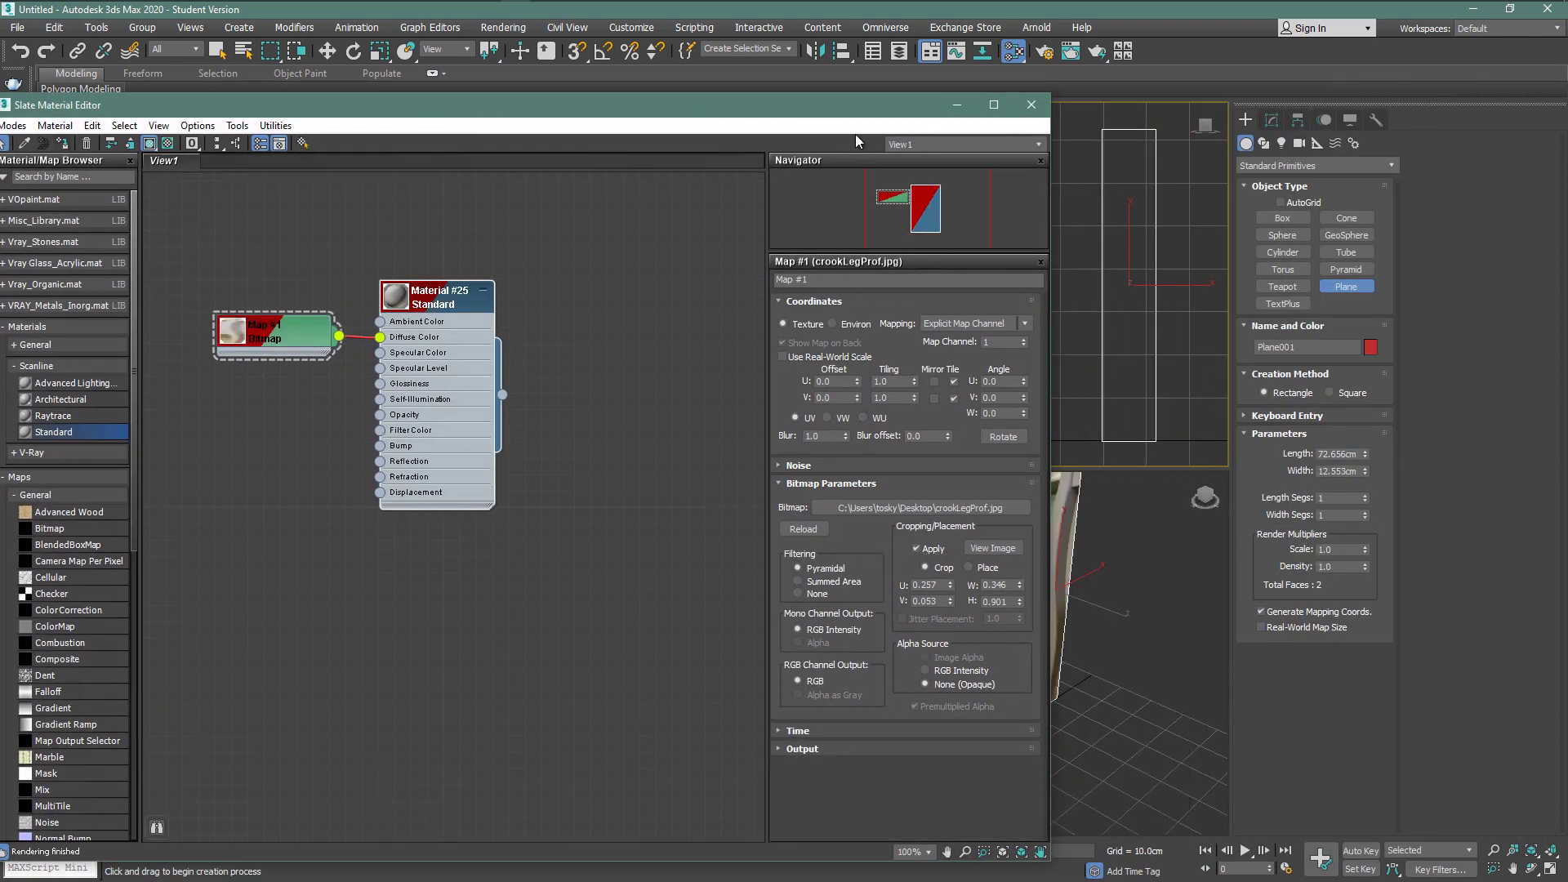
{"action": "left_click", "coordinate": [1031, 105]}
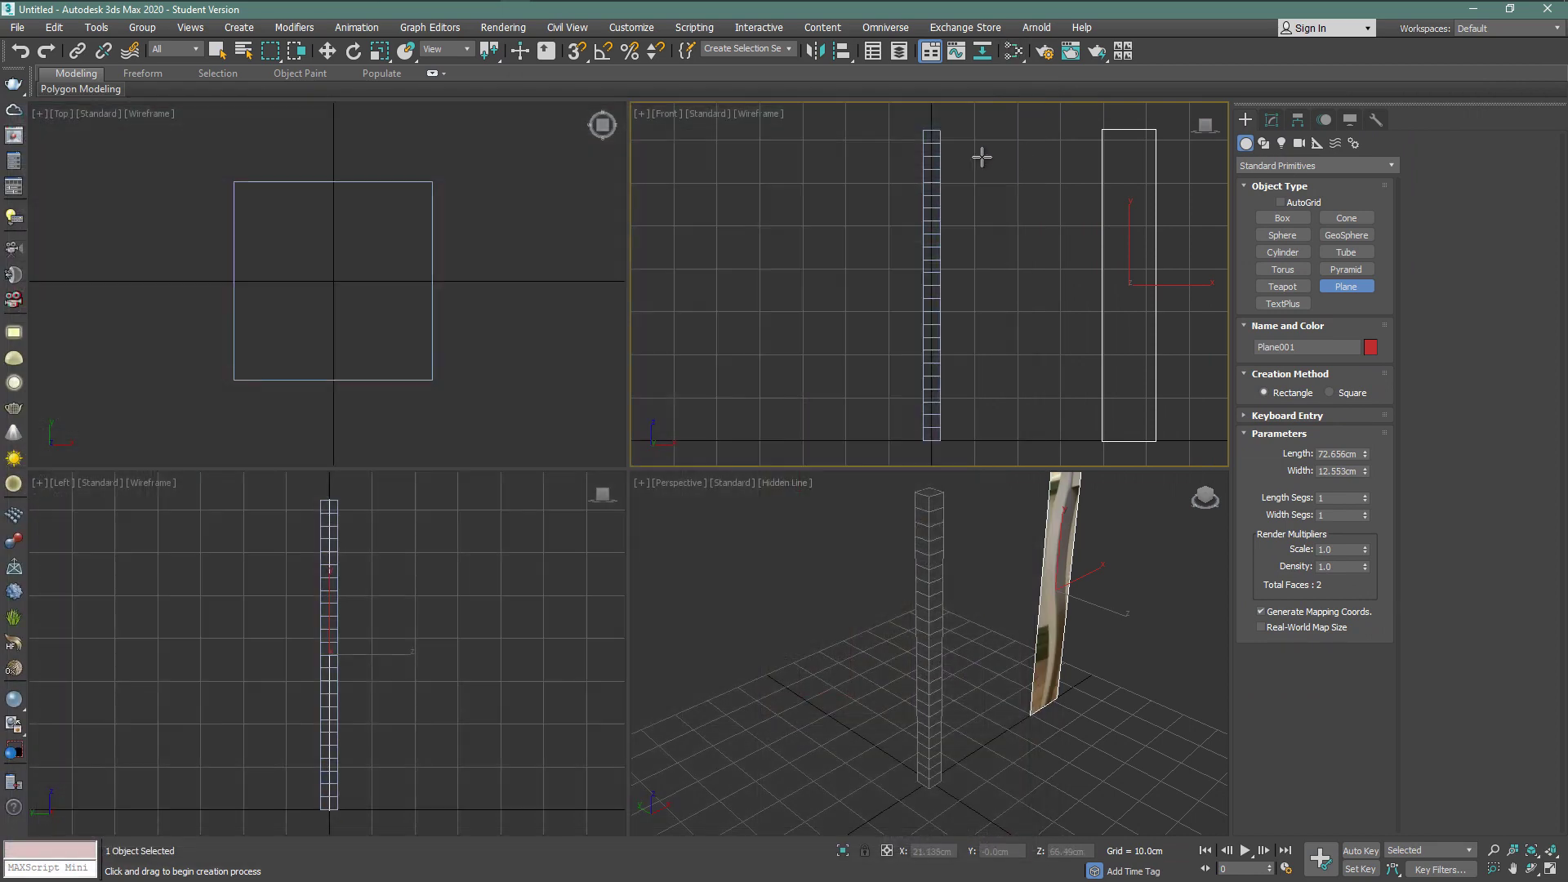
{"action": "left_click", "coordinate": [768, 114]}
{"action": "left_click", "coordinate": [803, 129]}
{"action": "middle_click_drag", "start_coordinate": [1012, 256], "coordinate": [974, 282]}
Select the leg box in the Top view and rotate it 45° with angle snap
{"action": "right_click", "coordinate": [406, 246]}
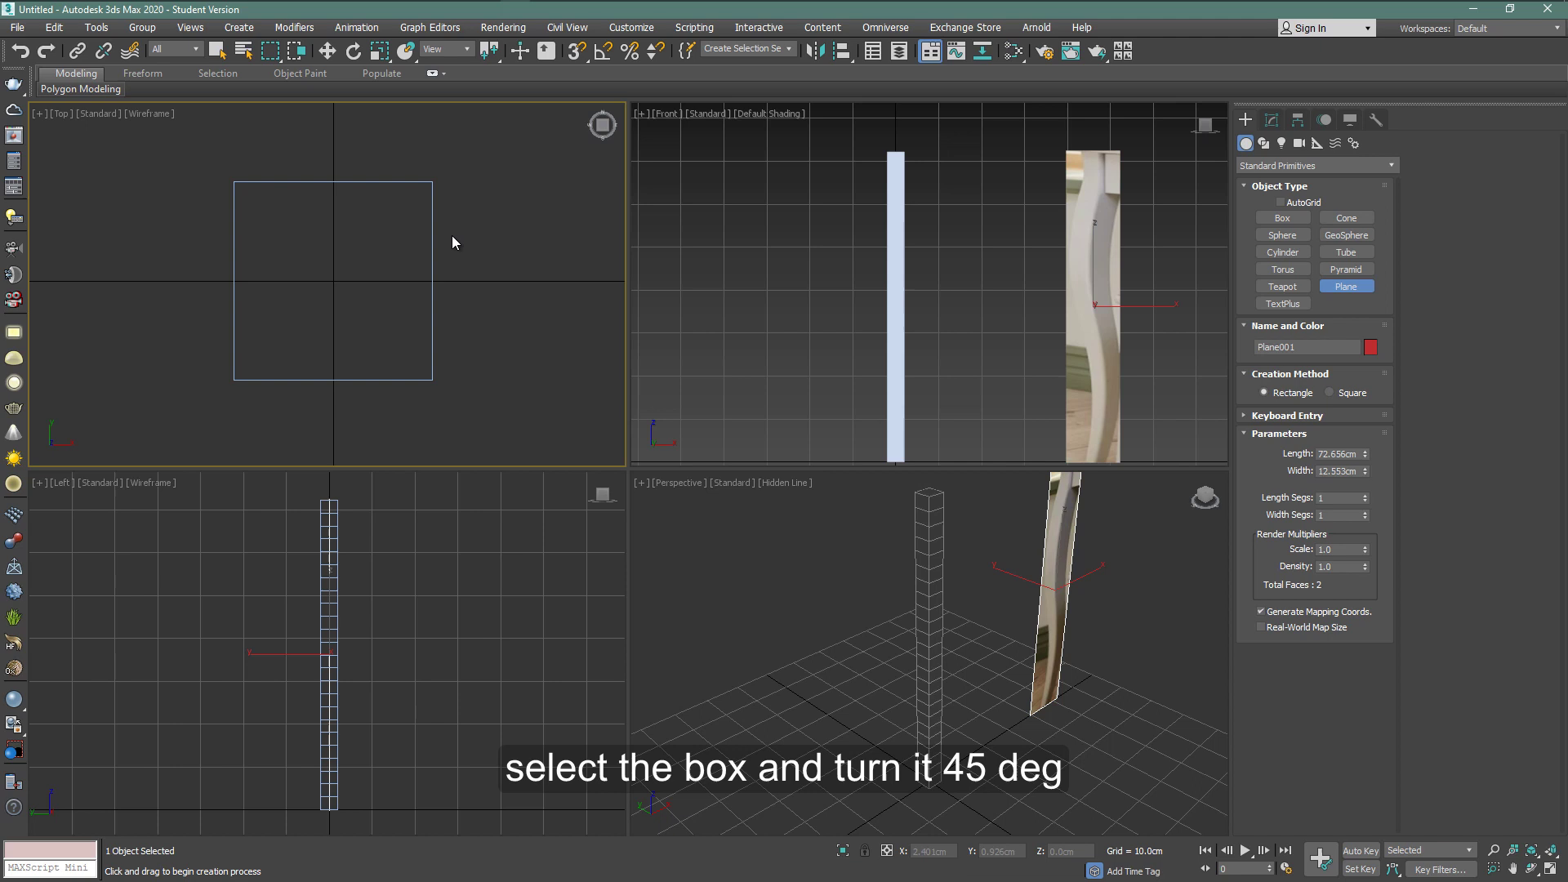
{"action": "right_click", "coordinate": [452, 233]}
{"action": "left_click_drag", "start_coordinate": [452, 232], "coordinate": [370, 227]}
{"action": "left_click", "coordinate": [354, 50]}
{"action": "left_click", "coordinate": [603, 50]}
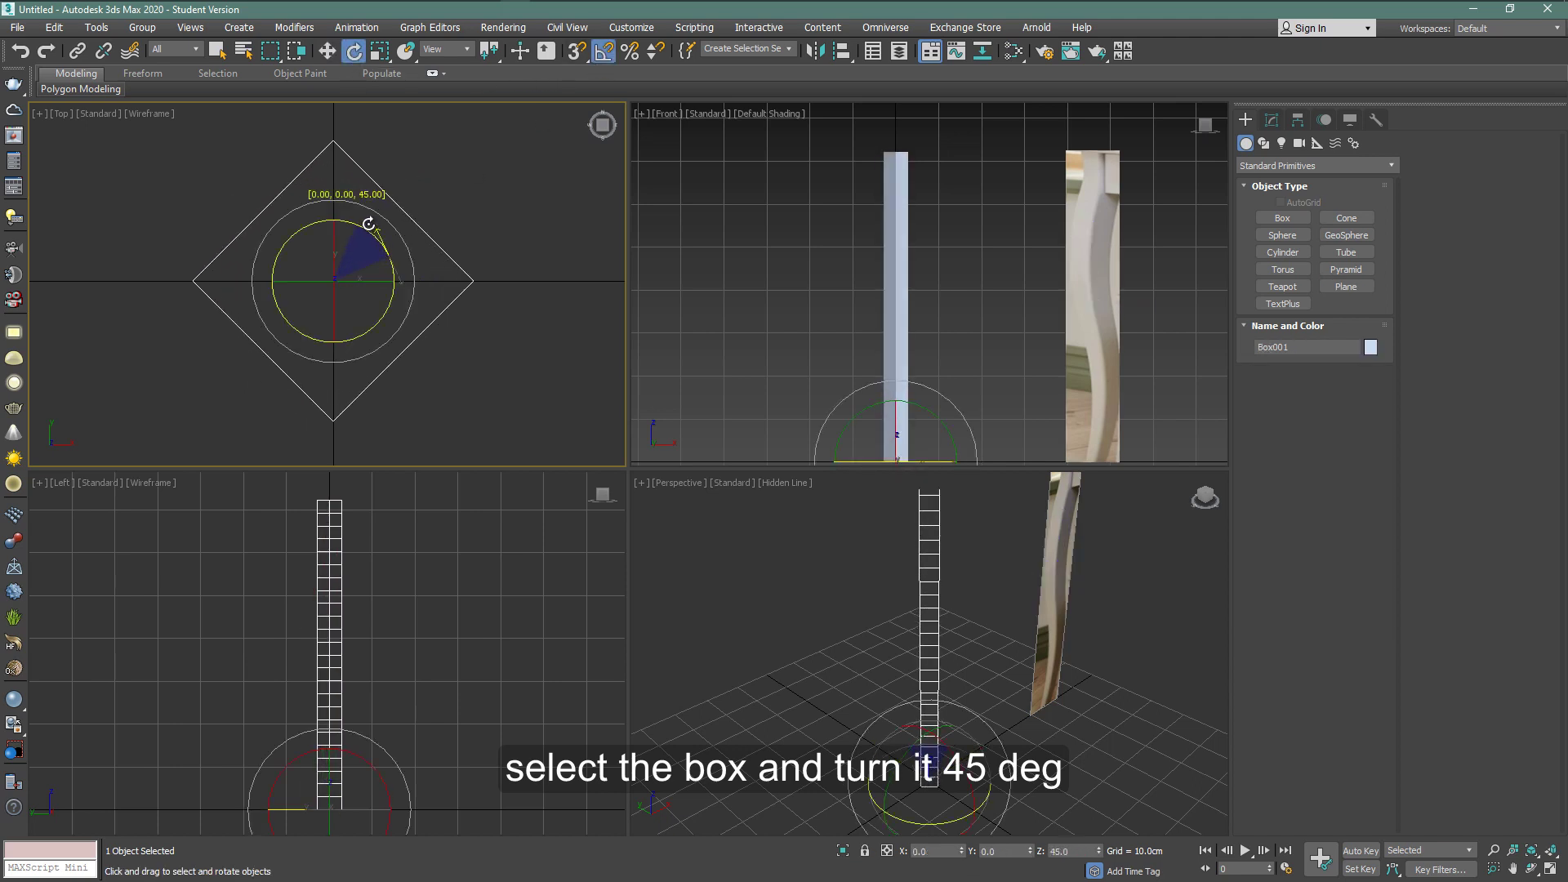
{"action": "left_click", "coordinate": [507, 192]}
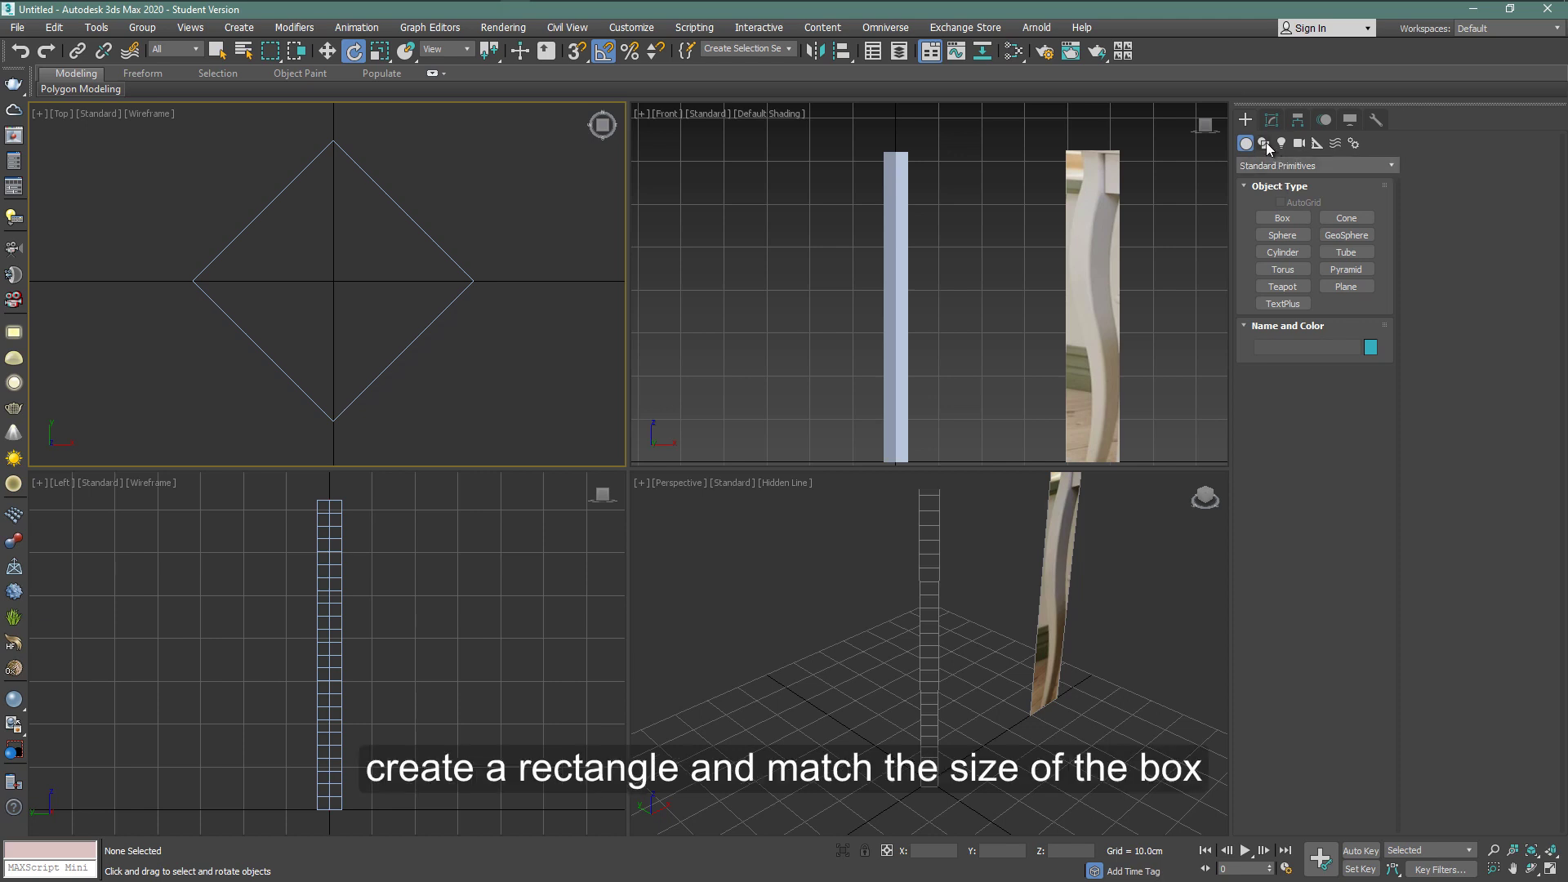
Draw a rectangle outlining the box top and move it onto the top of the leg image
{"action": "left_click", "coordinate": [1264, 143]}
{"action": "left_click", "coordinate": [1346, 231]}
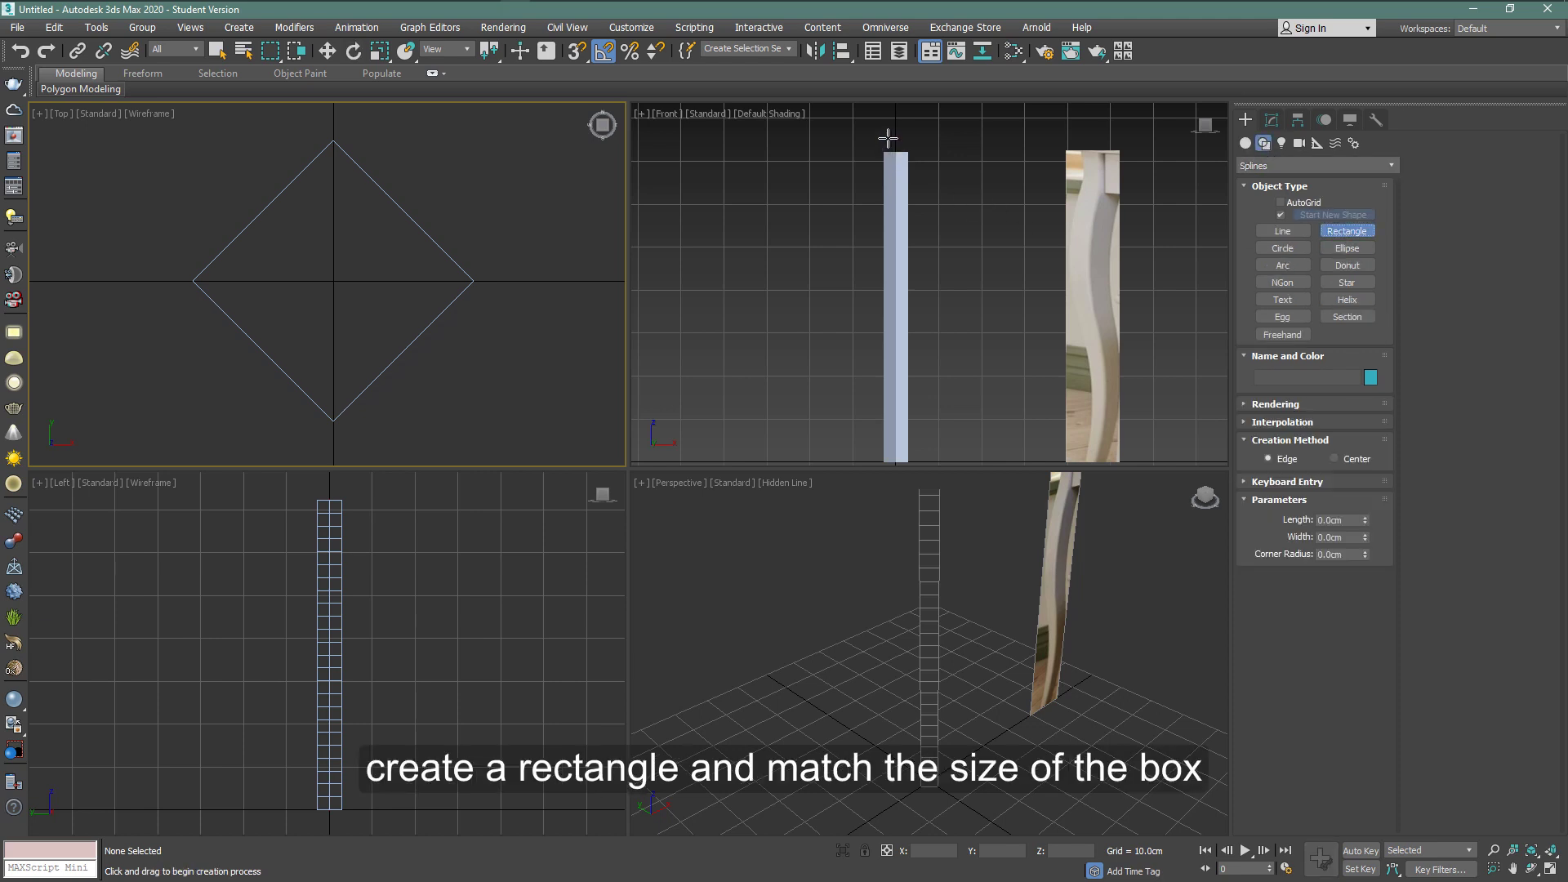
{"action": "scroll", "coordinate": [888, 139], "scroll_direction": "up", "scroll_amount": 5}
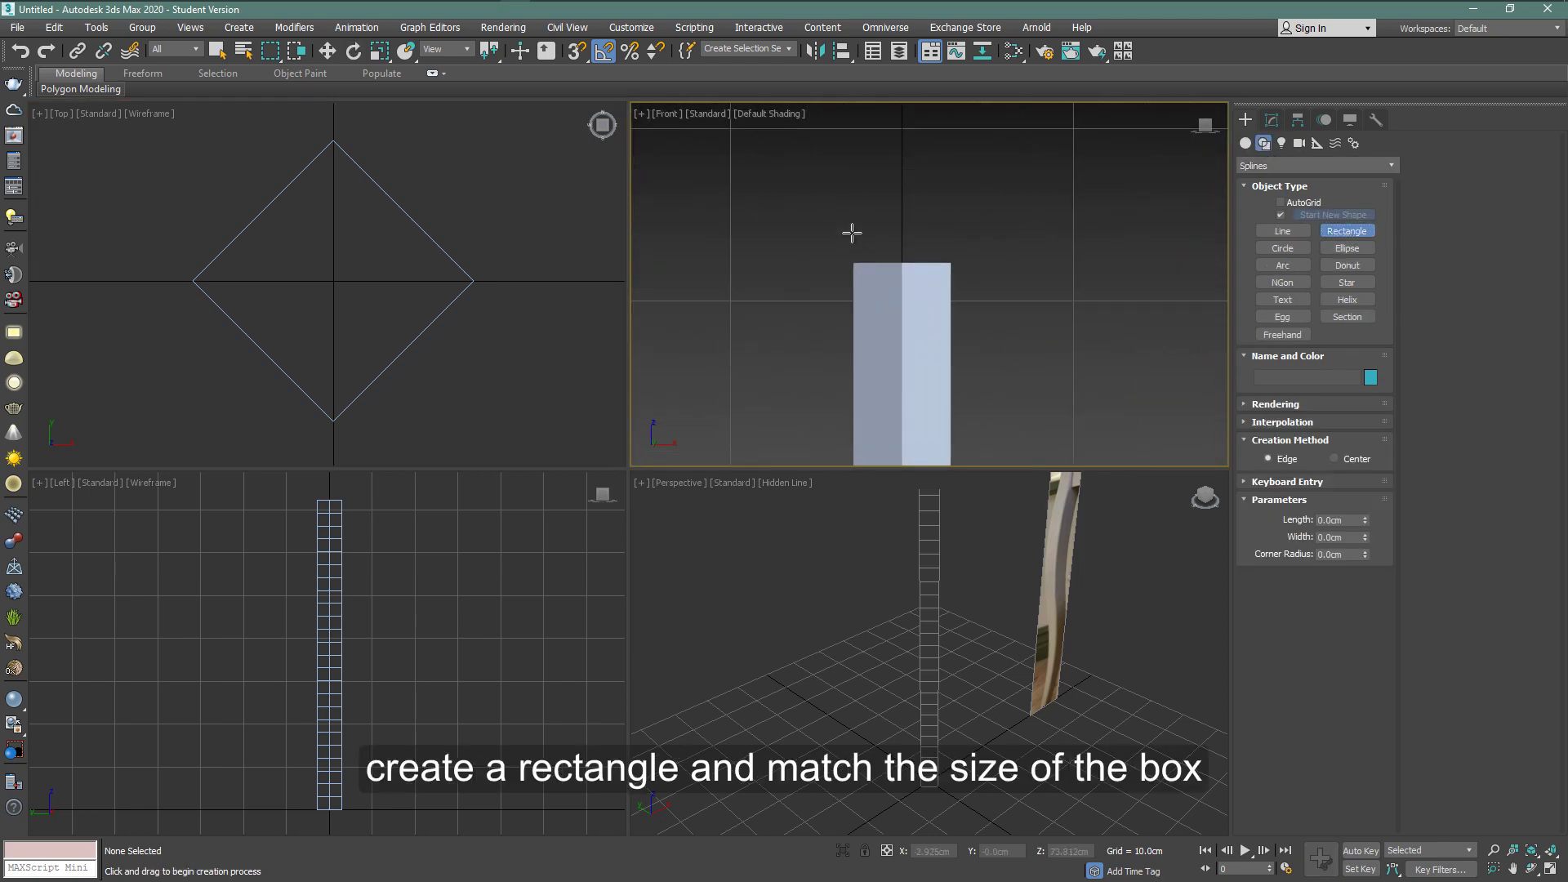
{"action": "left_click_drag", "start_coordinate": [851, 233], "coordinate": [948, 273]}
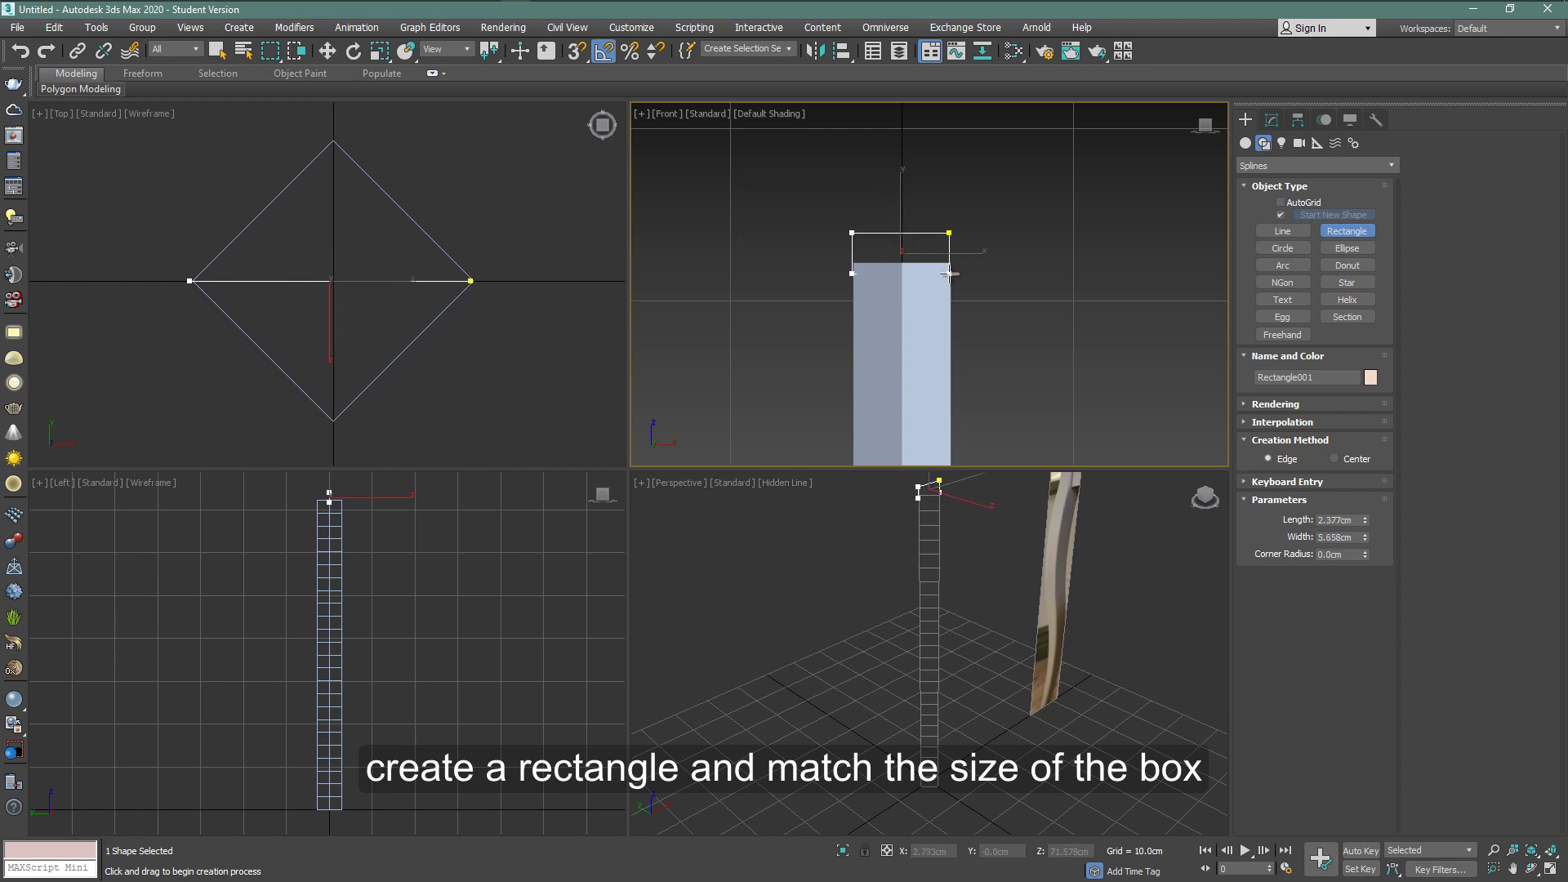
{"action": "key", "text": "w"}
{"action": "scroll", "coordinate": [964, 302], "scroll_direction": "down", "scroll_amount": 3}
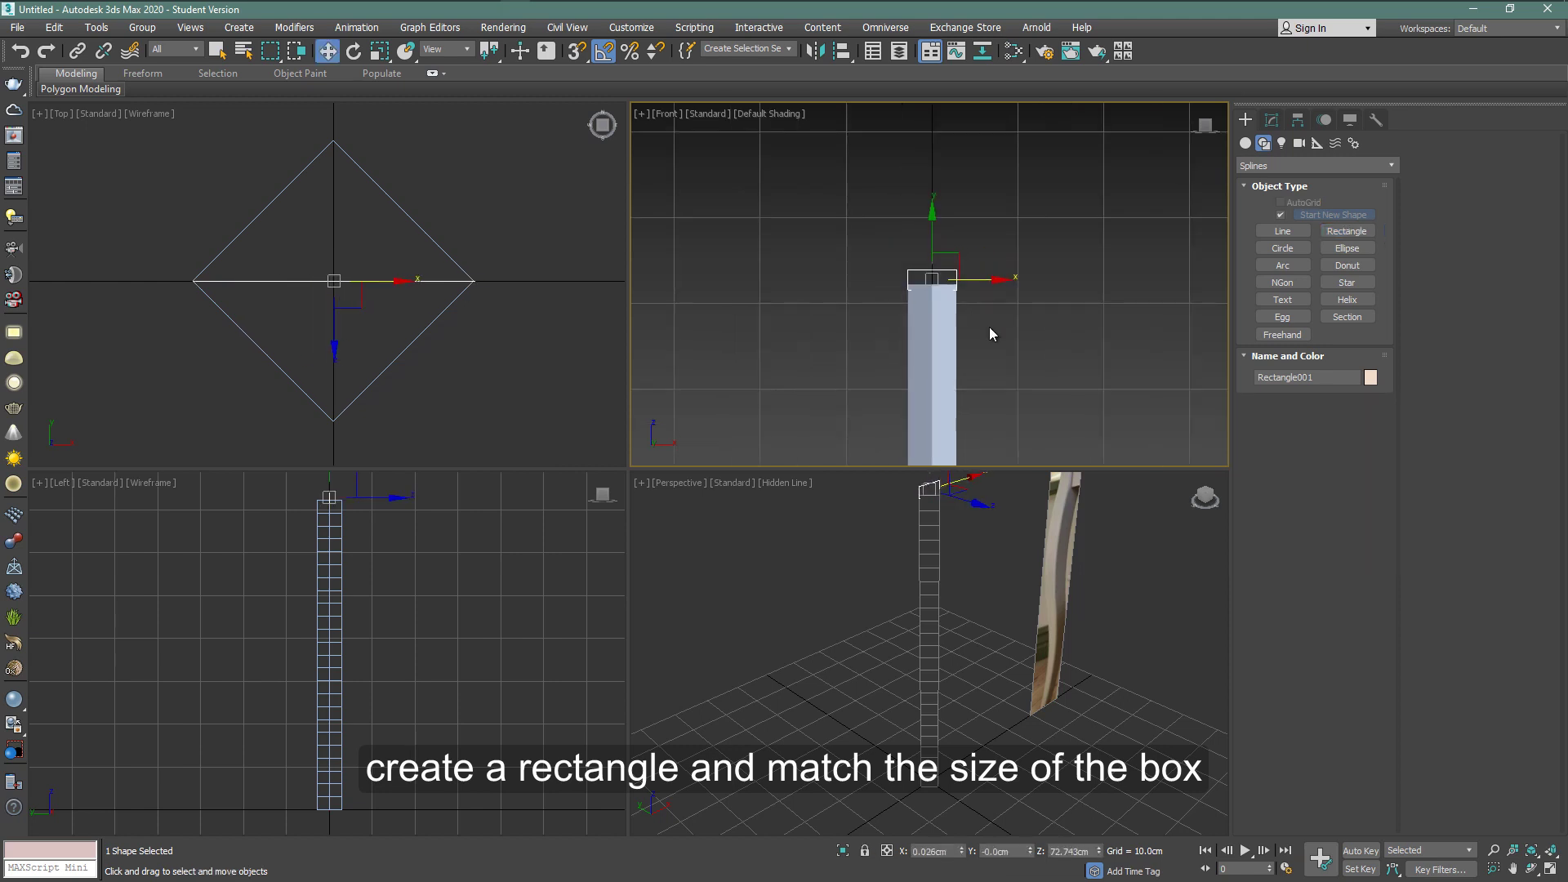
{"action": "middle_click_drag", "start_coordinate": [990, 332], "coordinate": [776, 290]}
{"action": "left_click_drag", "start_coordinate": [801, 245], "coordinate": [1165, 242]}
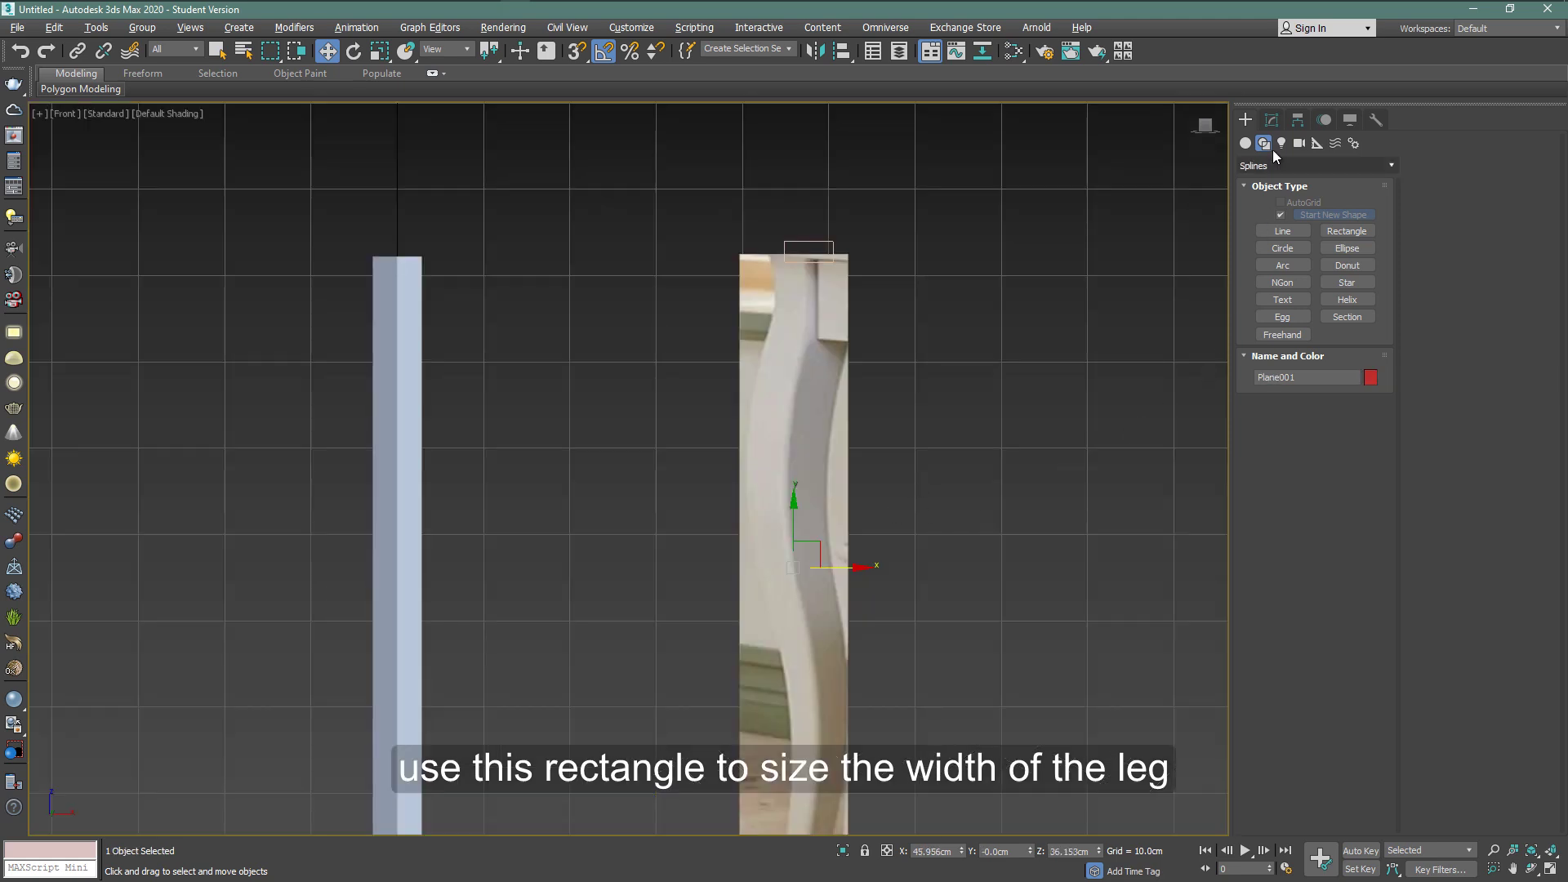
Narrow Plane001 to 8.034 cm wide and nudge it under the rectangle
{"action": "left_click", "coordinate": [1270, 120]}
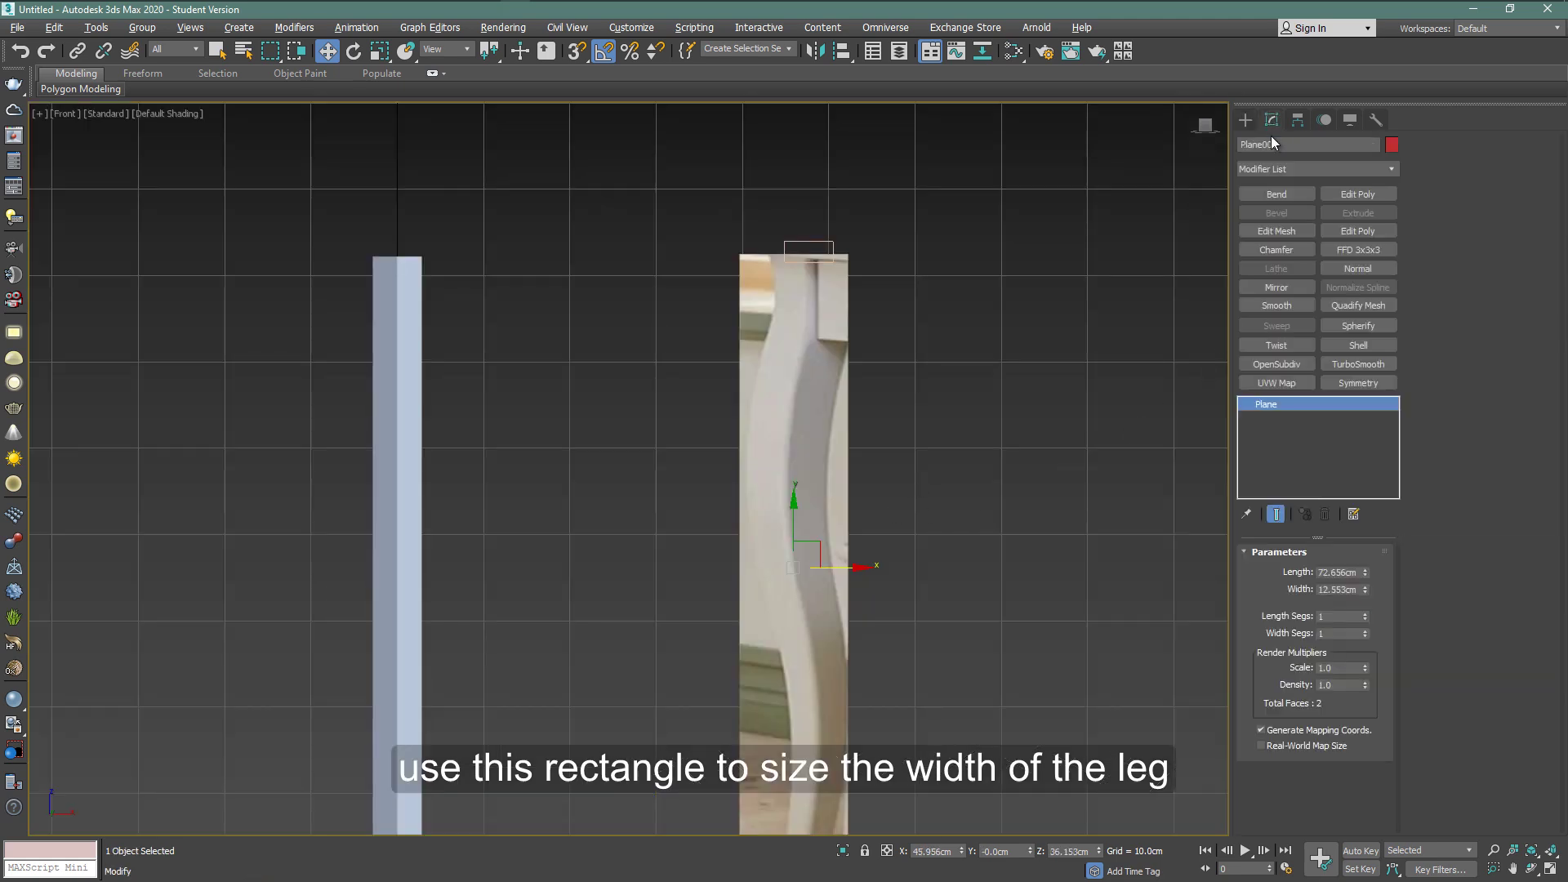
{"action": "left_click_drag", "start_coordinate": [1363, 593], "coordinate": [1367, 624]}
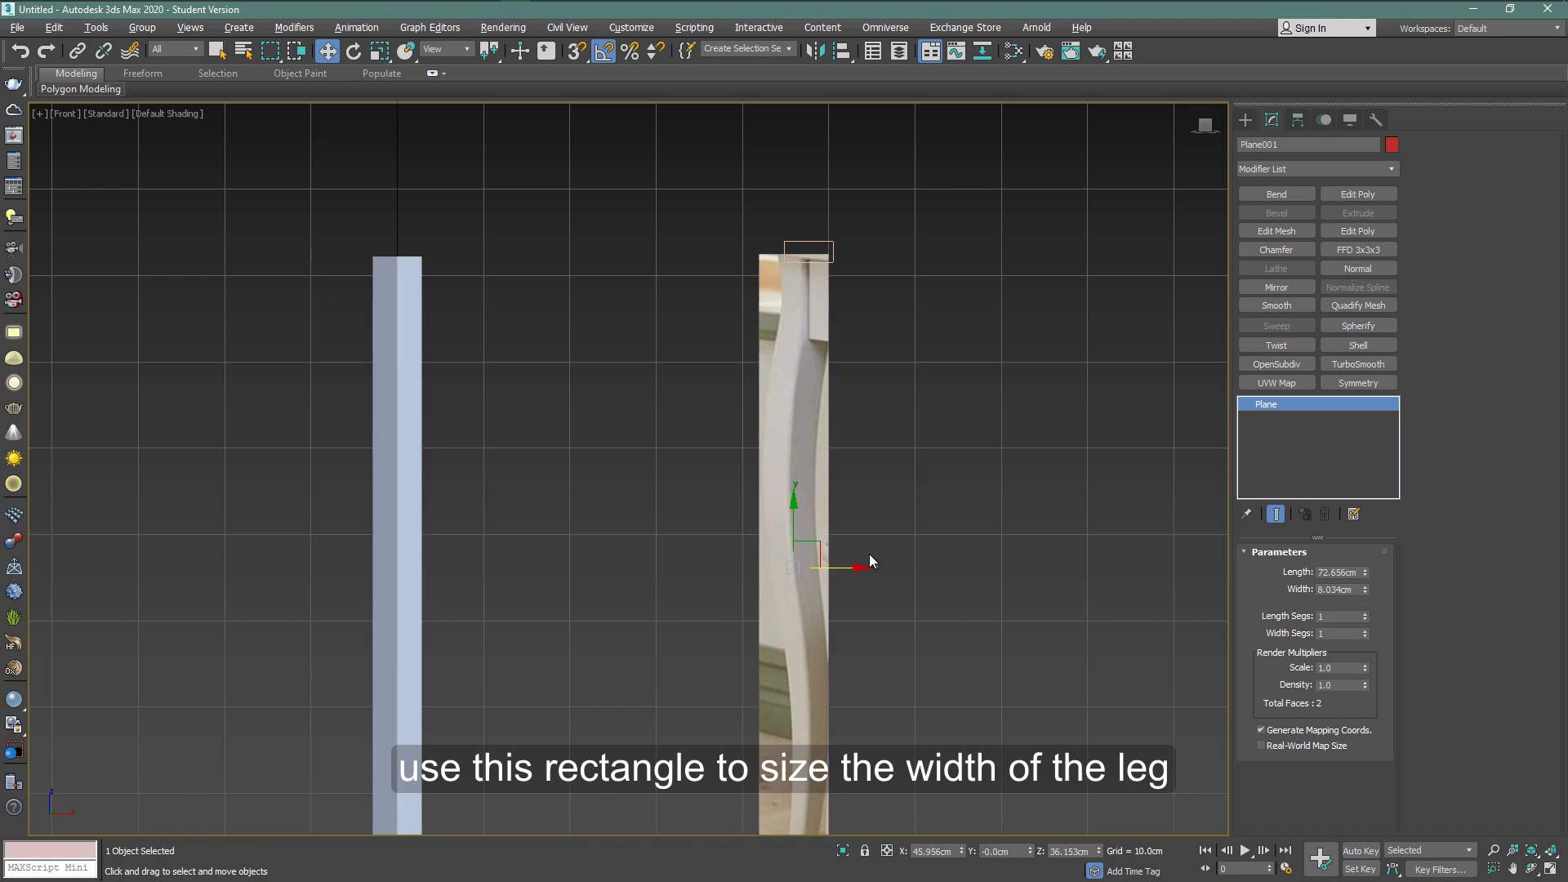
{"action": "left_click_drag", "start_coordinate": [834, 571], "coordinate": [840, 569]}
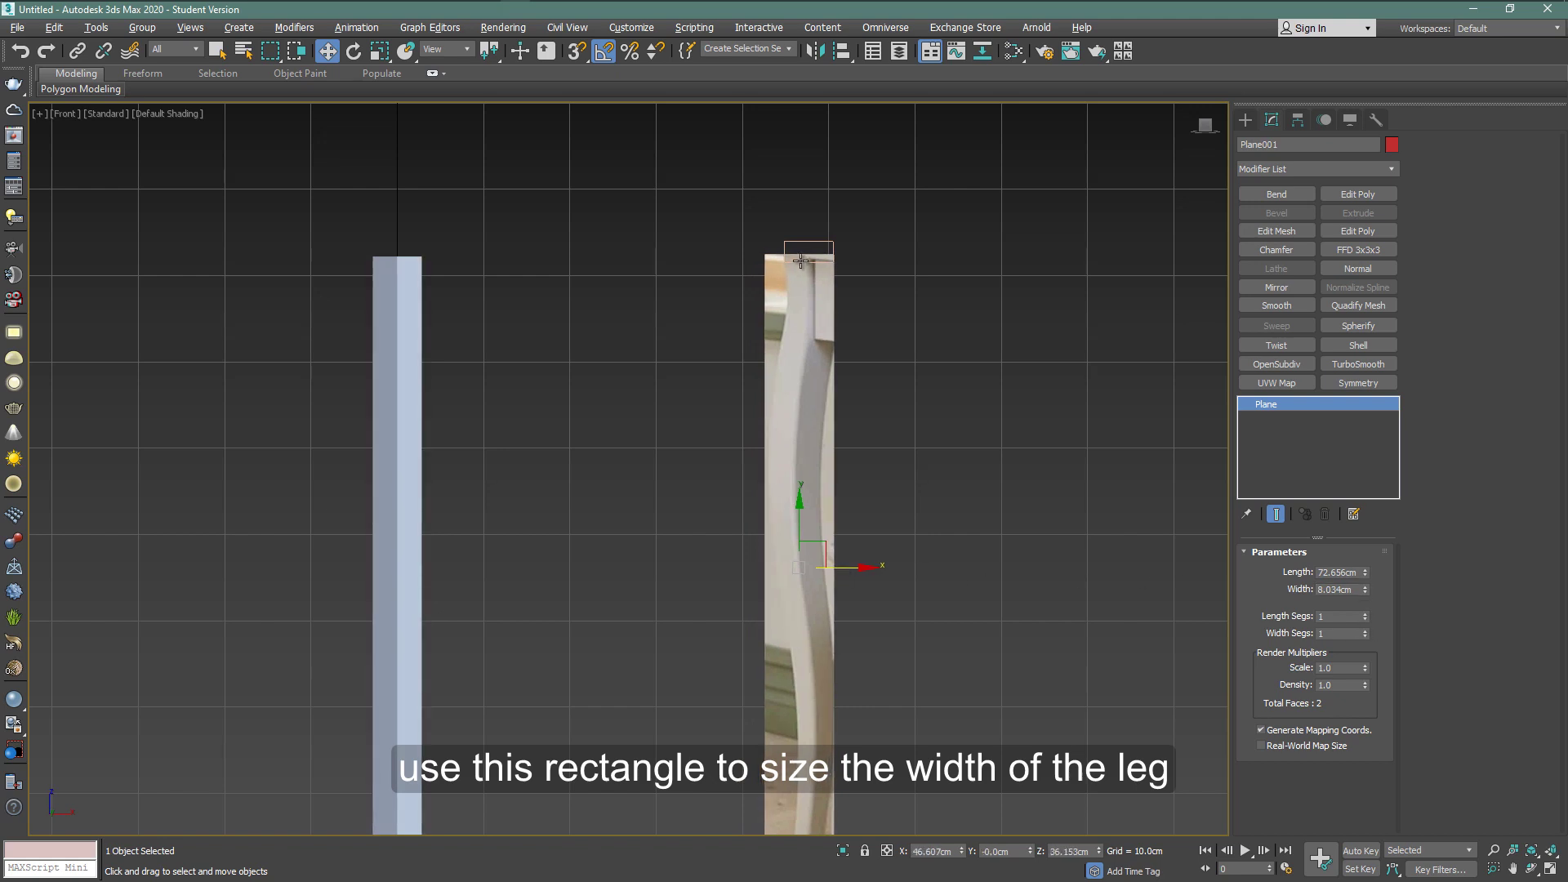
Start a Line spline down the leg's left edge from its top corner through the curve
{"action": "scroll", "coordinate": [912, 415], "scroll_direction": "down", "scroll_amount": 3}
{"action": "middle_click_drag", "start_coordinate": [913, 415], "coordinate": [910, 366]}
{"action": "left_click", "coordinate": [873, 447]}
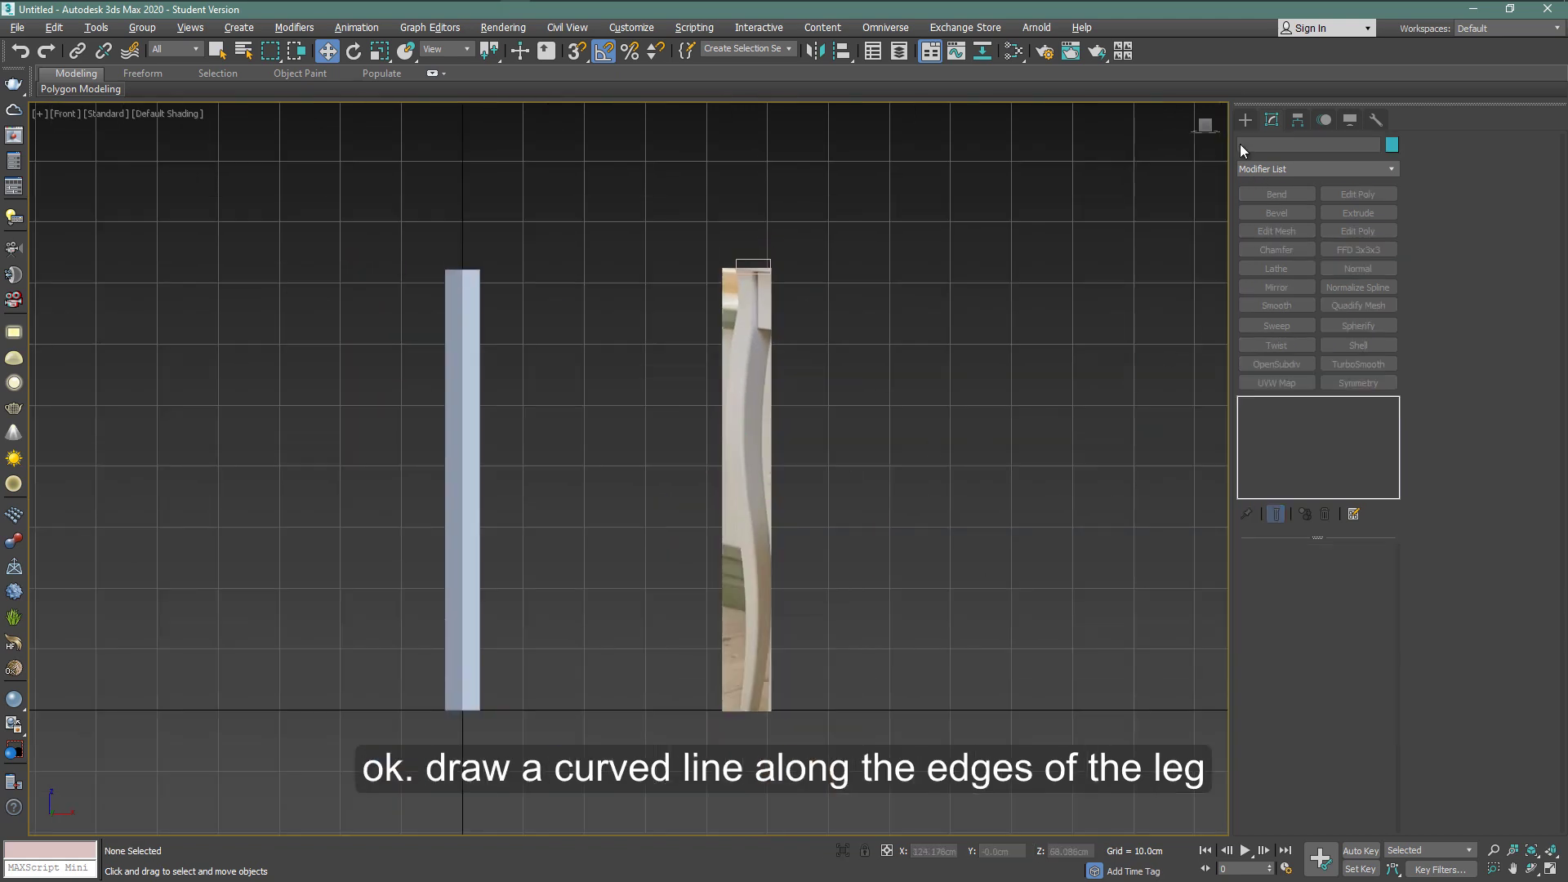
{"action": "left_click", "coordinate": [1244, 122]}
{"action": "left_click", "coordinate": [1262, 144]}
{"action": "left_click", "coordinate": [1282, 231]}
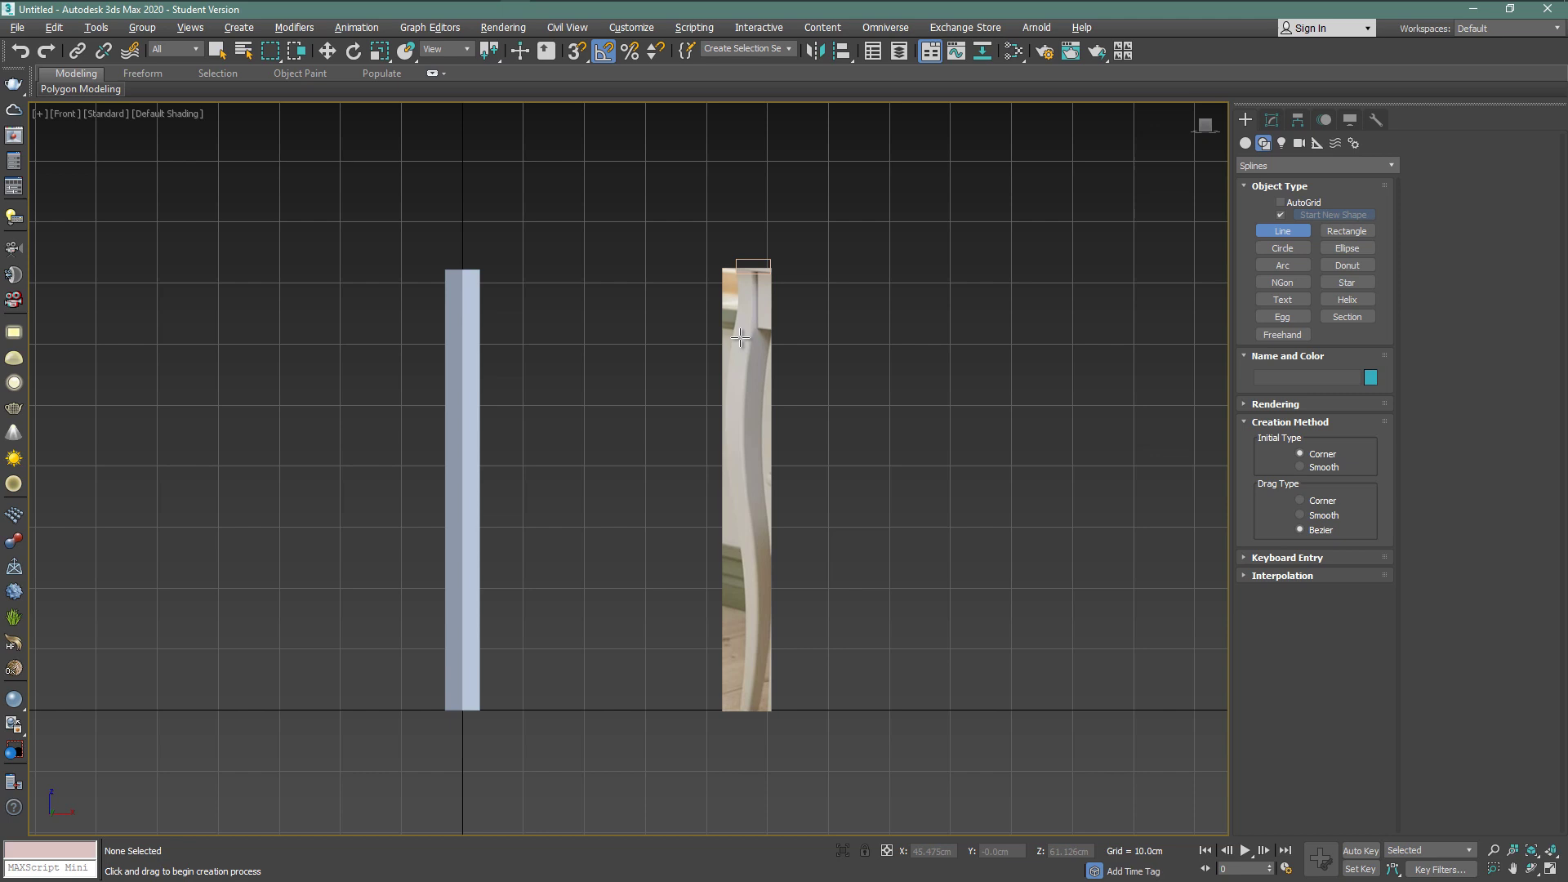
{"action": "scroll", "coordinate": [740, 337], "scroll_direction": "up", "scroll_amount": 5}
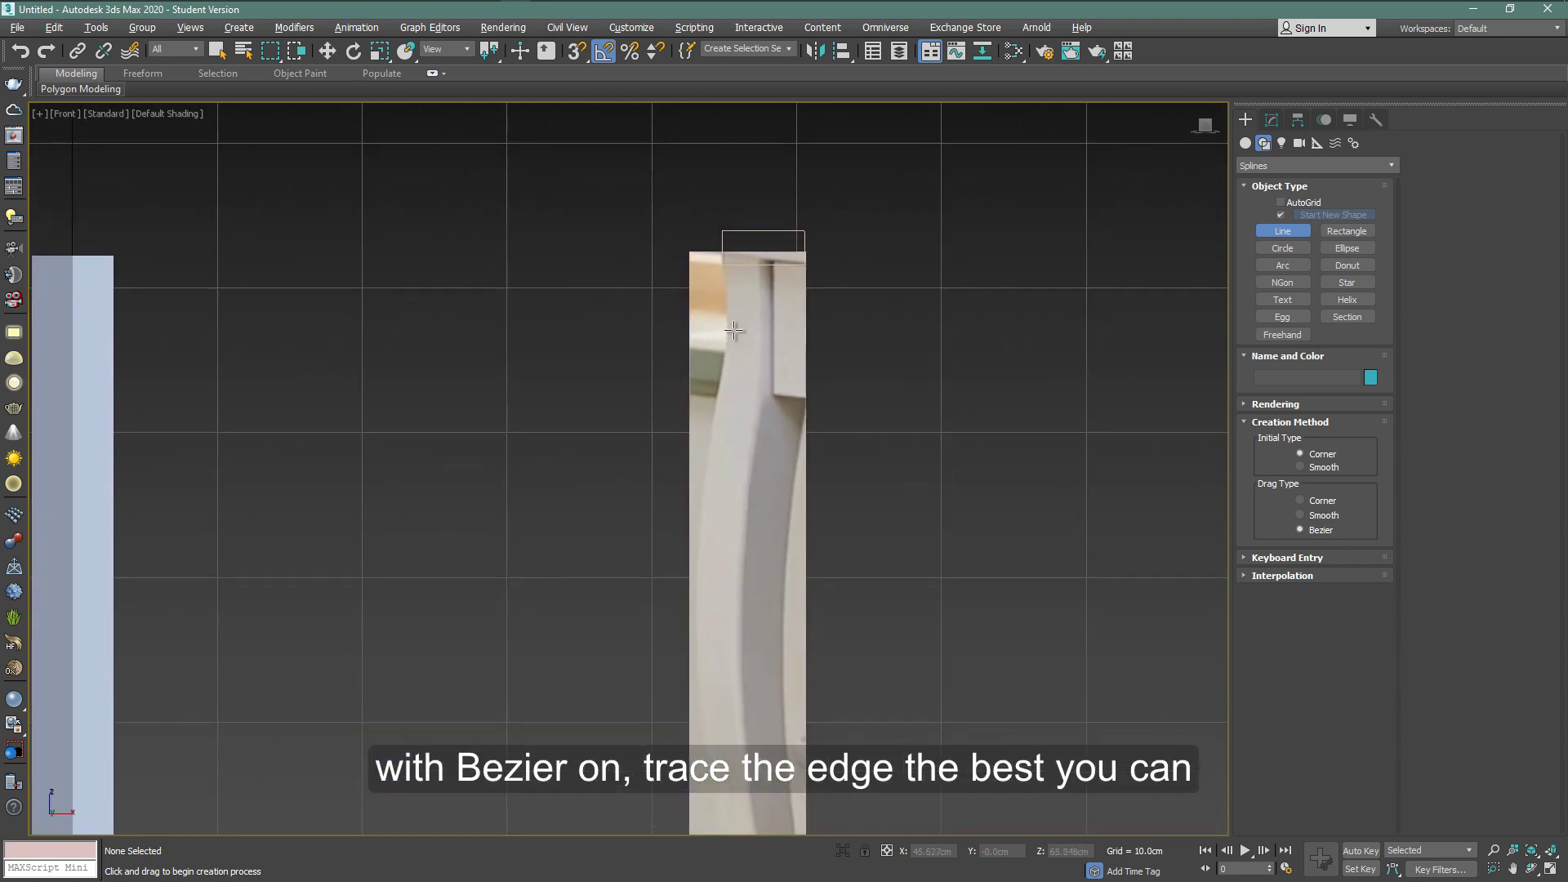
{"action": "left_click", "coordinate": [722, 253]}
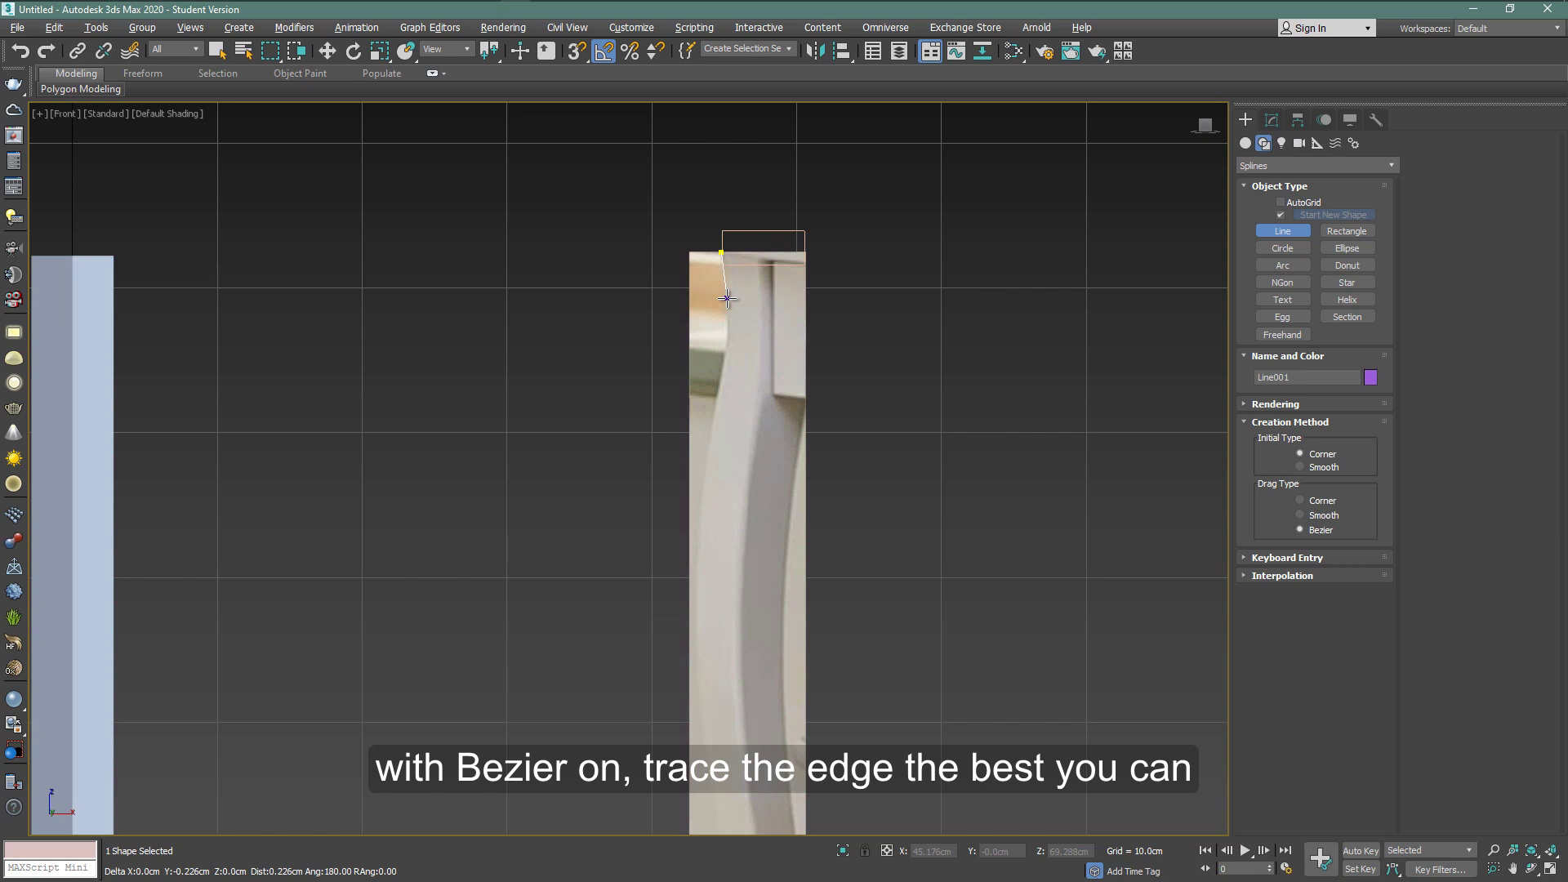
{"action": "left_click_drag", "start_coordinate": [727, 315], "coordinate": [728, 328]}
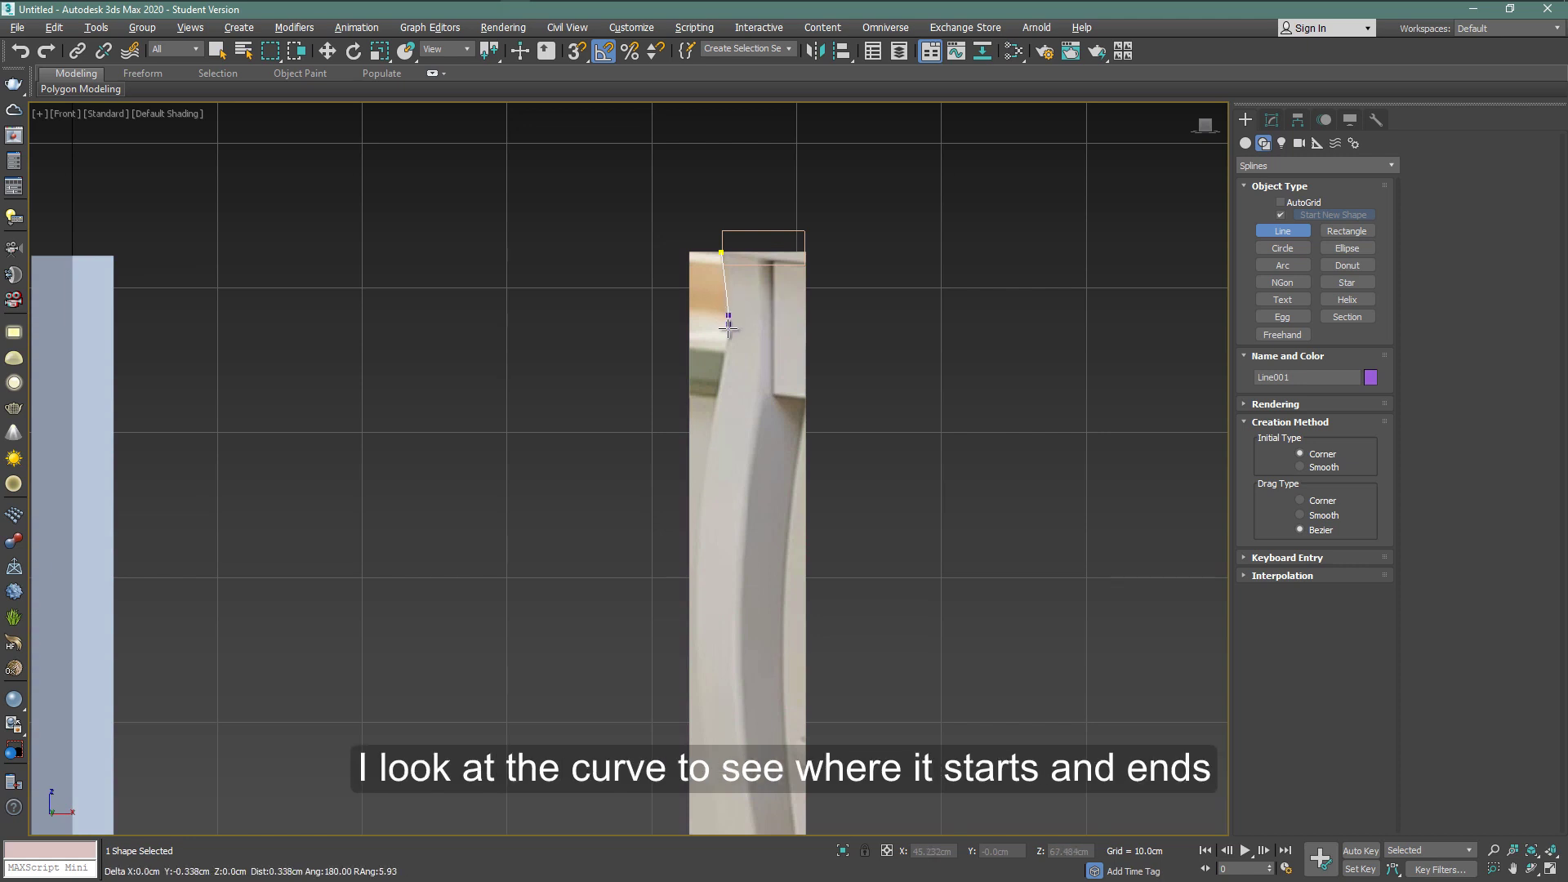
{"action": "left_click", "coordinate": [723, 350]}
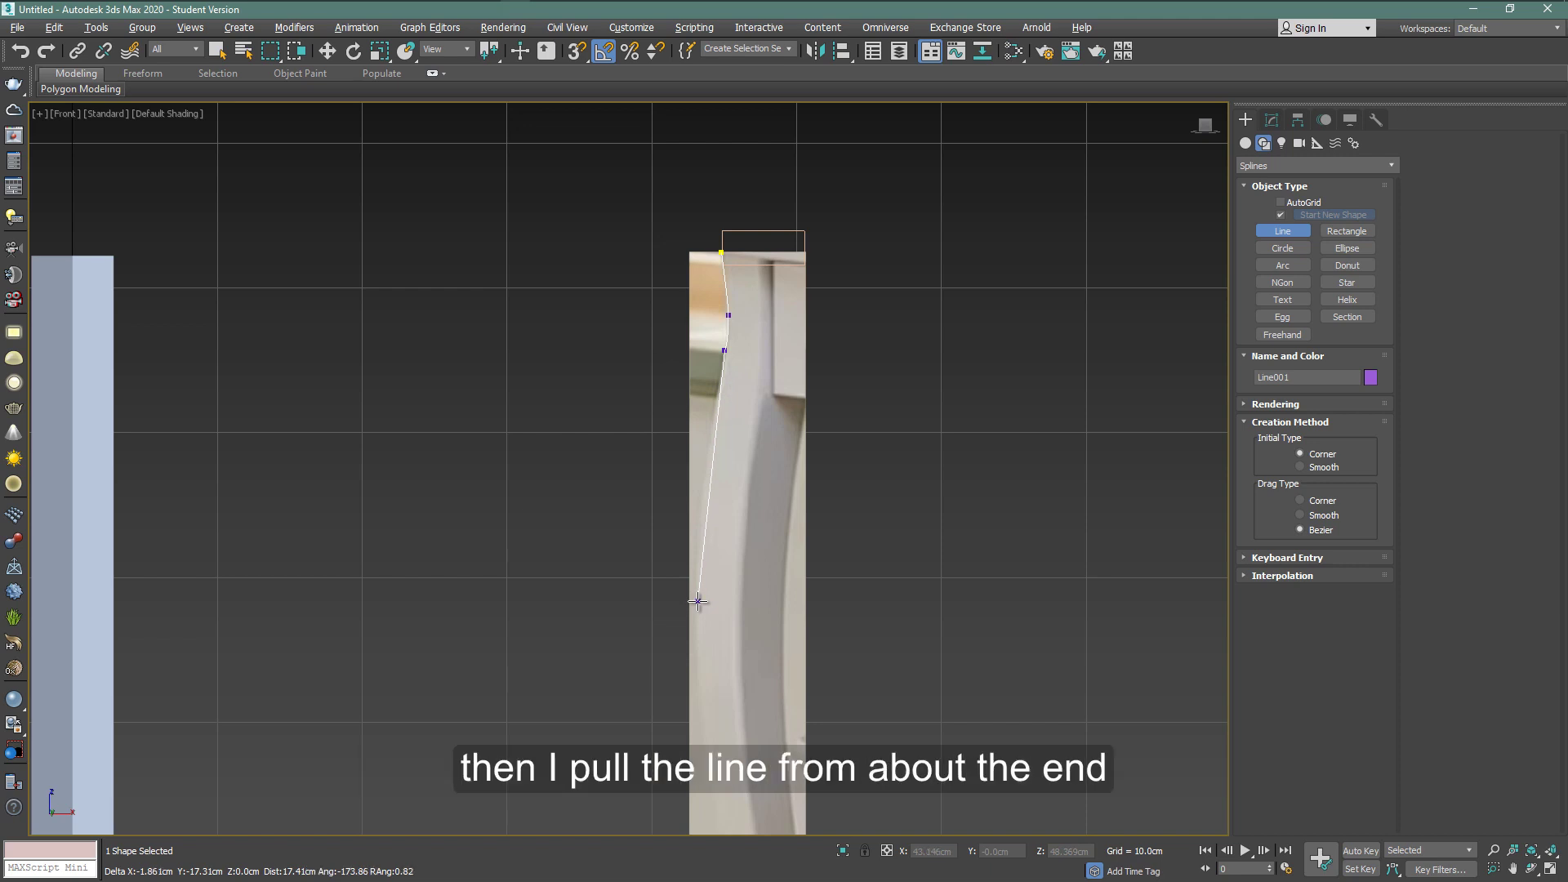
{"action": "left_click_drag", "start_coordinate": [698, 601], "coordinate": [702, 702]}
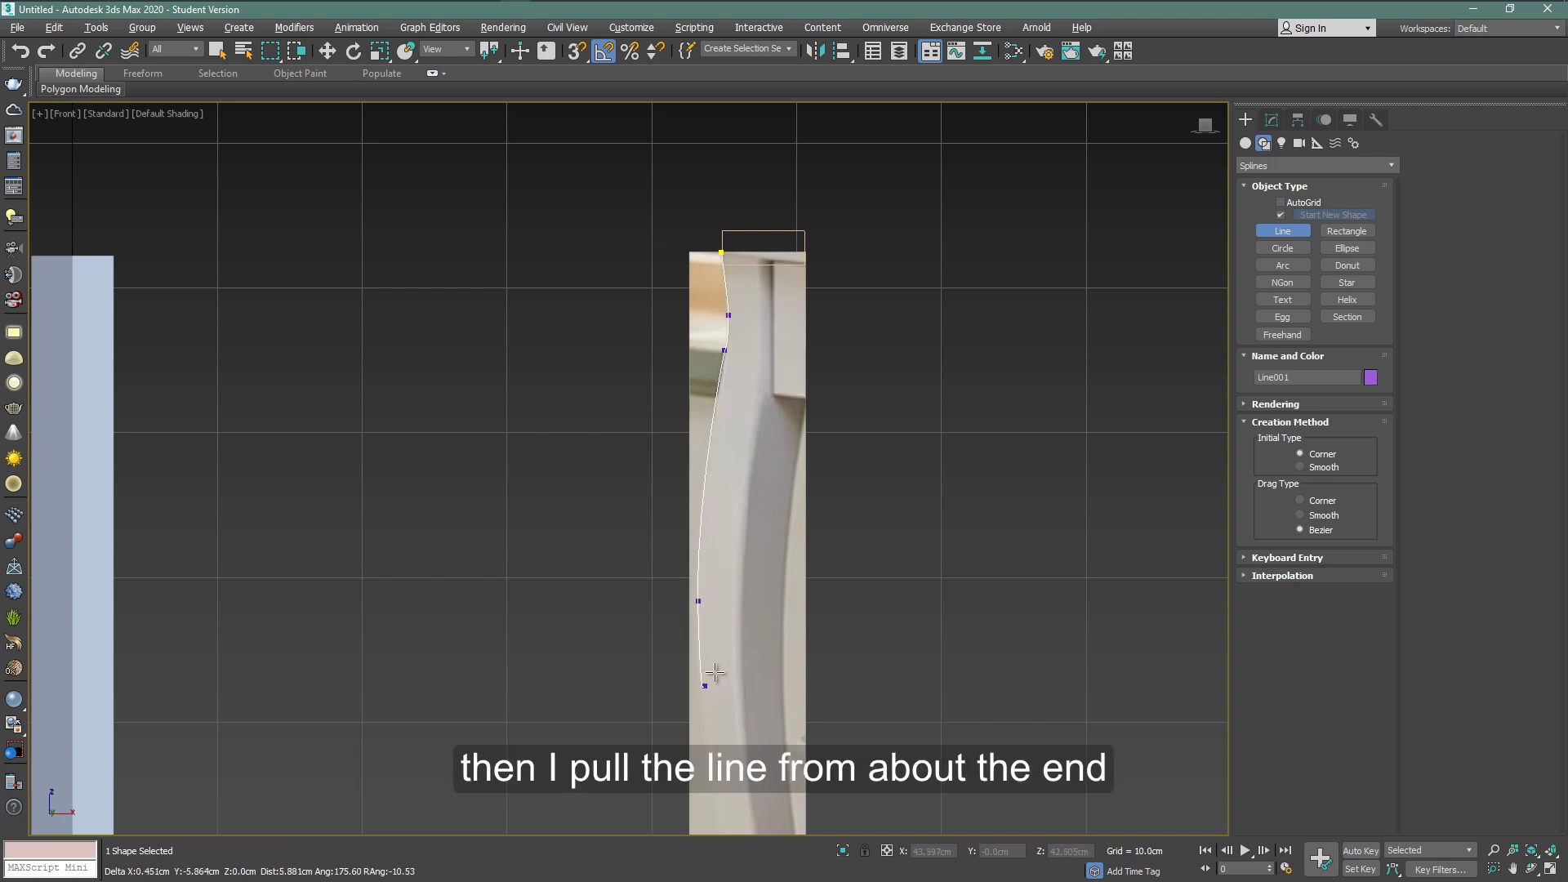
Finish the left-edge line at the leg's bottom and select its vertices for adjustment
{"action": "middle_click_drag", "start_coordinate": [711, 664], "coordinate": [721, 315]}
{"action": "left_click_drag", "start_coordinate": [736, 595], "coordinate": [744, 639]}
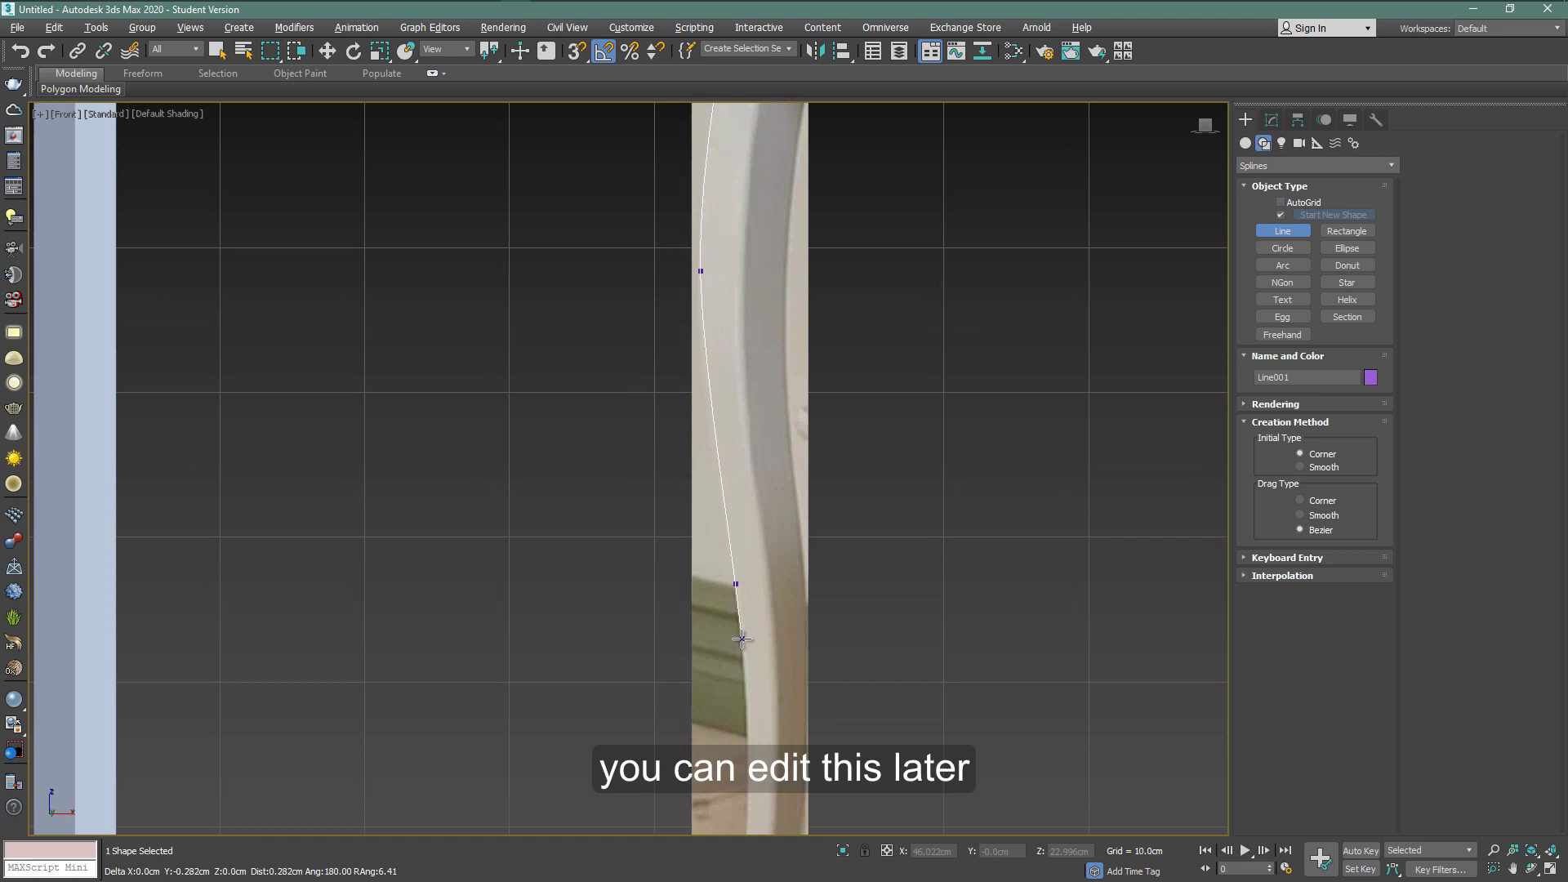
{"action": "middle_click_drag", "start_coordinate": [756, 693], "coordinate": [783, 428]}
{"action": "left_click_drag", "start_coordinate": [768, 626], "coordinate": [757, 691]}
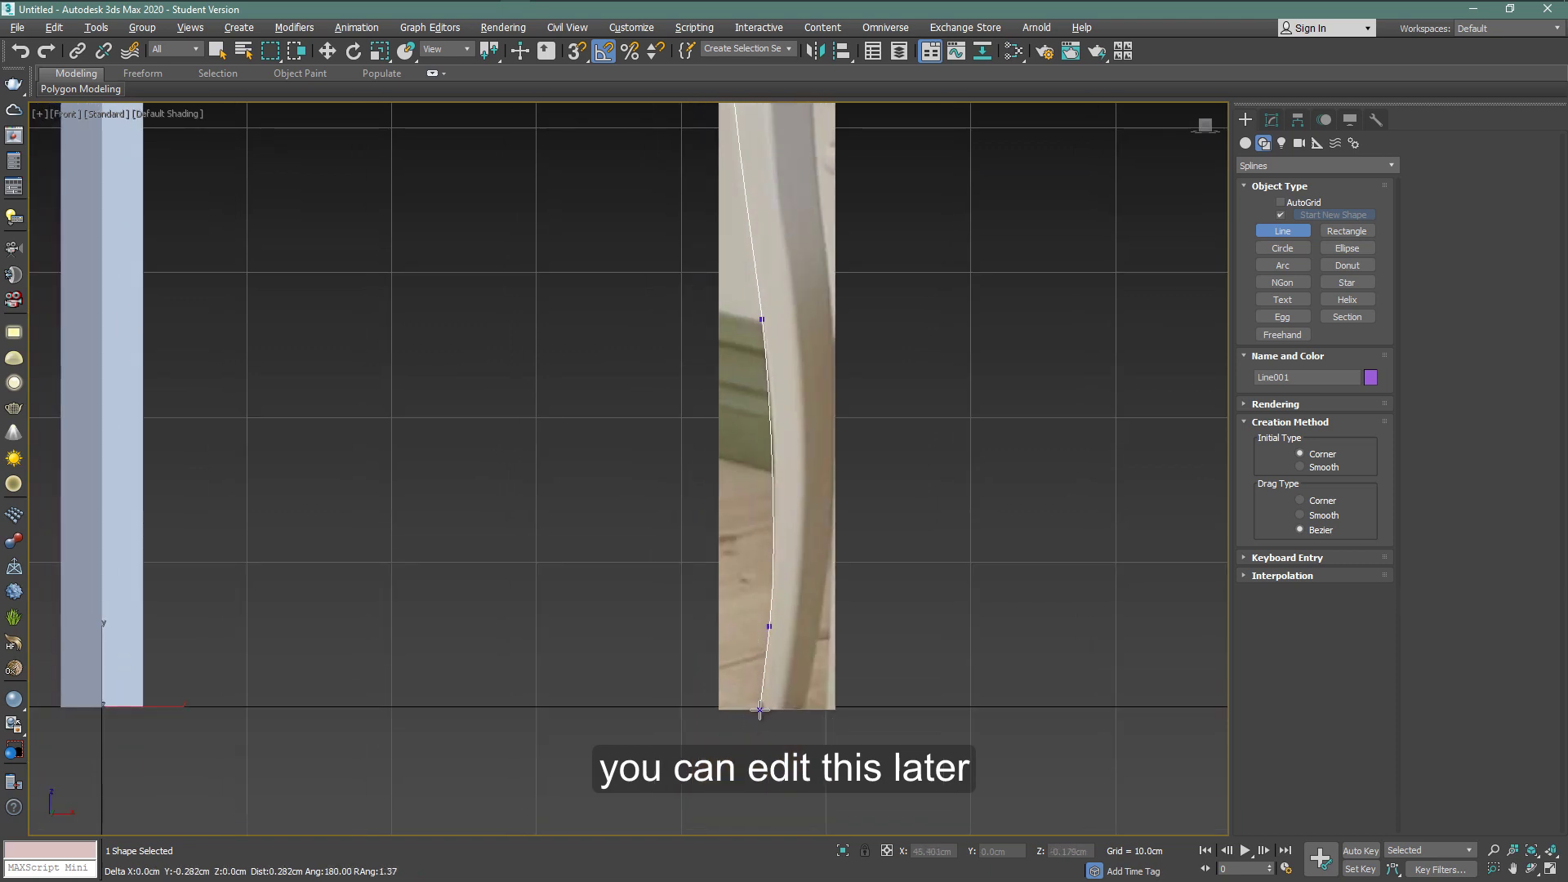
{"action": "left_click", "coordinate": [759, 710]}
{"action": "right_click", "coordinate": [759, 710]}
{"action": "right_click", "coordinate": [761, 694]}
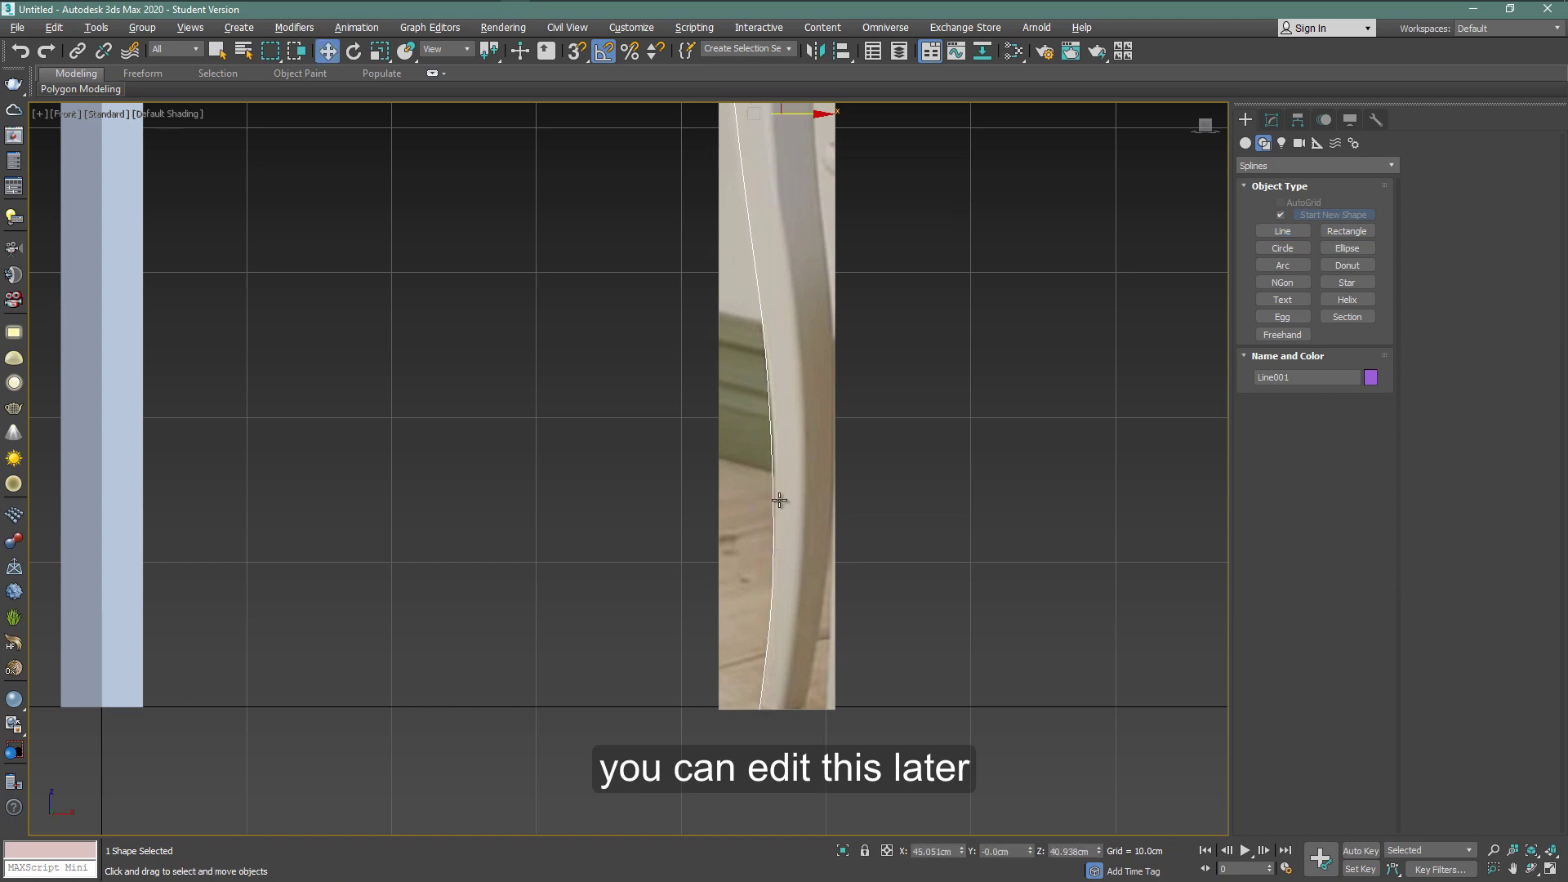
{"action": "middle_click_drag", "start_coordinate": [785, 458], "coordinate": [791, 551]}
{"action": "left_click", "coordinate": [1272, 126]}
{"action": "left_click", "coordinate": [1295, 595]}
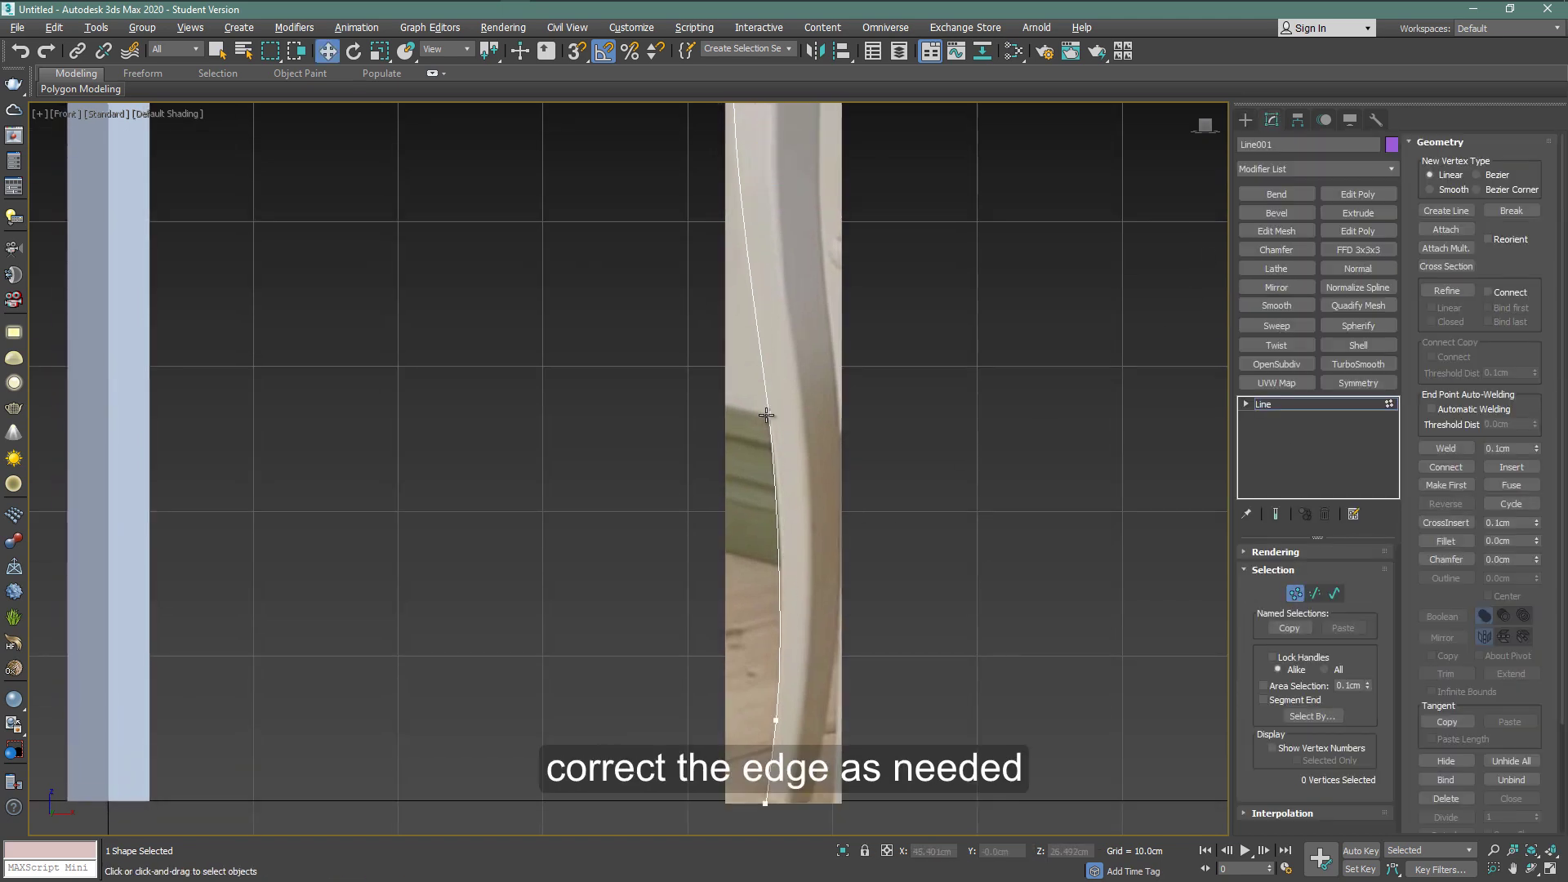
{"action": "left_click", "coordinate": [769, 414]}
{"action": "middle_click_drag", "start_coordinate": [768, 481], "coordinate": [885, 624]}
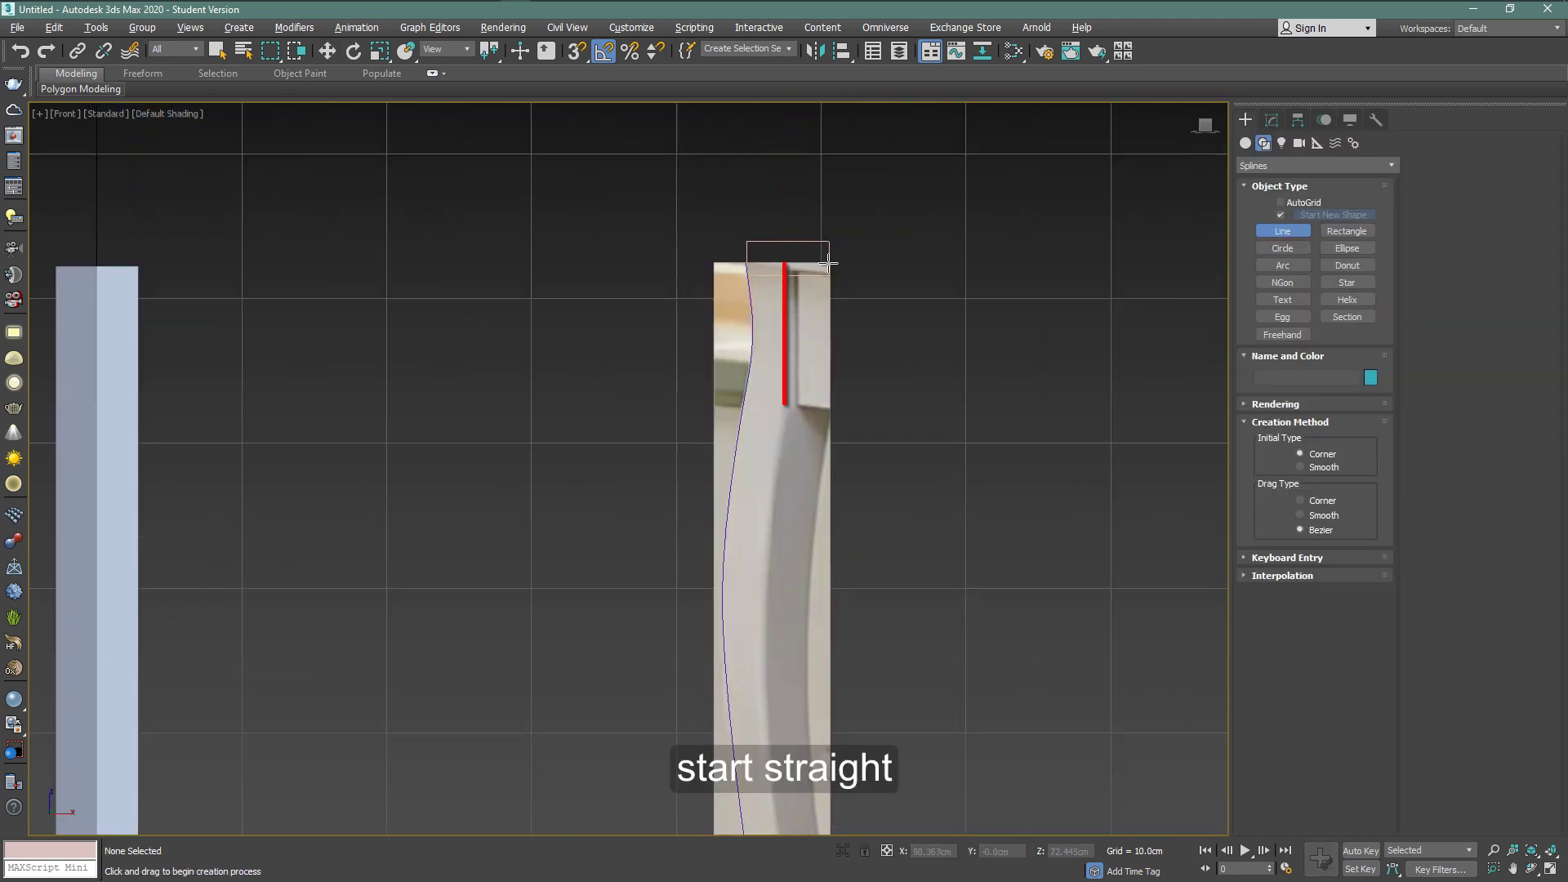
Trace a second line along the leg's right edge from the top corner to the bottom
{"action": "left_click", "coordinate": [828, 262]}
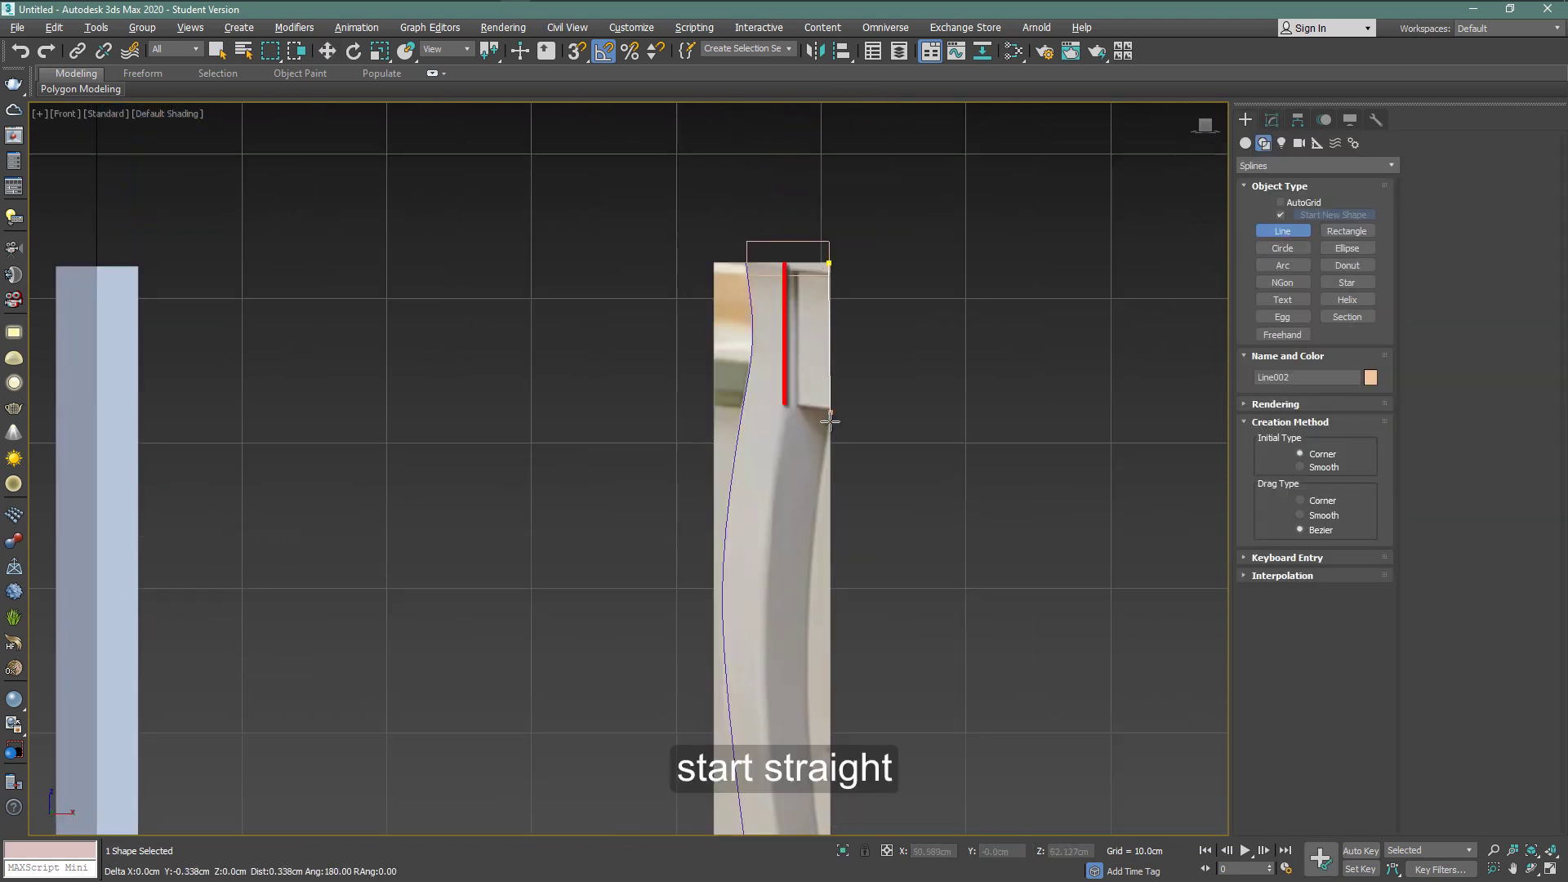
{"action": "left_click", "coordinate": [828, 408]}
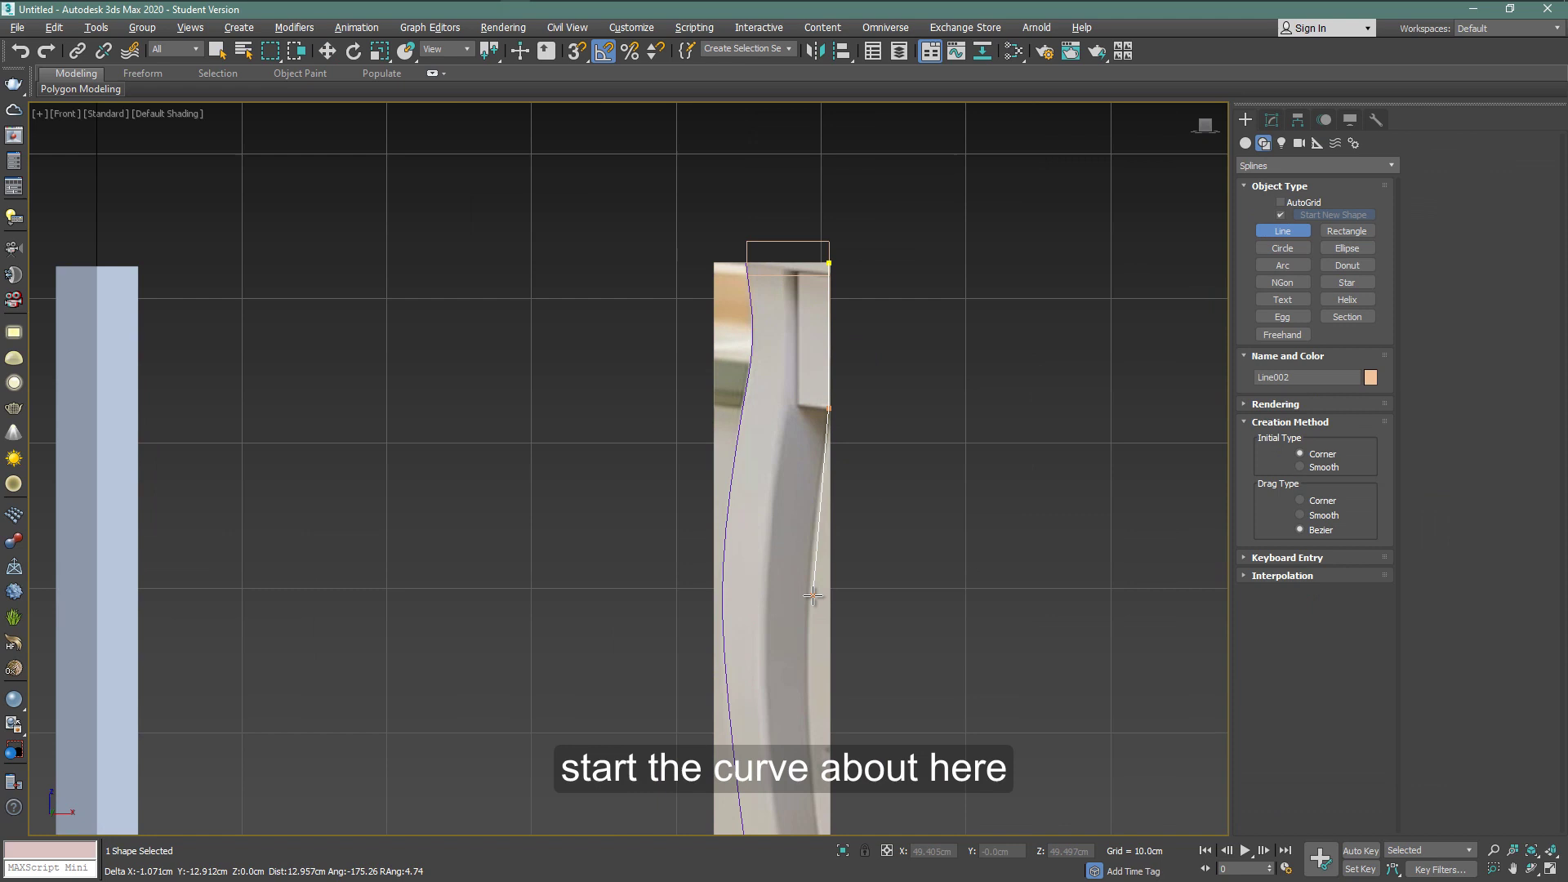
{"action": "middle_click_drag", "start_coordinate": [813, 600], "coordinate": [810, 433]}
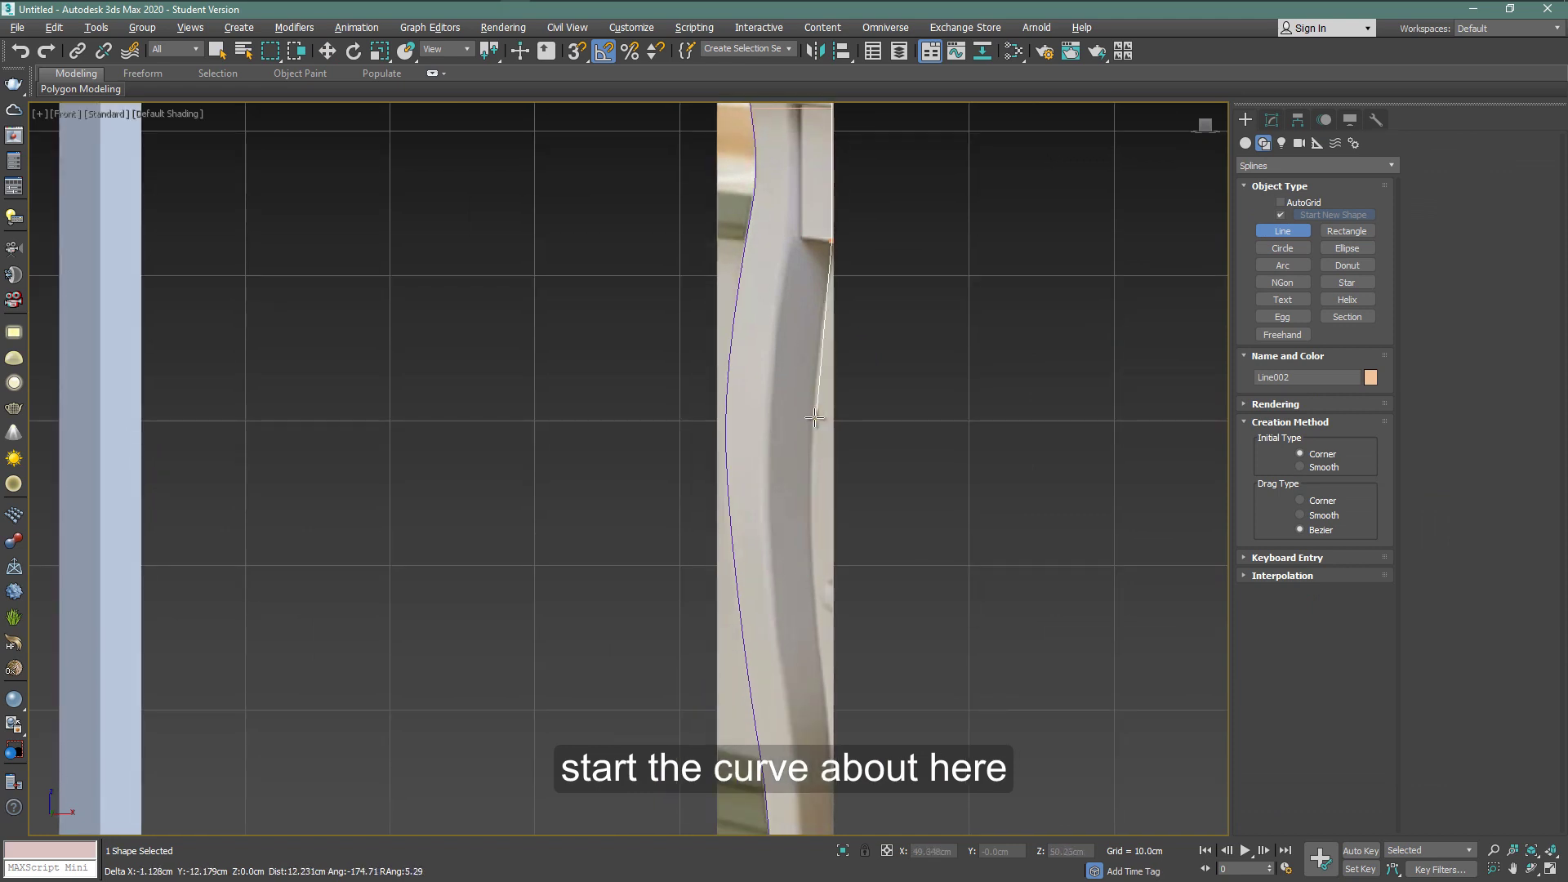
{"action": "left_click_drag", "start_coordinate": [811, 420], "coordinate": [810, 474]}
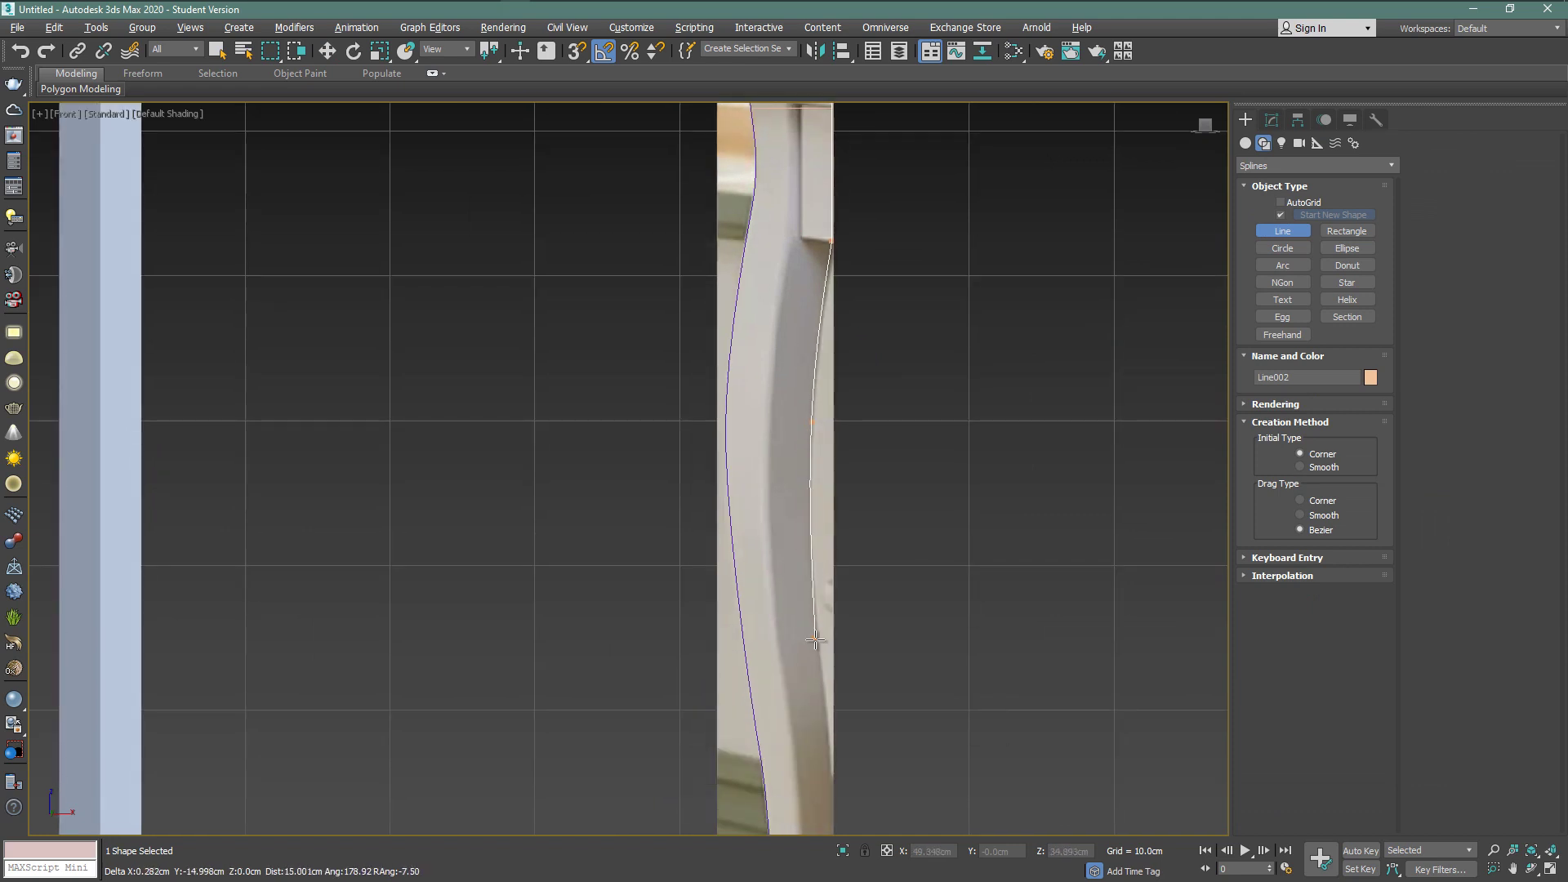
{"action": "left_click", "coordinate": [813, 596]}
{"action": "middle_click_drag", "start_coordinate": [814, 661], "coordinate": [841, 373]}
{"action": "left_click", "coordinate": [854, 504]}
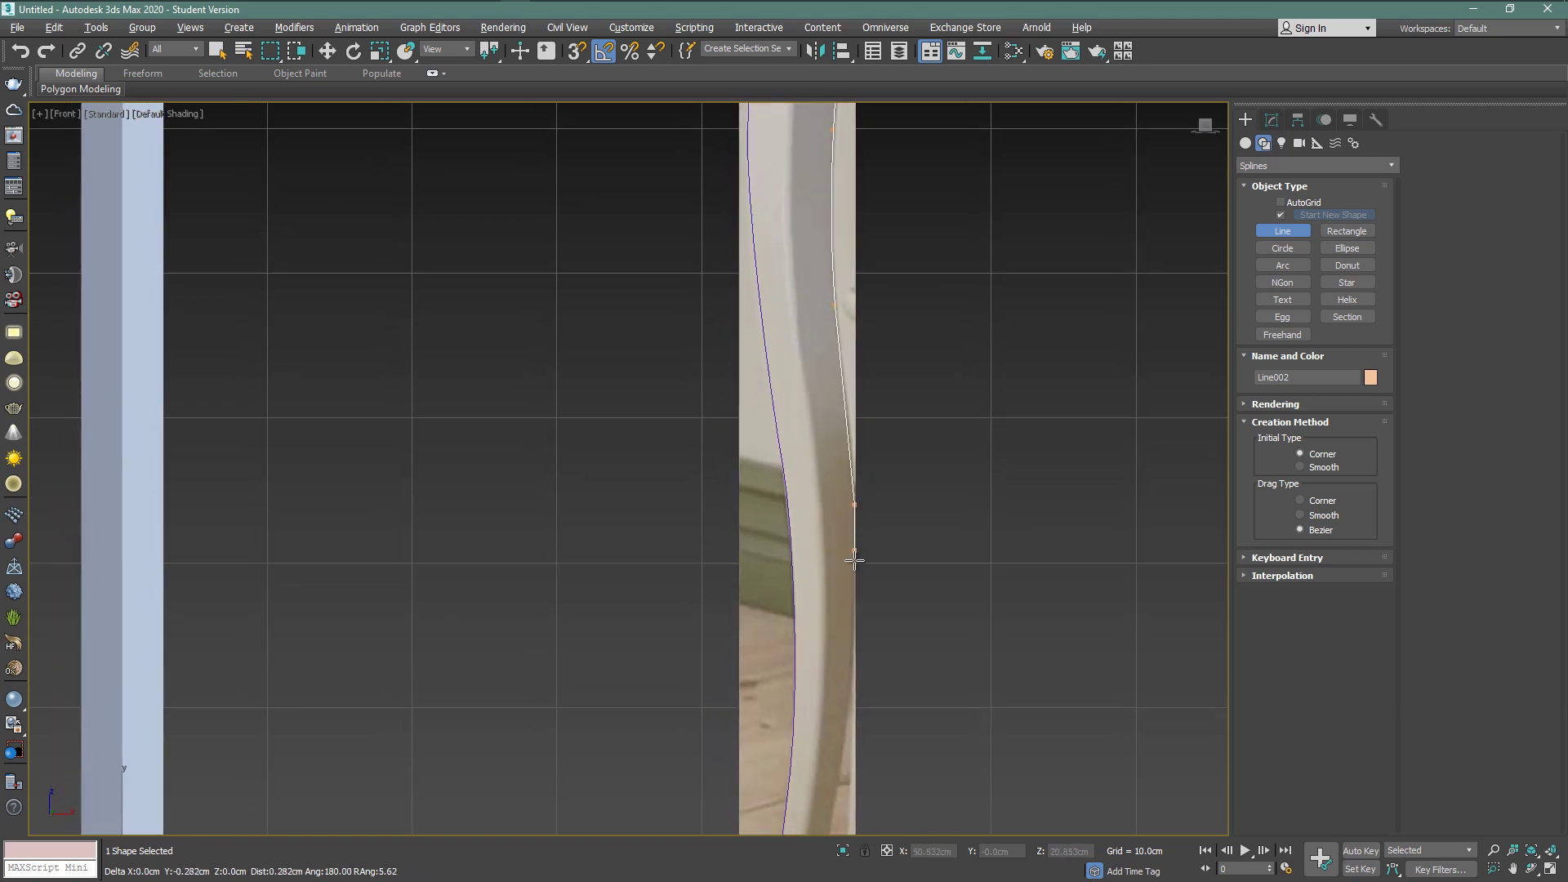
{"action": "left_click", "coordinate": [850, 681]}
{"action": "middle_click_drag", "start_coordinate": [846, 737], "coordinate": [884, 499]}
{"action": "left_click", "coordinate": [860, 528]}
{"action": "right_click", "coordinate": [860, 526]}
Edit the second line's vertices, selecting the block-corner point and the next one down
{"action": "left_click", "coordinate": [1272, 121]}
{"action": "left_click", "coordinate": [1294, 593]}
{"action": "middle_click_drag", "start_coordinate": [988, 340], "coordinate": [965, 548]}
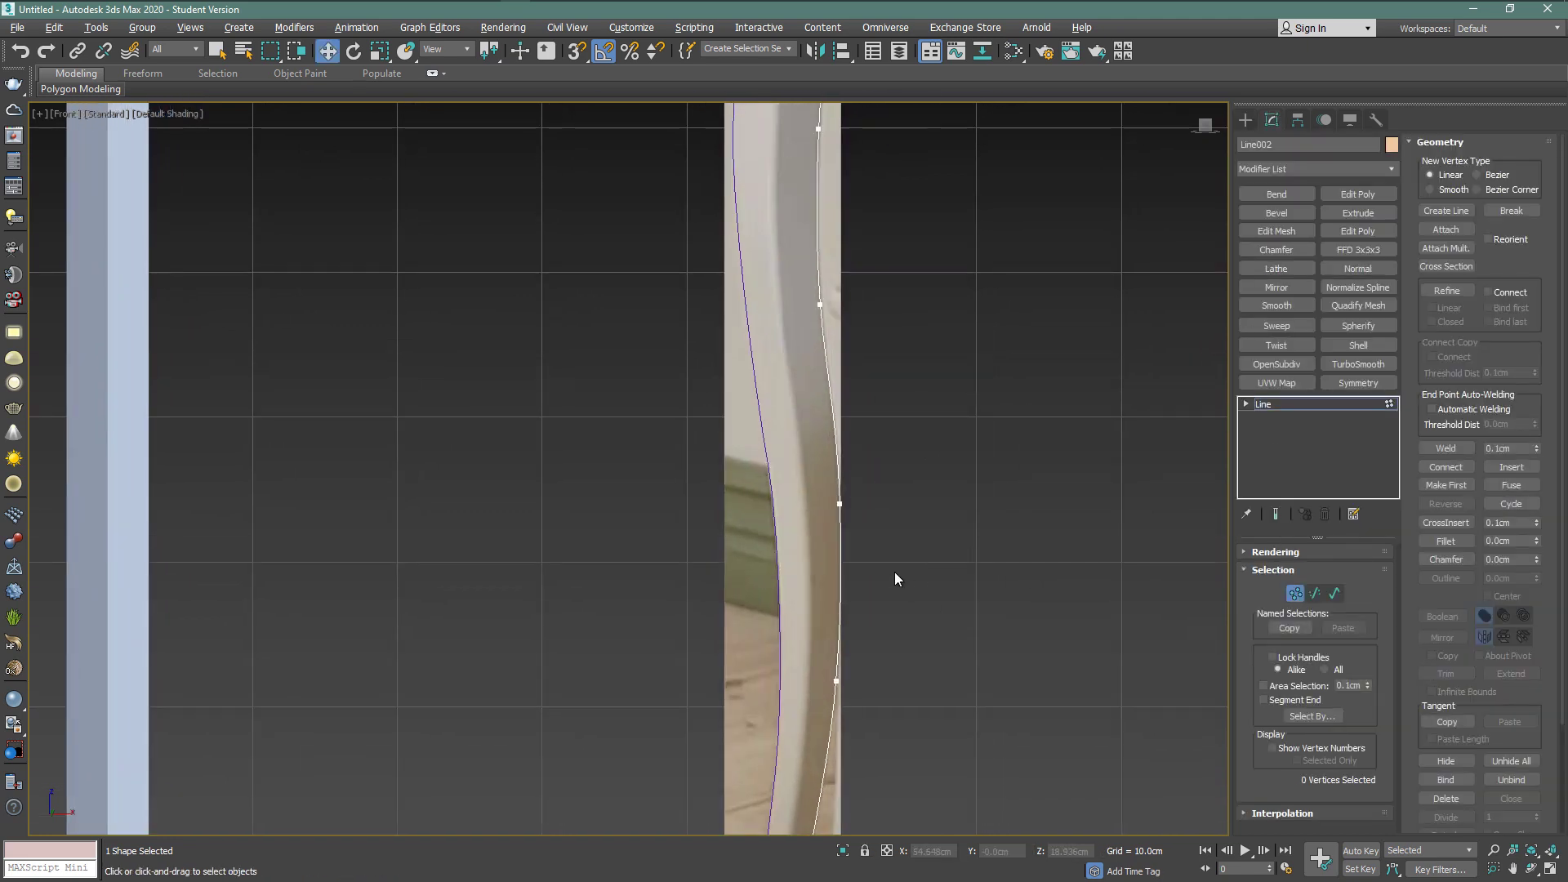
{"action": "middle_click_drag", "start_coordinate": [859, 233], "coordinate": [847, 432]}
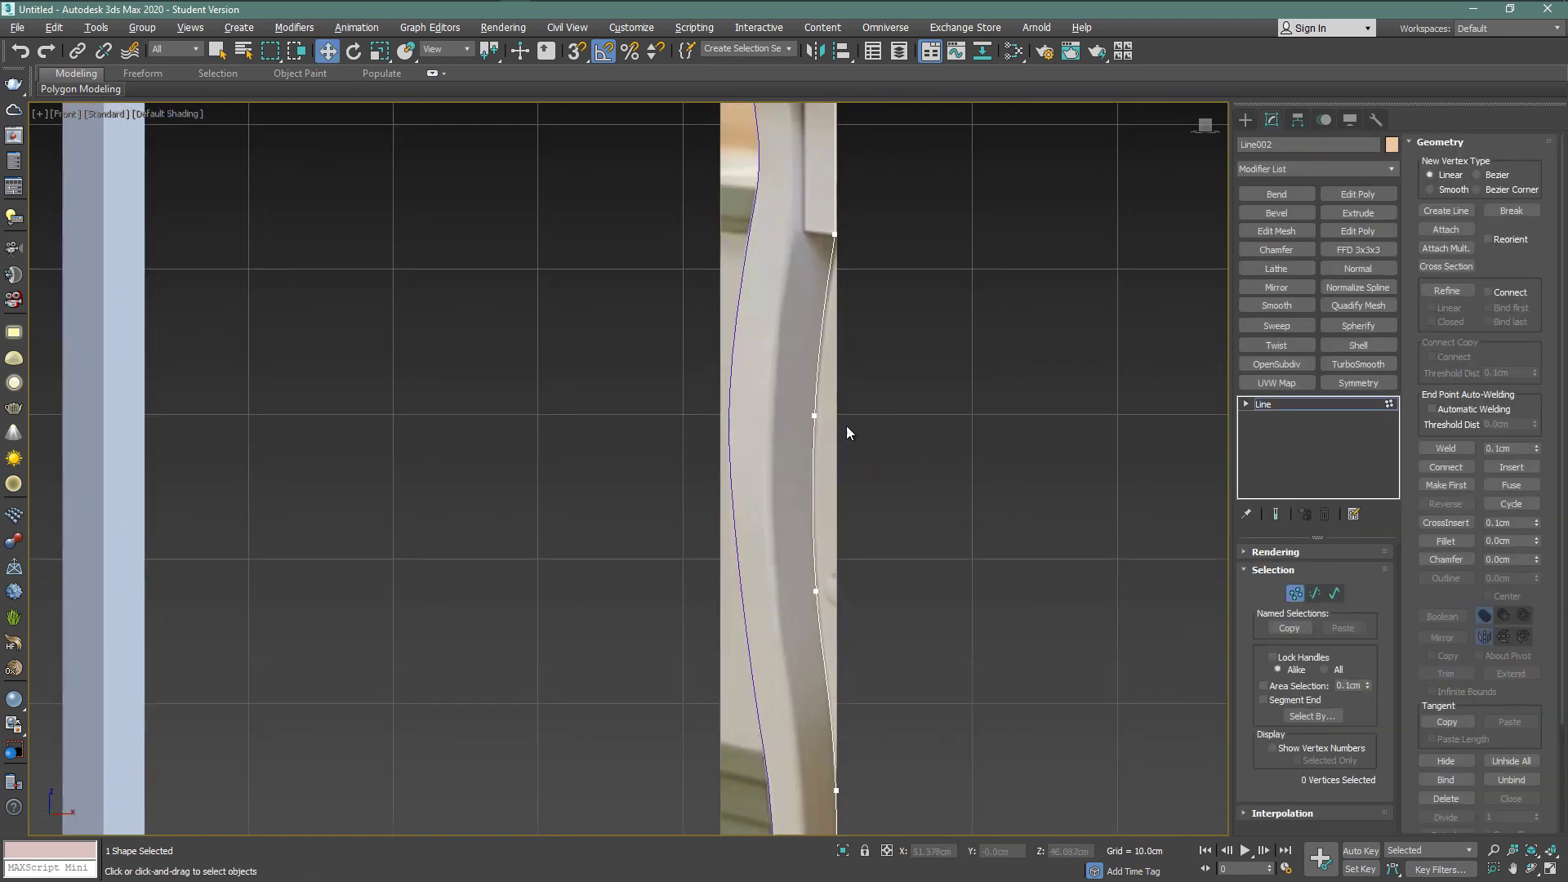
{"action": "left_click", "coordinate": [834, 236]}
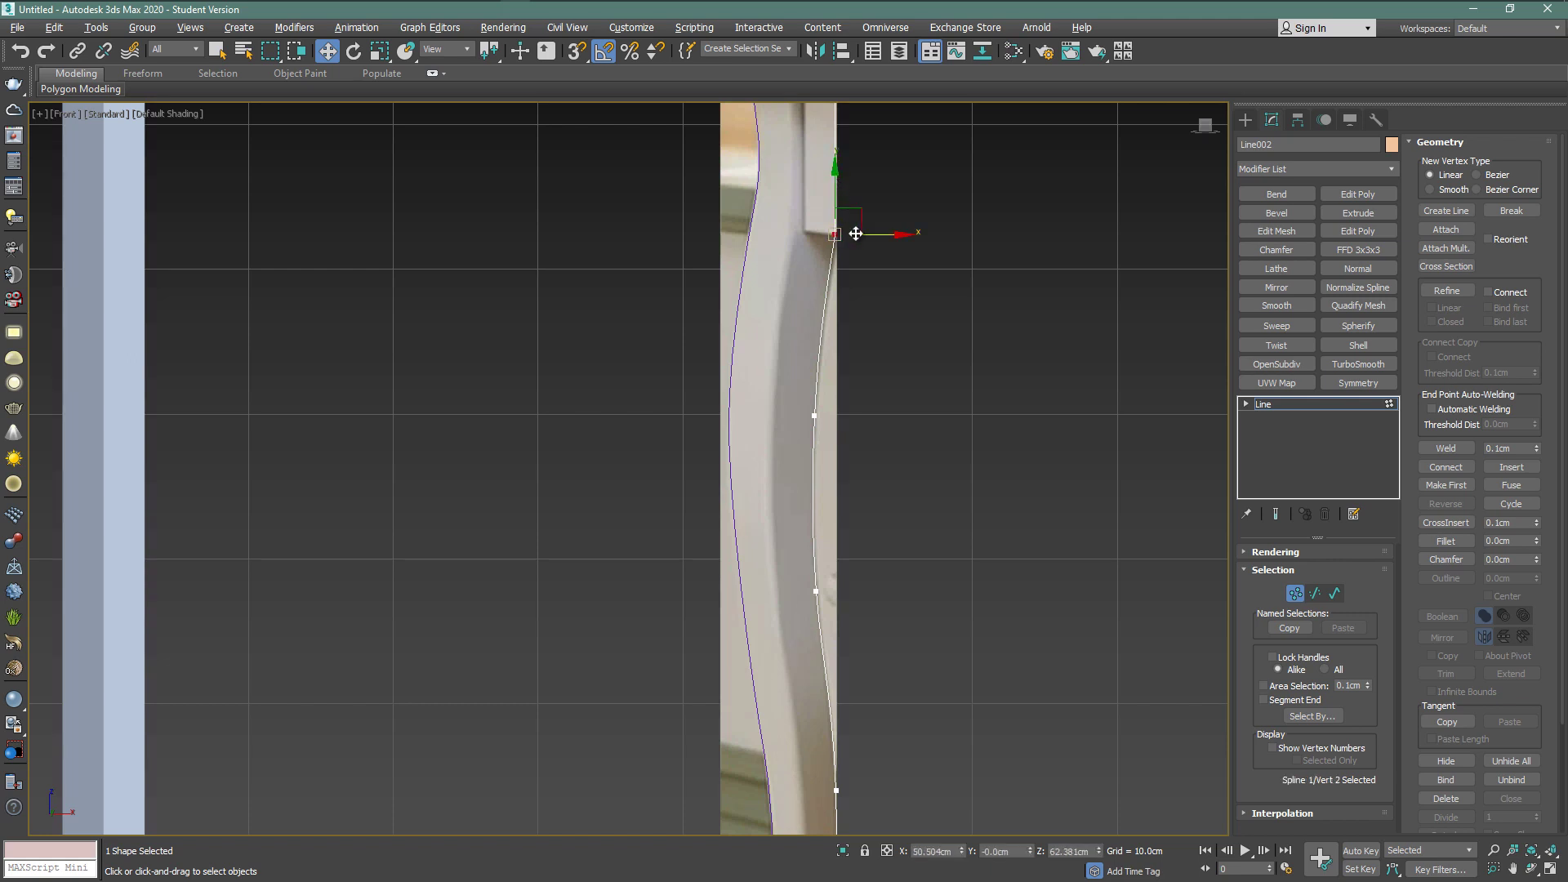
{"action": "middle_click_drag", "start_coordinate": [855, 234], "coordinate": [864, 306]}
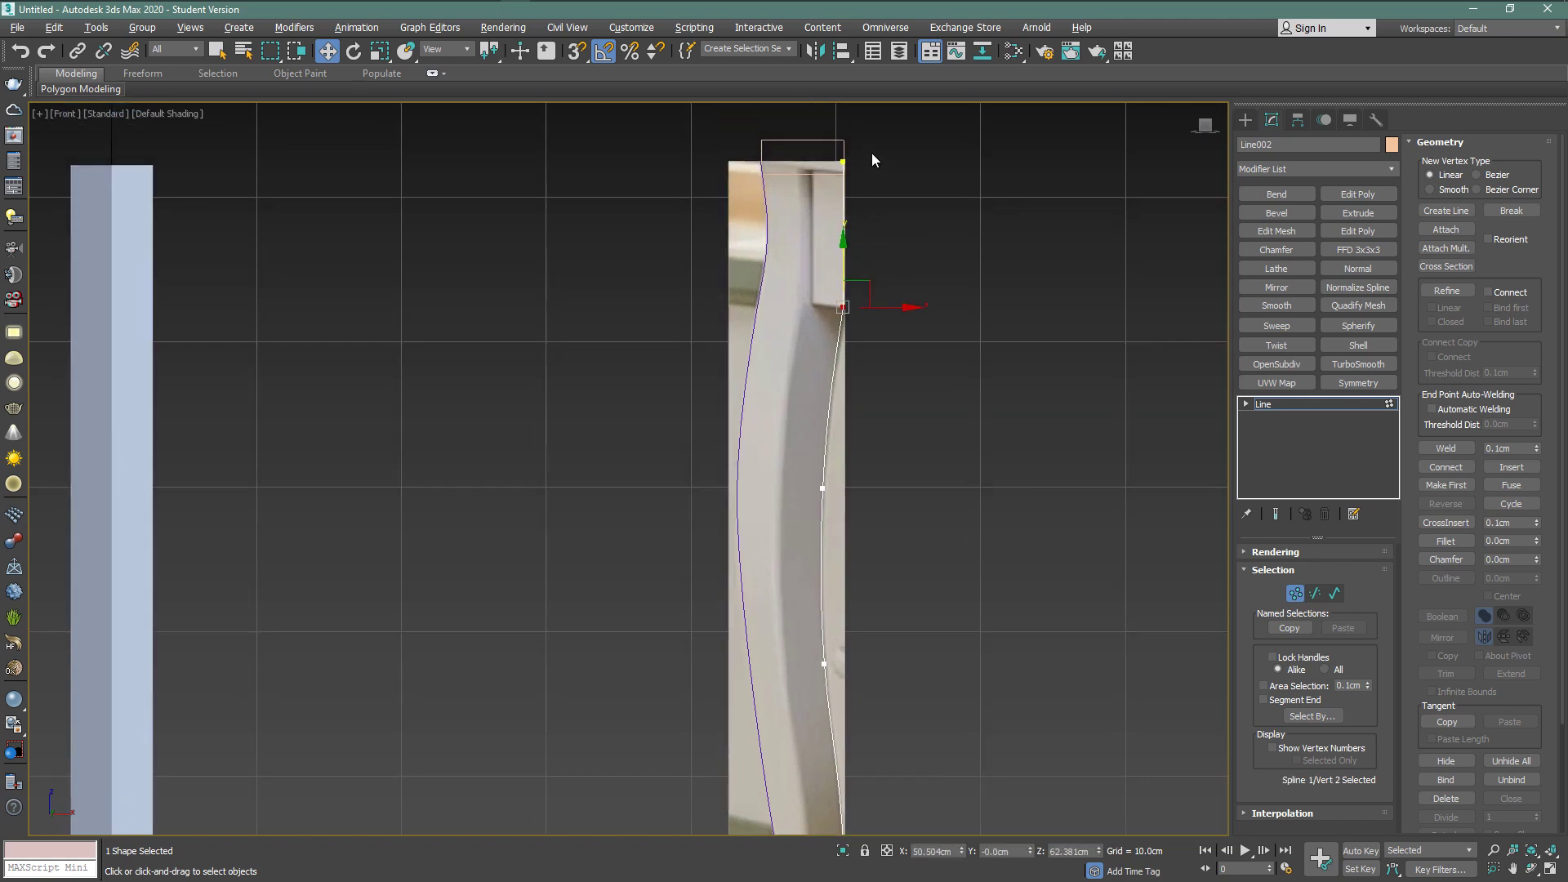
{"action": "left_click", "coordinate": [824, 489]}
Shift-copy both traced leg curves onto the box, aligned with its right edge
{"action": "key", "text": "1"}
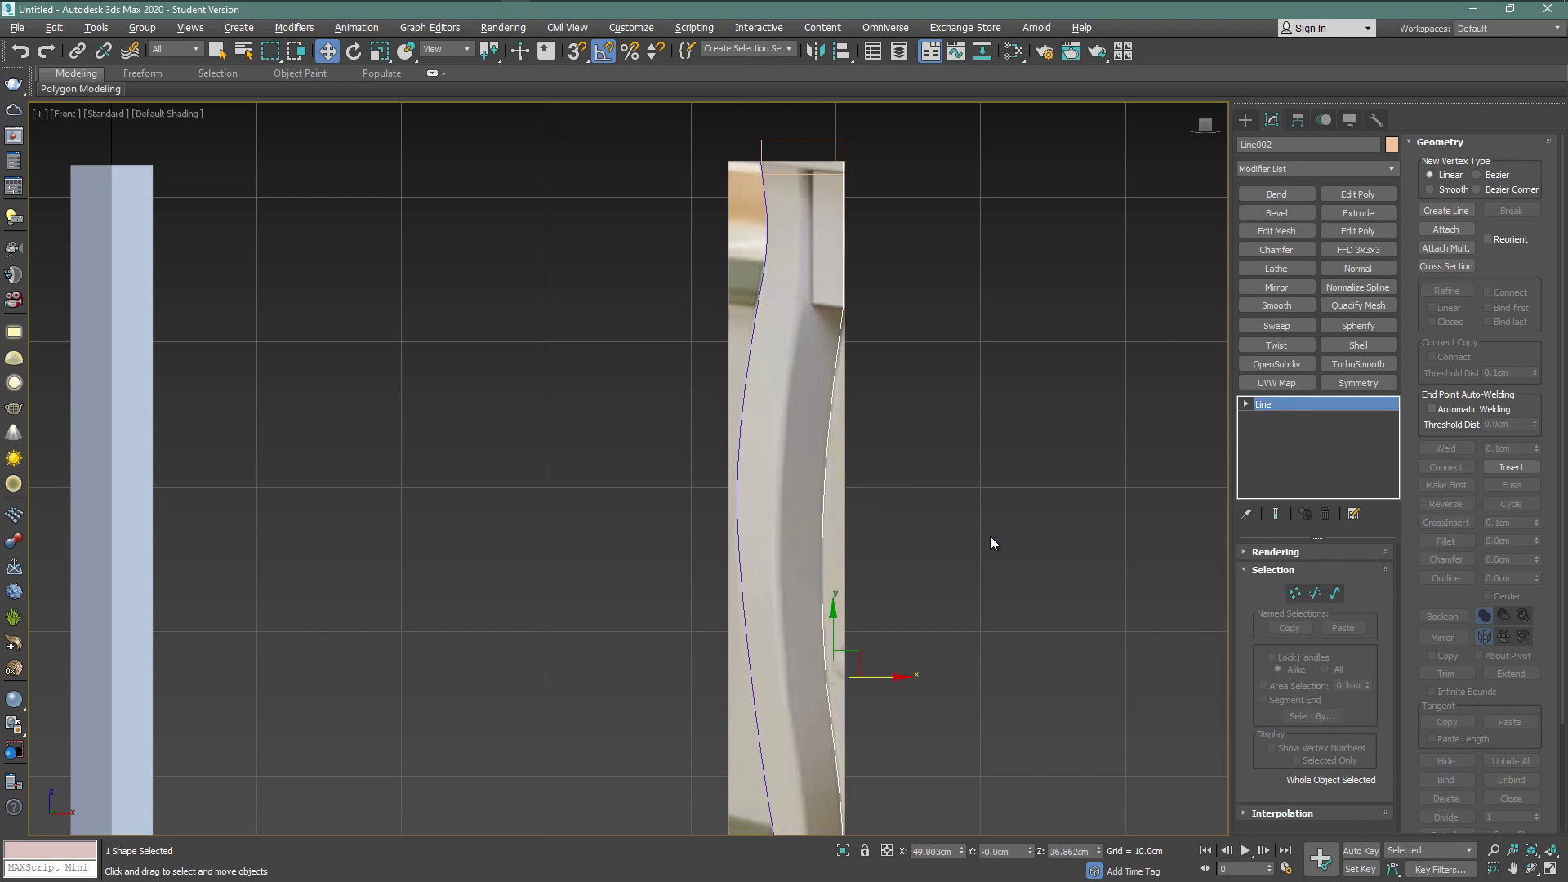
{"action": "left_click", "coordinate": [745, 629], "text": "ctrl"}
{"action": "scroll", "coordinate": [742, 623], "scroll_direction": "down", "scroll_amount": 2}
{"action": "middle_click_drag", "start_coordinate": [634, 606], "coordinate": [829, 415]}
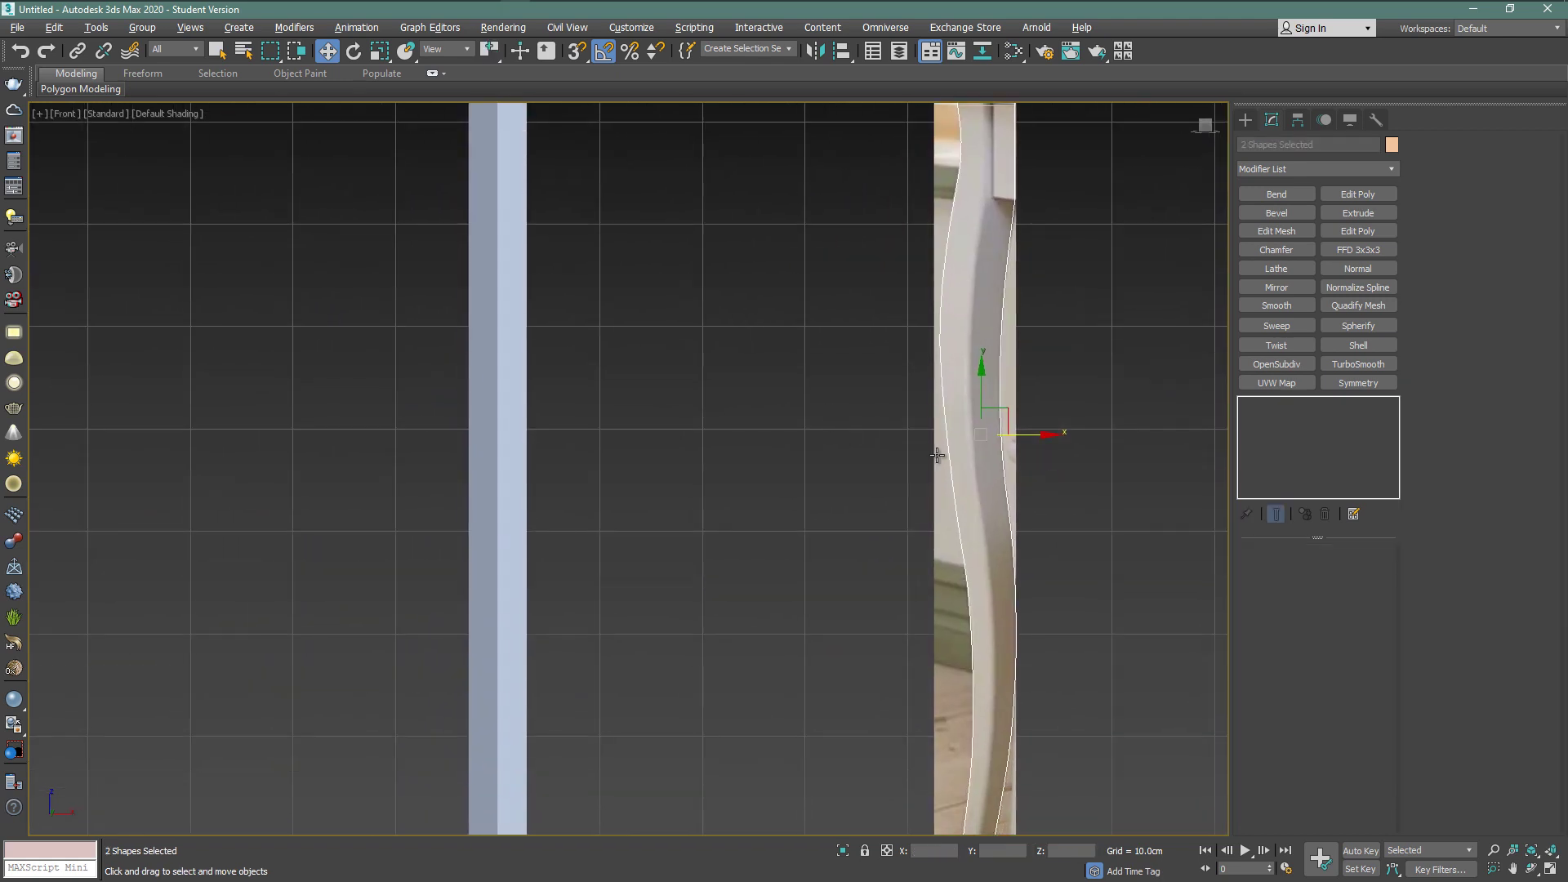
{"action": "left_click_drag", "start_coordinate": [1027, 441], "coordinate": [606, 445], "text": "shift"}
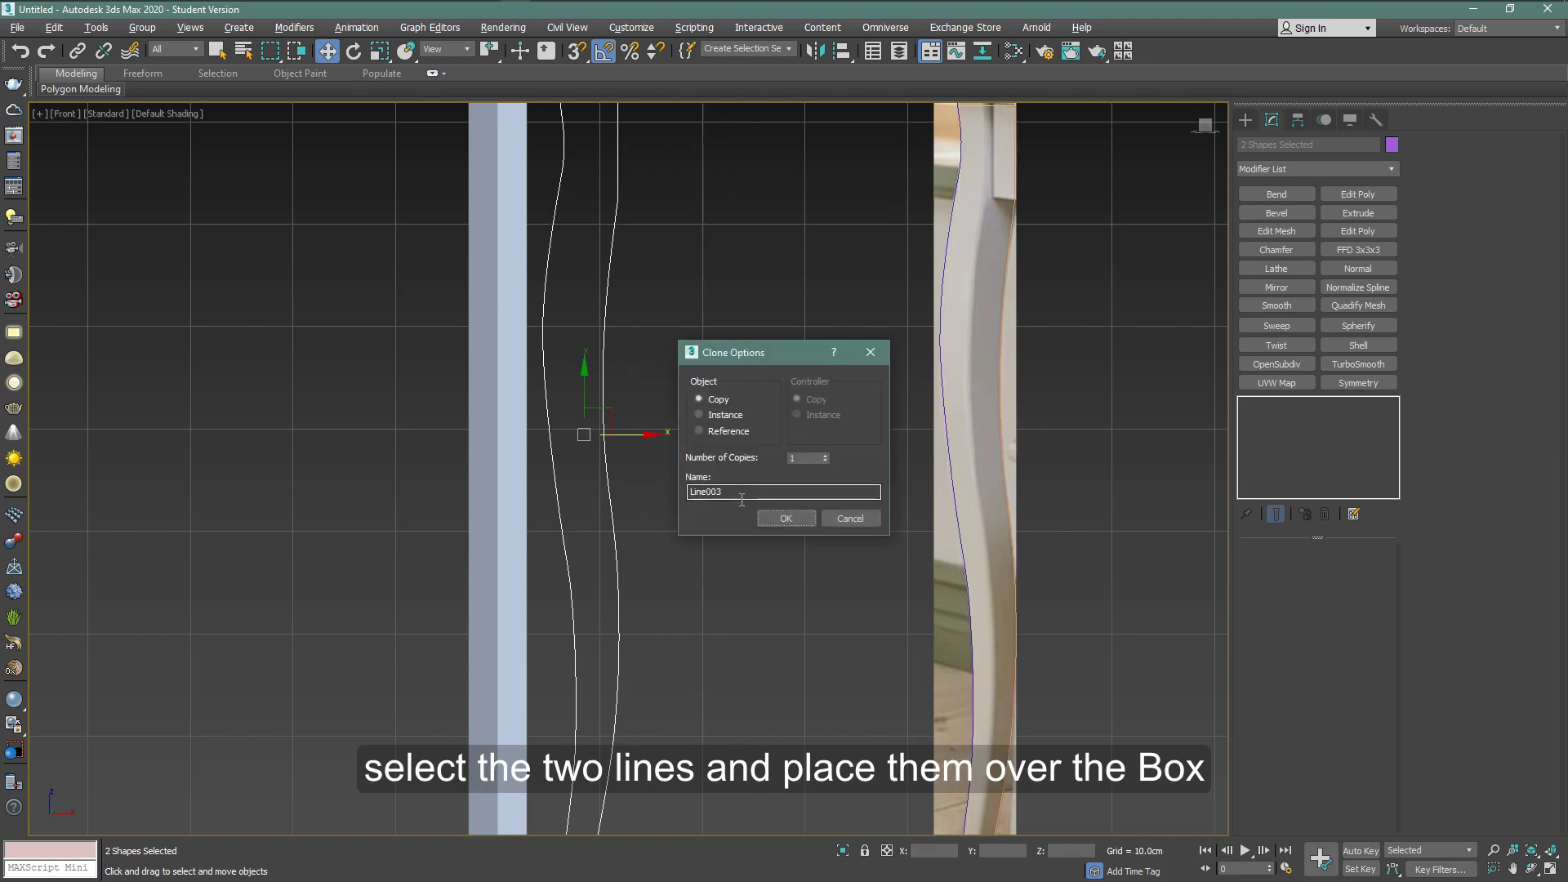
{"action": "left_click", "coordinate": [760, 523]}
{"action": "middle_click_drag", "start_coordinate": [689, 483], "coordinate": [889, 575]}
{"action": "left_click_drag", "start_coordinate": [831, 527], "coordinate": [741, 524]}
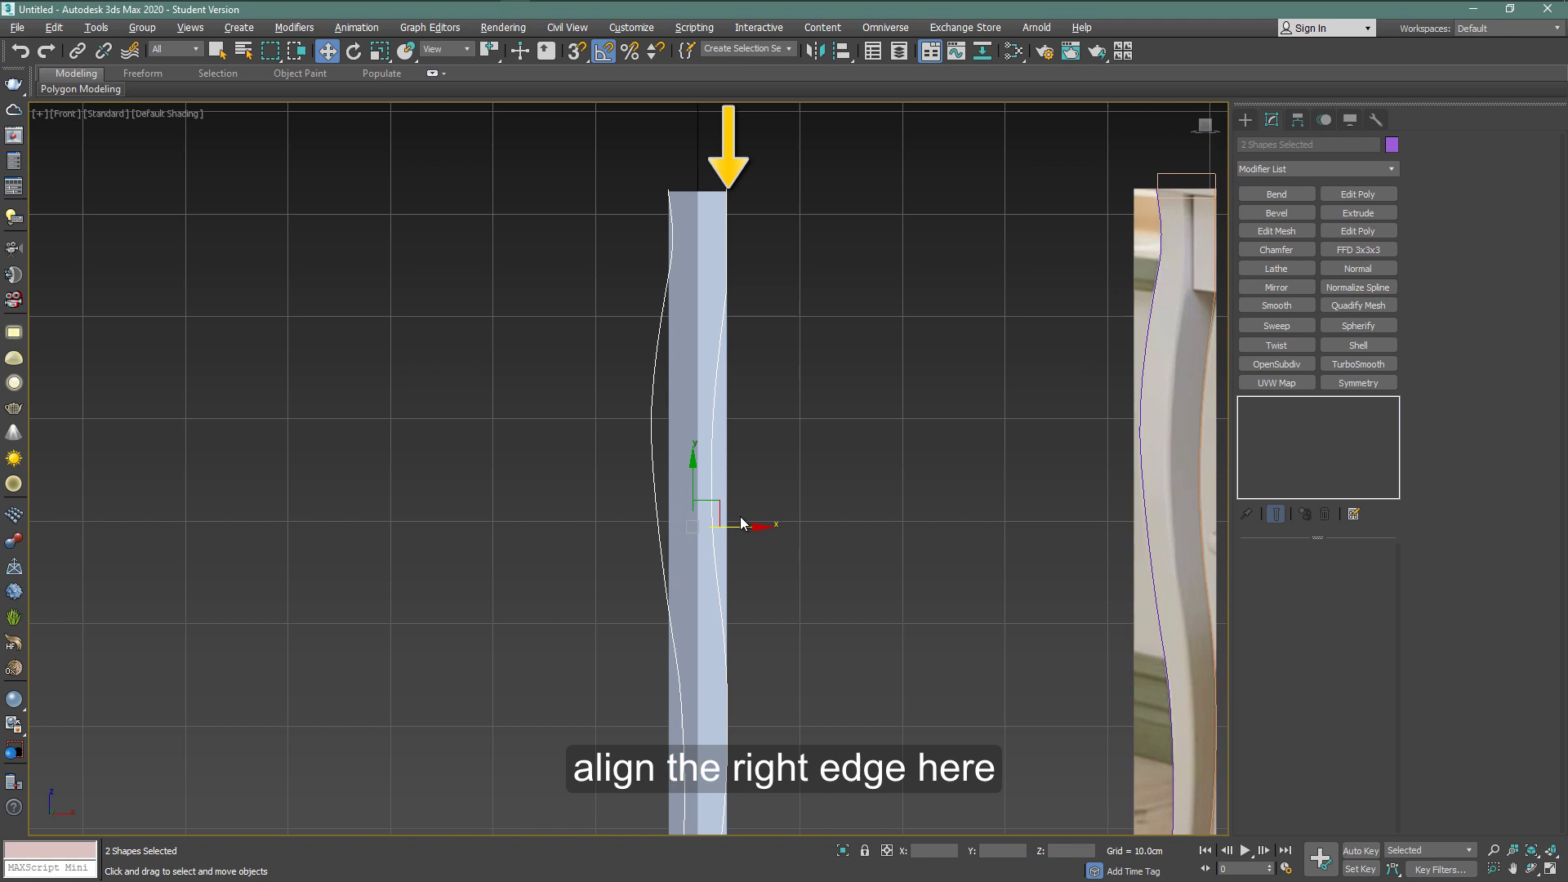
Select the box and switch the Front view to wireframe display
{"action": "left_click", "coordinate": [700, 350]}
{"action": "left_click", "coordinate": [174, 115]}
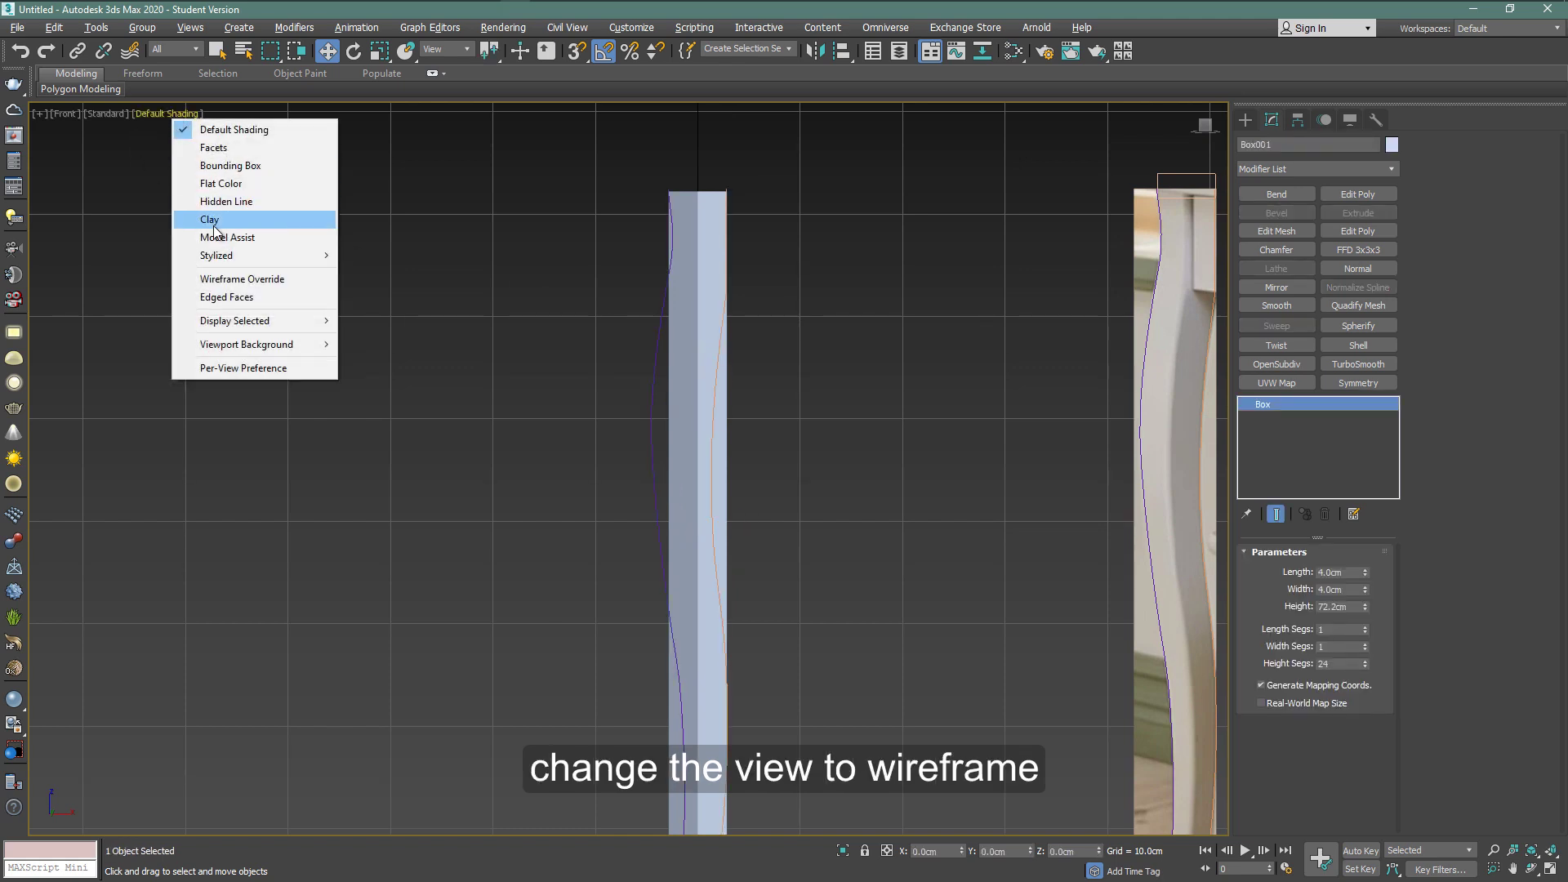
{"action": "left_click", "coordinate": [231, 280]}
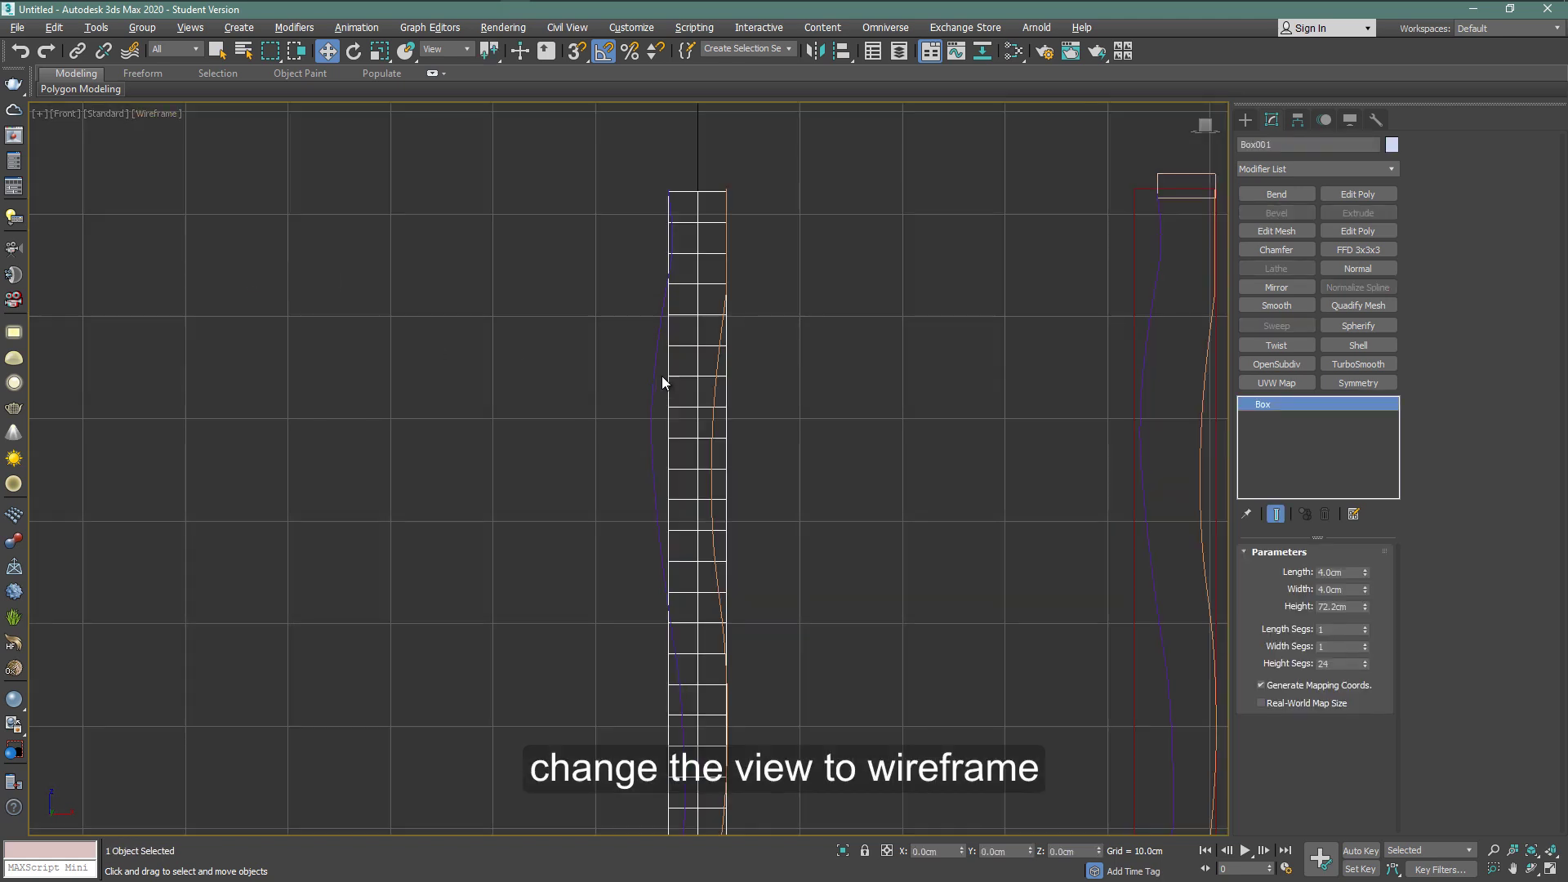
{"action": "middle_click_drag", "start_coordinate": [683, 343], "coordinate": [699, 494]}
{"action": "scroll", "coordinate": [716, 408], "scroll_direction": "up", "scroll_amount": 2}
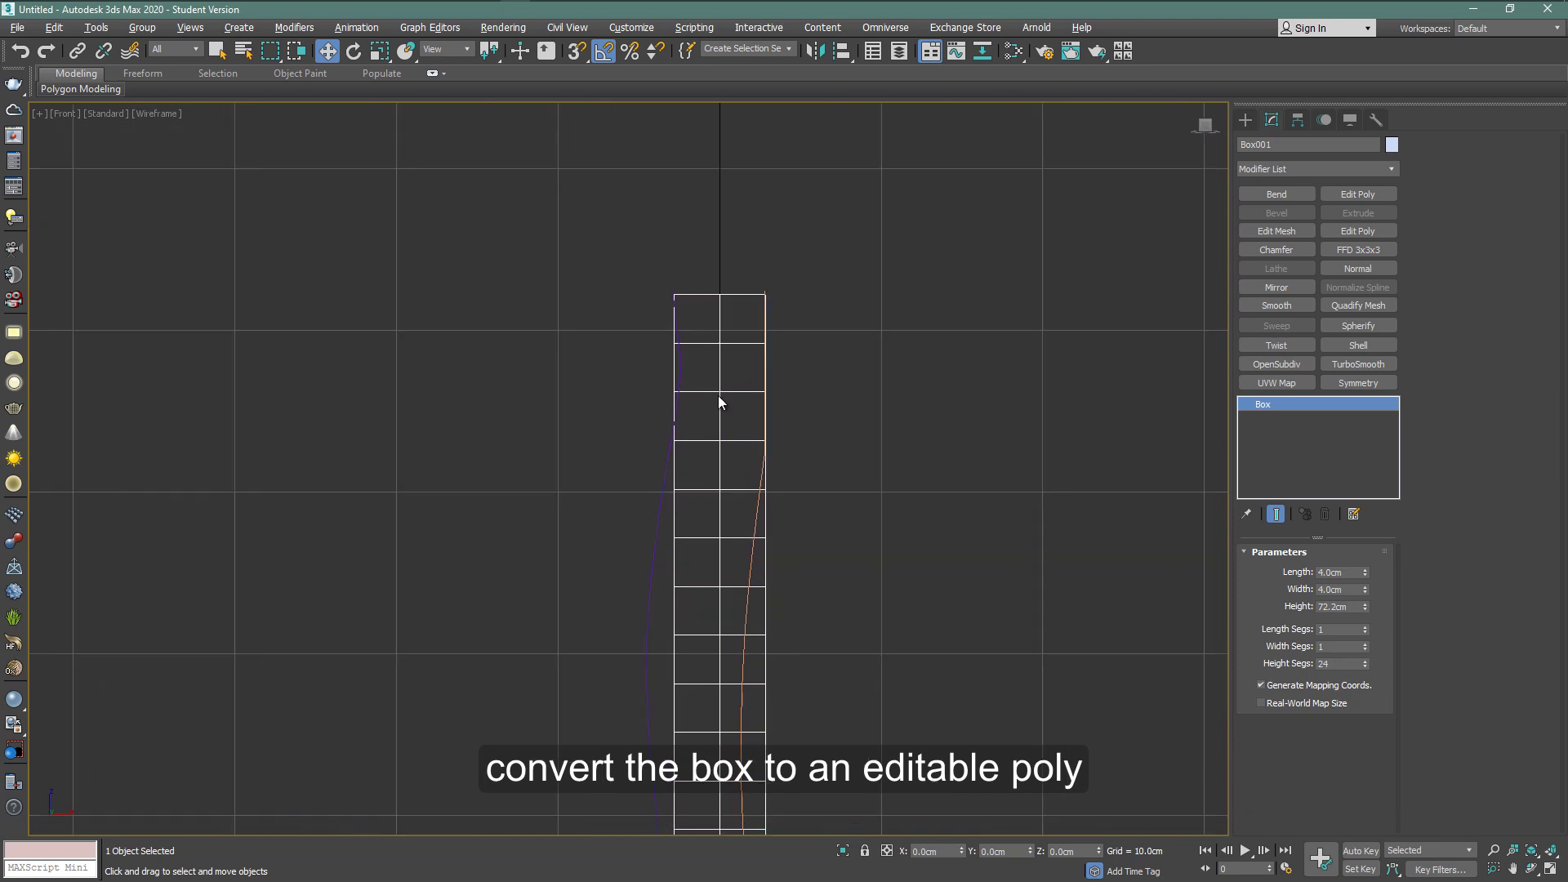
Convert the box to Editable Poly and connect its upper vertical edges with one segment
{"action": "right_click", "coordinate": [719, 403]}
{"action": "mouse_move", "coordinate": [768, 566]}
{"action": "left_click", "coordinate": [917, 570]}
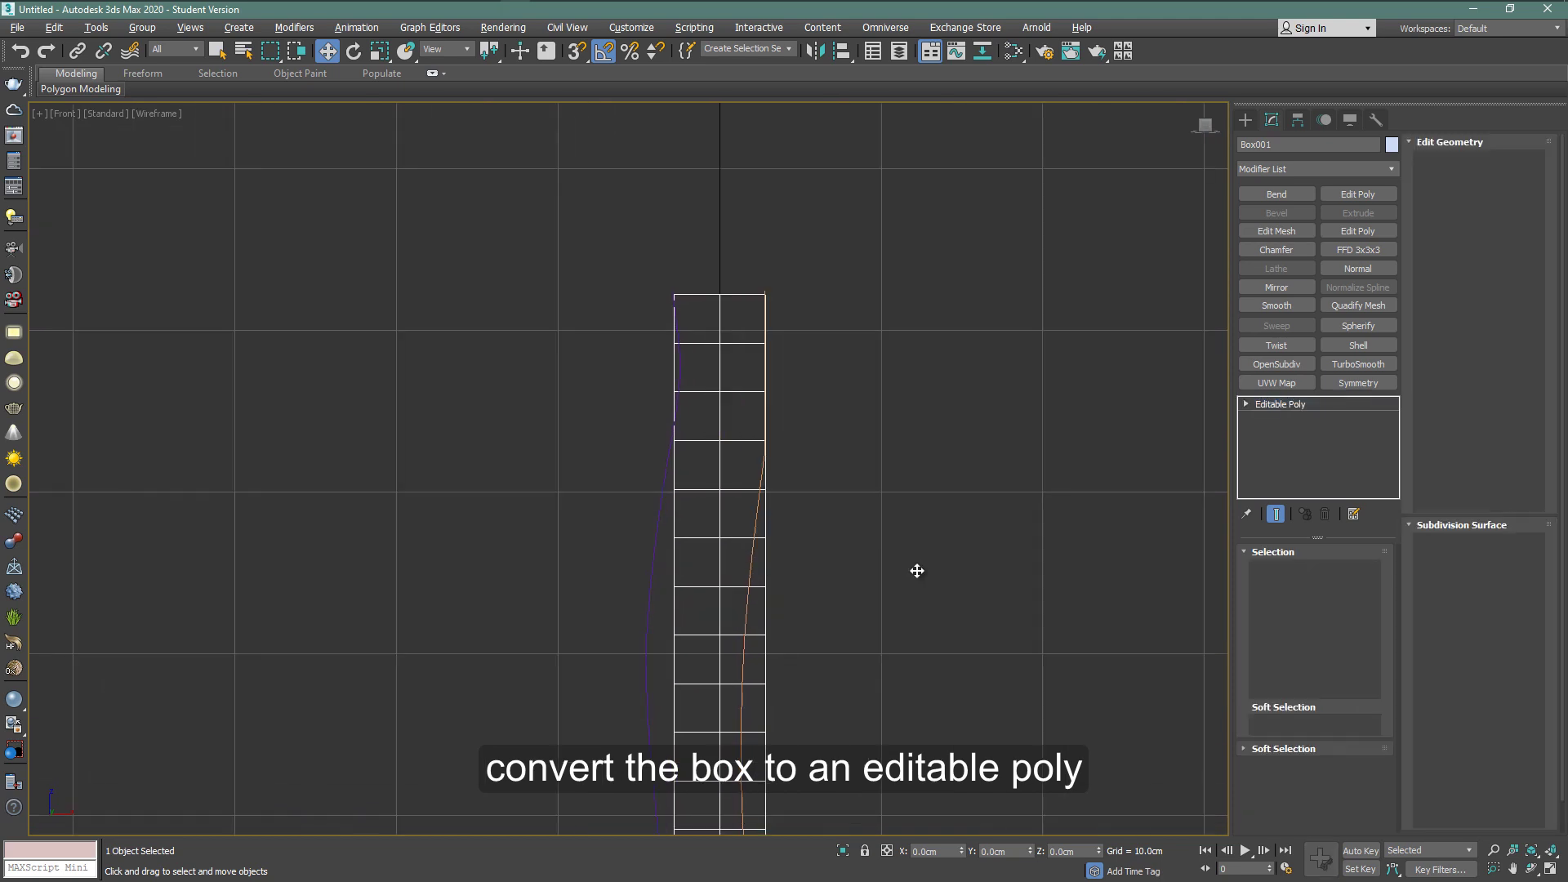
{"action": "left_click", "coordinate": [1293, 571]}
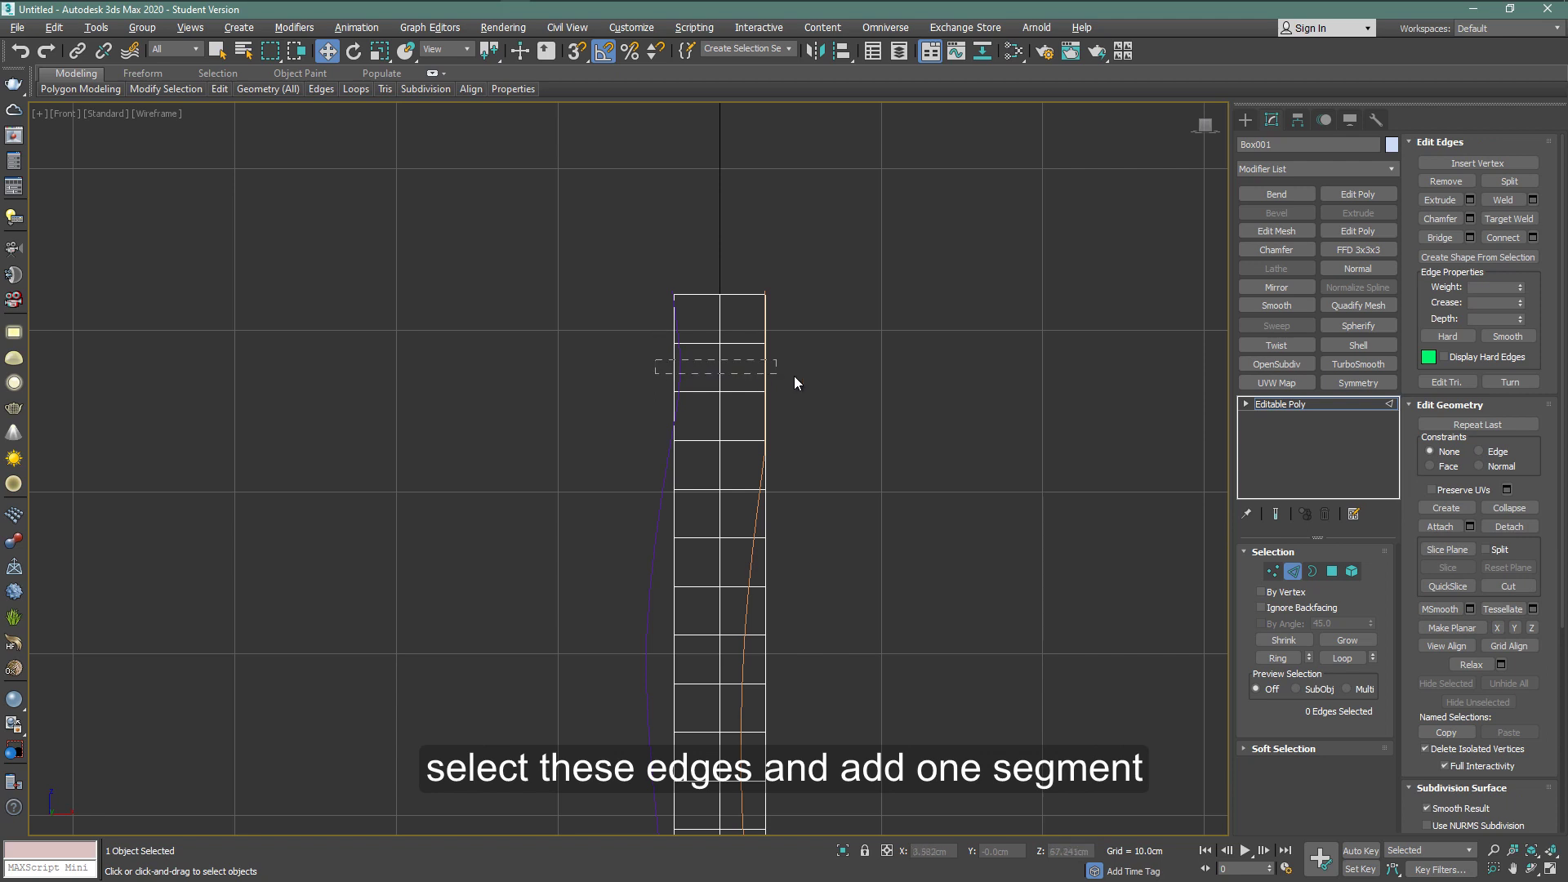
{"action": "left_click_drag", "start_coordinate": [795, 377], "coordinate": [788, 423]}
{"action": "left_click", "coordinate": [1532, 238]}
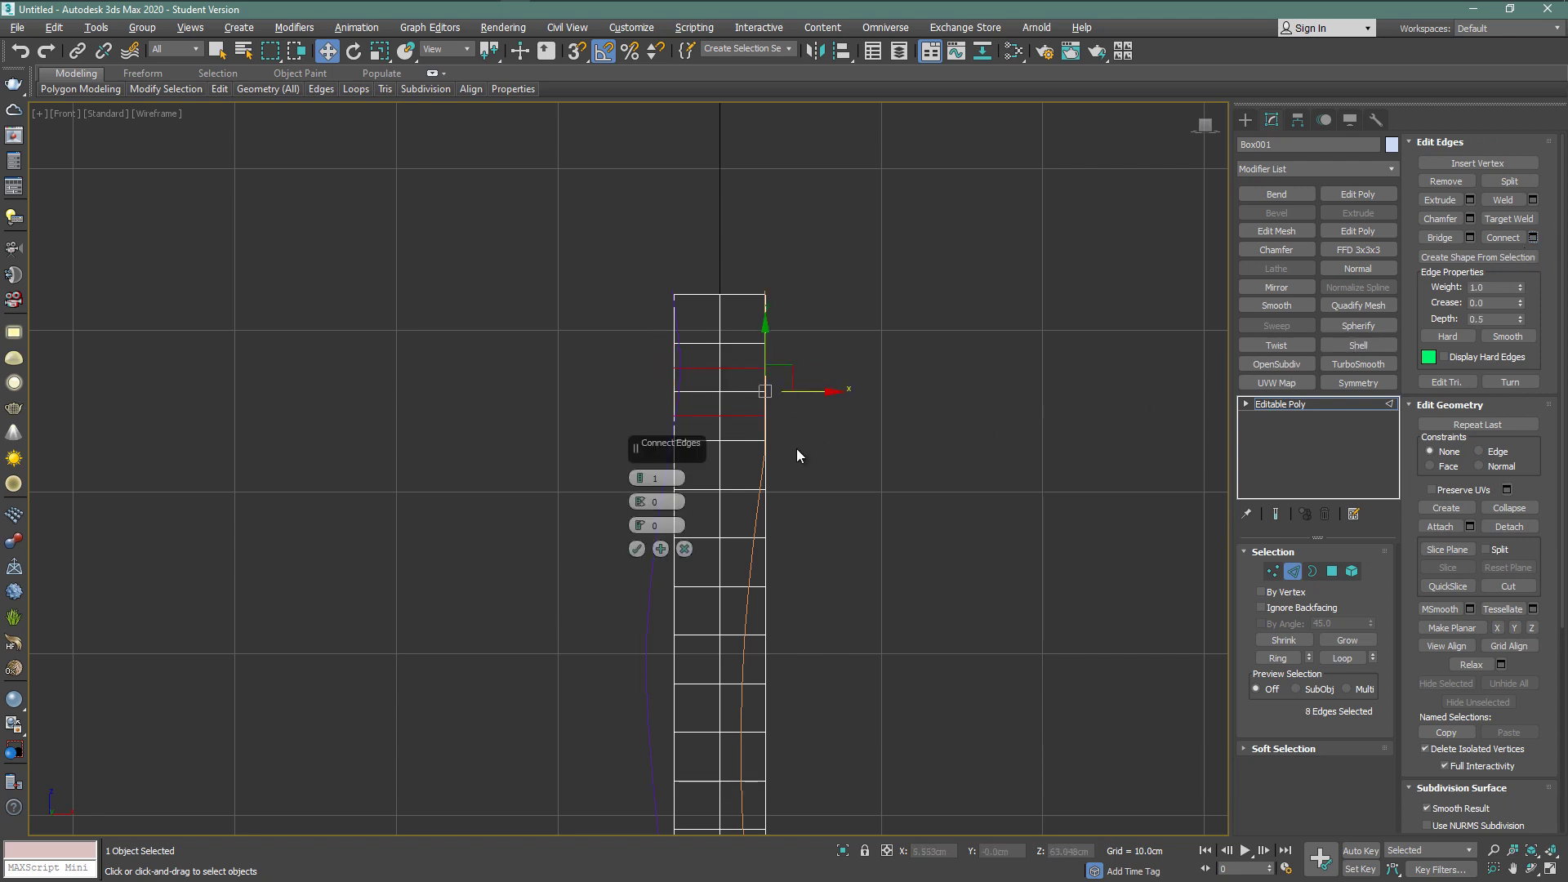
Confirm the single added edge loop and scale the second vertex row inward to fit the curves
{"action": "left_click", "coordinate": [638, 549]}
{"action": "left_click", "coordinate": [1273, 572]}
{"action": "scroll", "coordinate": [704, 361], "scroll_direction": "up", "scroll_amount": 3}
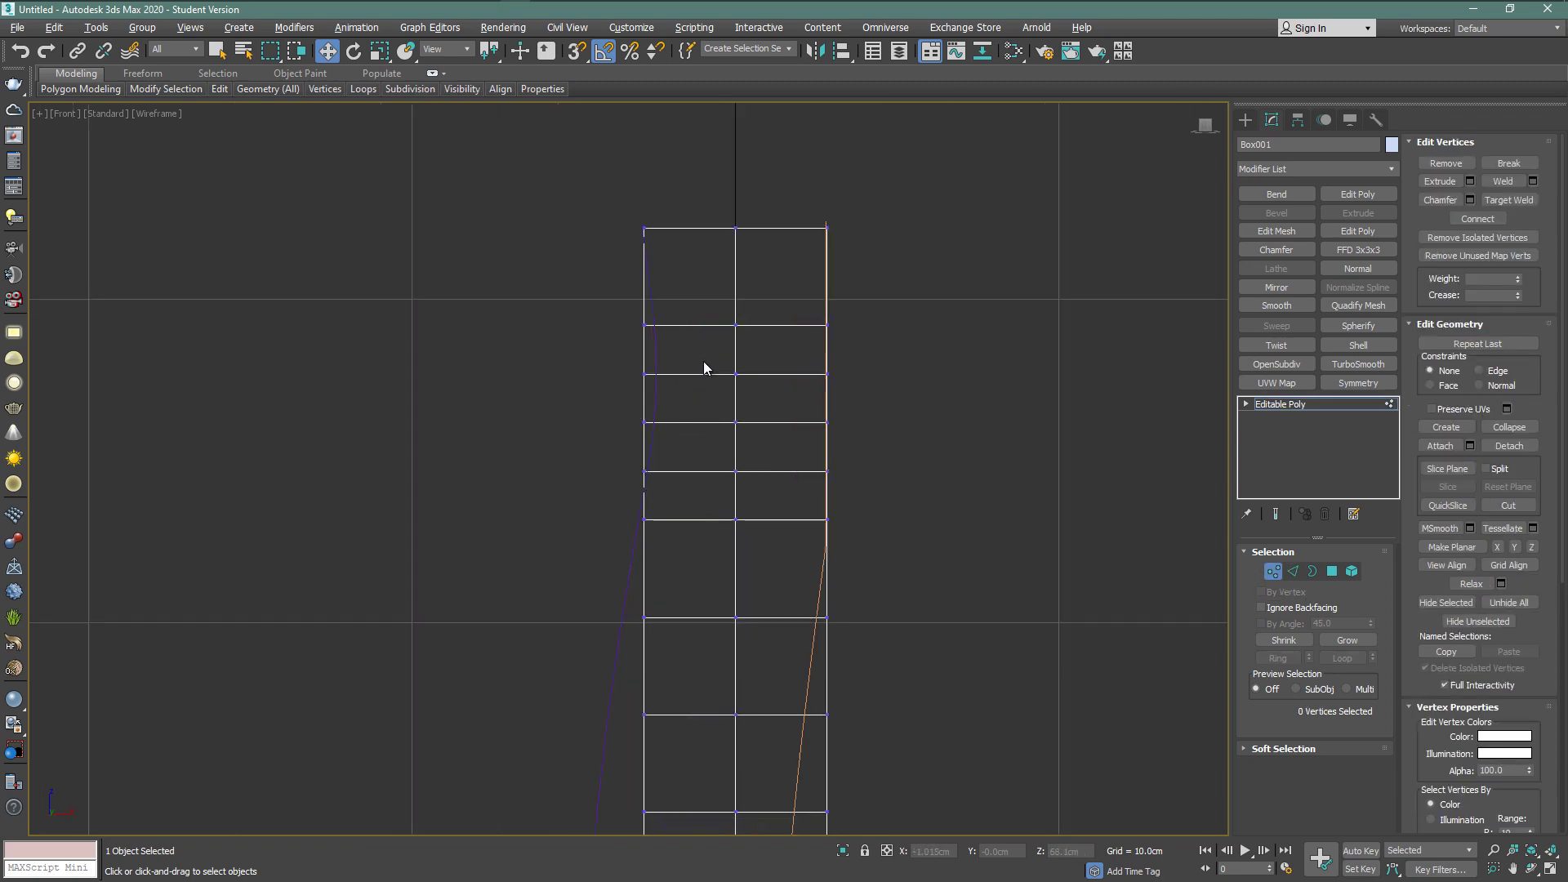
{"action": "middle_click_drag", "start_coordinate": [706, 361], "coordinate": [673, 435]}
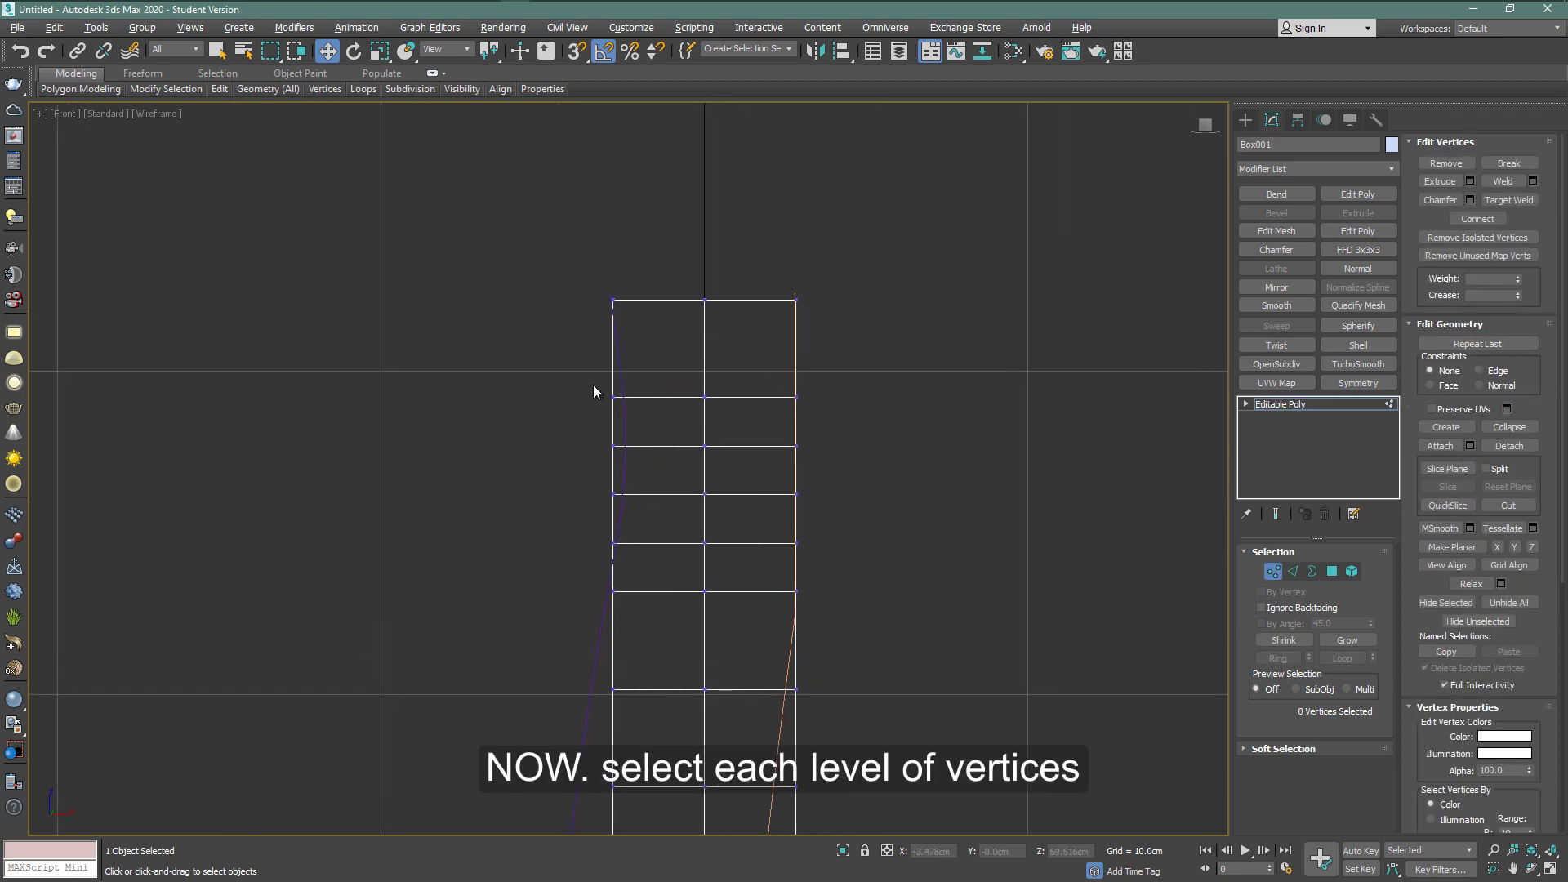
{"action": "left_click_drag", "start_coordinate": [592, 384], "coordinate": [801, 417]}
{"action": "key", "text": "r"}
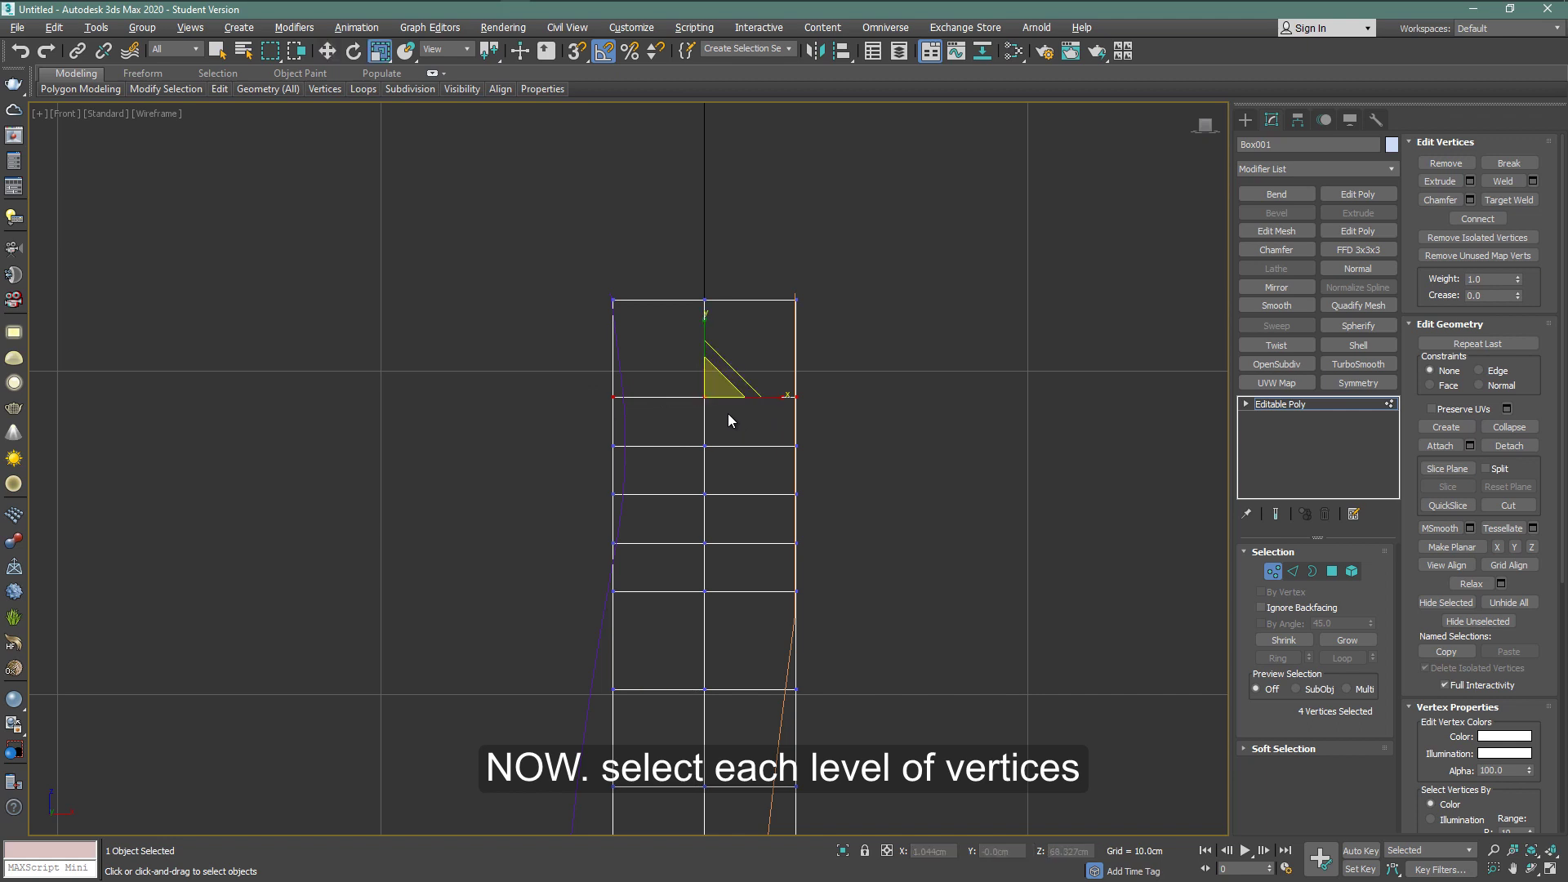
{"action": "scroll", "coordinate": [695, 377], "scroll_direction": "up", "scroll_amount": 5}
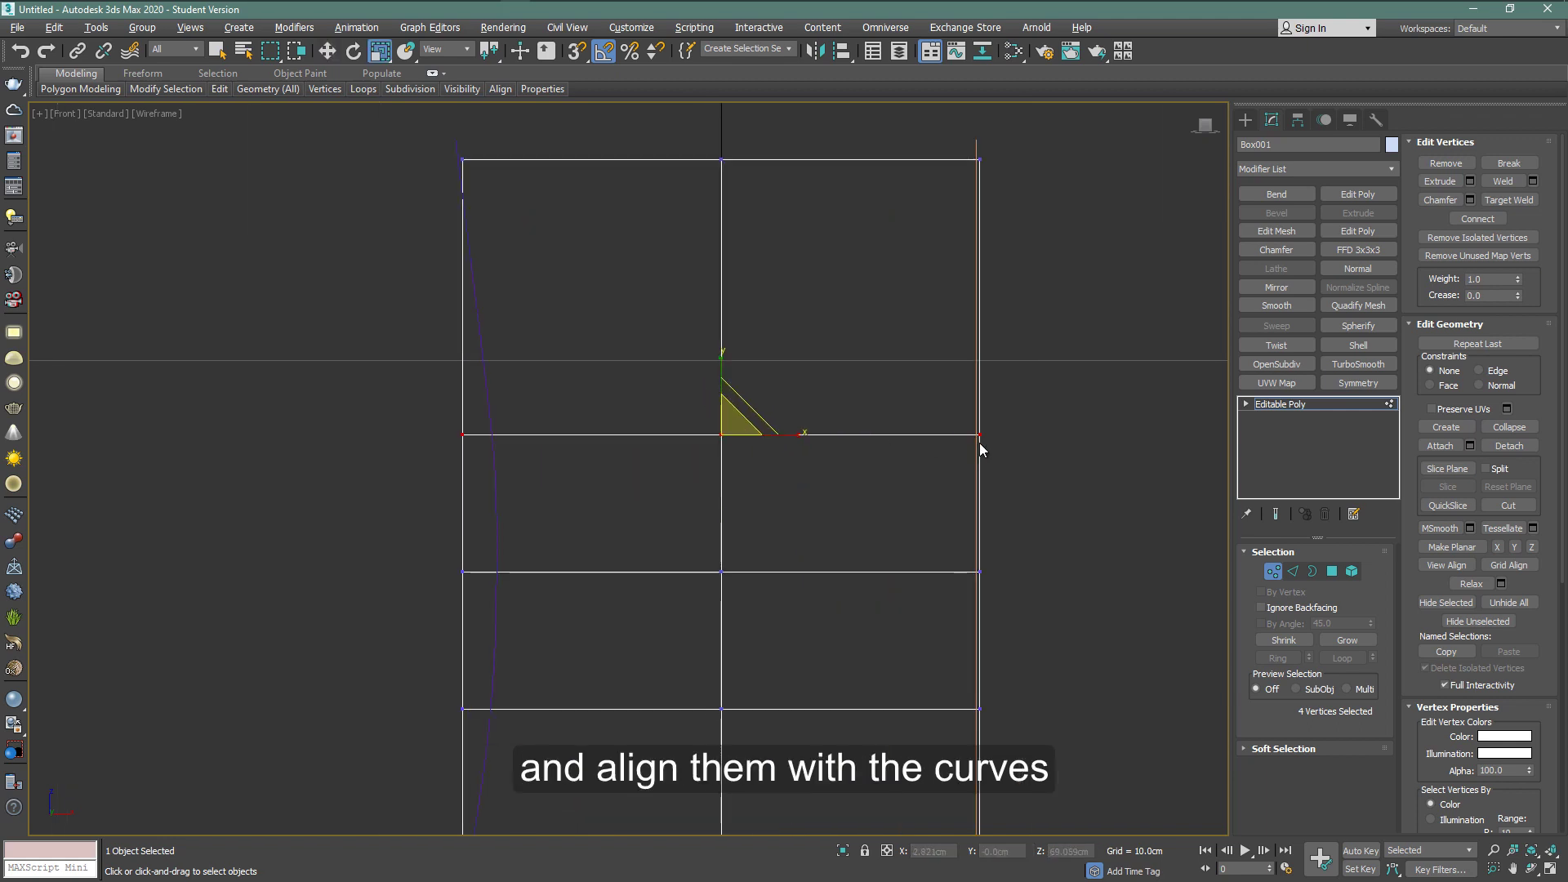
{"action": "left_click_drag", "start_coordinate": [740, 419], "coordinate": [773, 436]}
Shift the next two vertex rows right and scale them to sit between the curves
{"action": "key", "text": "w"}
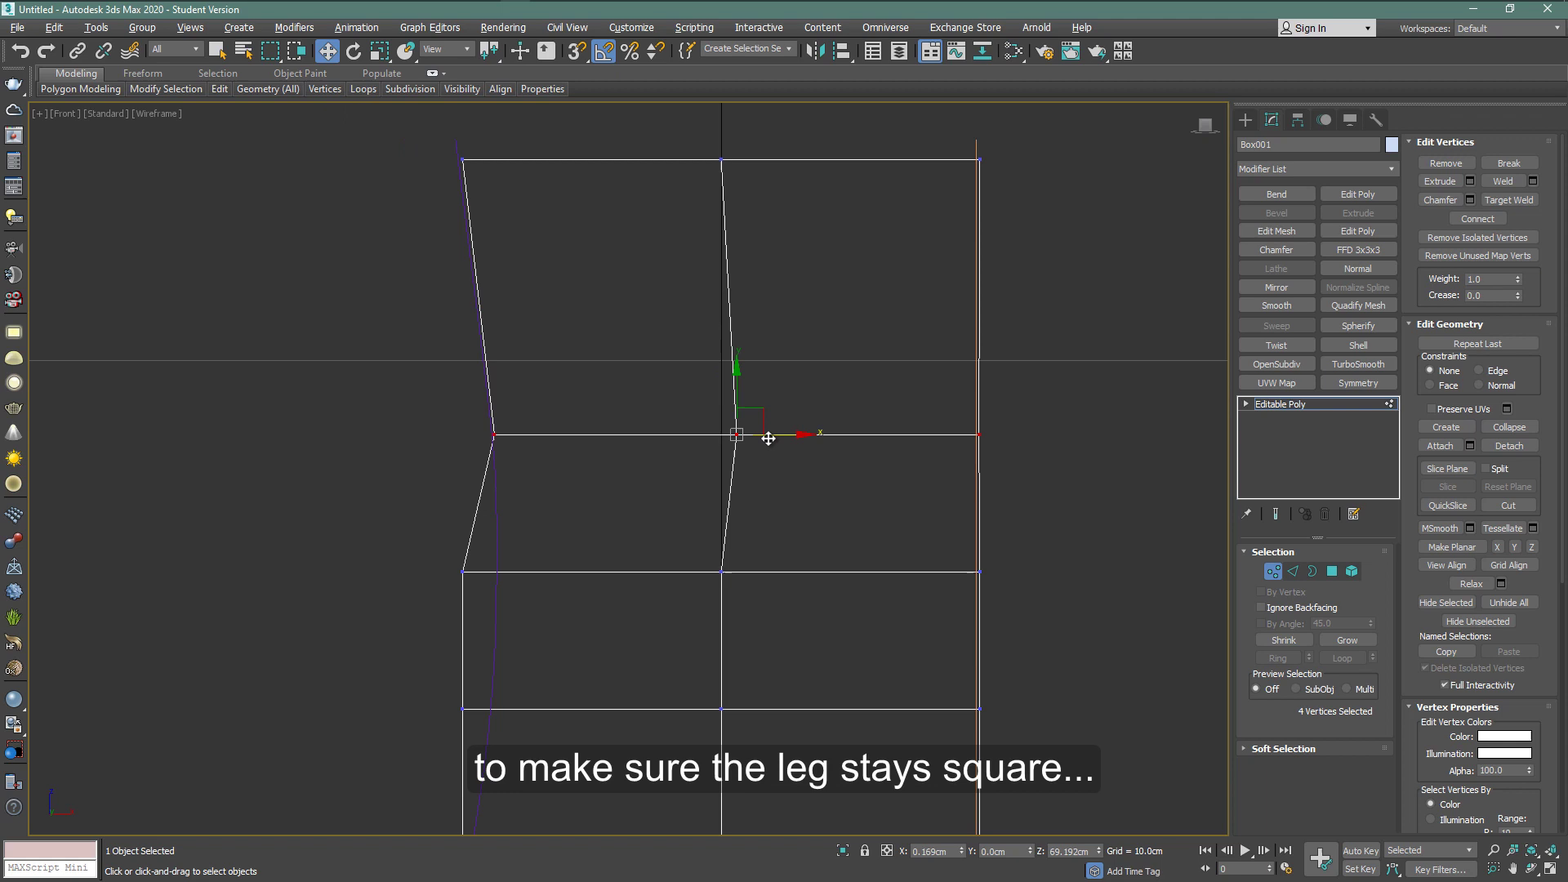
{"action": "left_click_drag", "start_coordinate": [431, 595], "coordinate": [1015, 552]}
{"action": "mouse_move", "coordinate": [761, 572]}
{"action": "left_mouse_down"}
{"action": "mouse_move", "coordinate": [794, 571]}
{"action": "mouse_move", "coordinate": [762, 584]}
{"action": "left_mouse_up"}
{"action": "key", "text": "r"}
{"action": "middle_click_drag", "start_coordinate": [769, 615], "coordinate": [783, 432]}
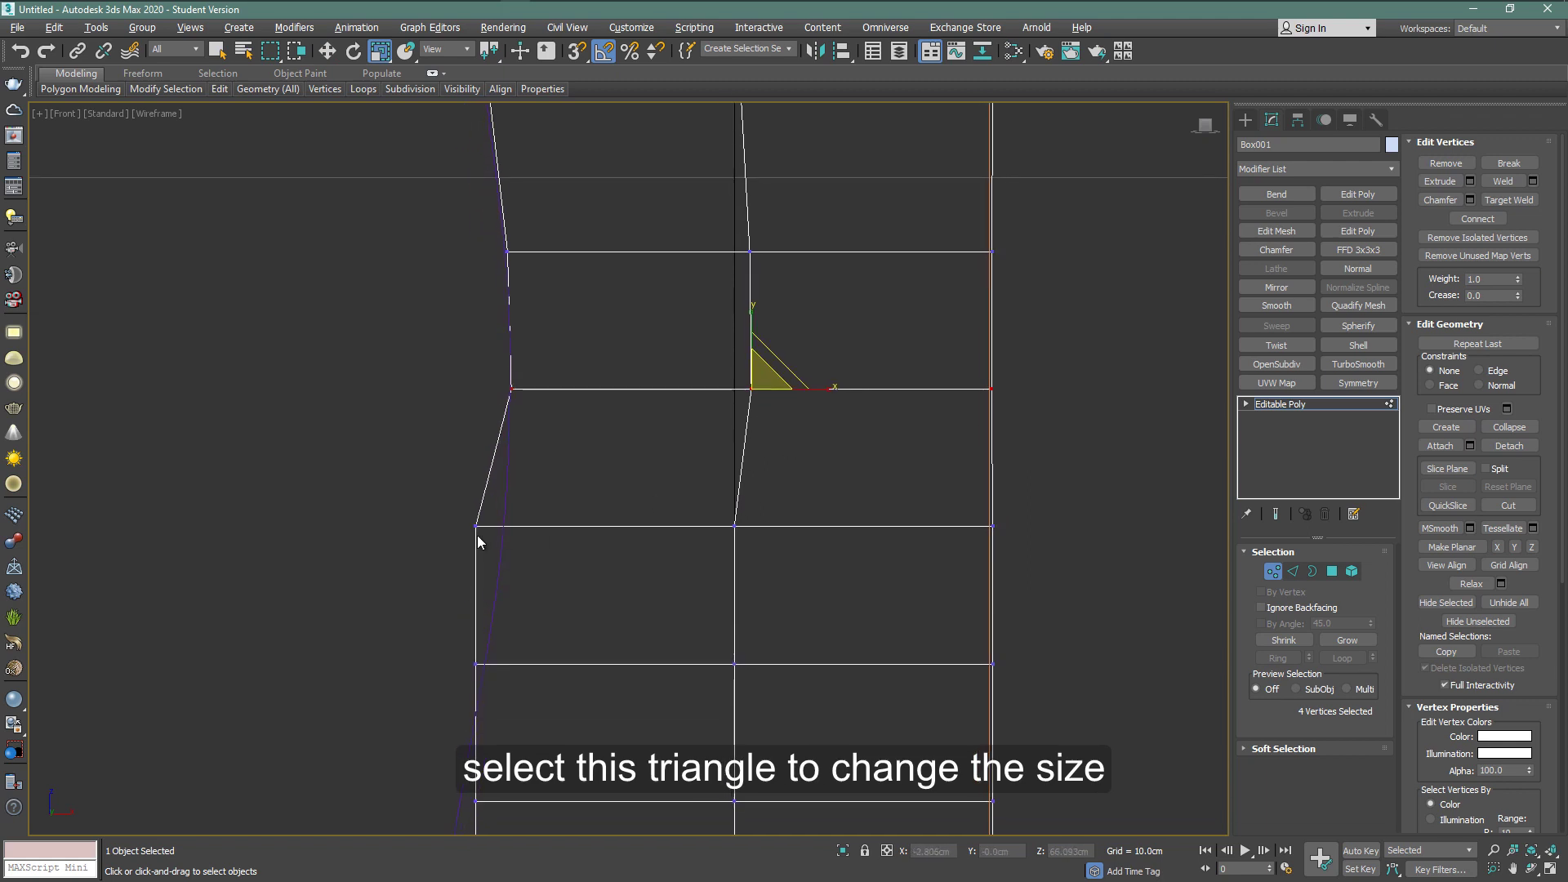
{"action": "left_click_drag", "start_coordinate": [900, 539], "coordinate": [1031, 545]}
{"action": "left_click_drag", "start_coordinate": [743, 516], "coordinate": [784, 526]}
{"action": "key", "text": "w"}
{"action": "middle_click_drag", "start_coordinate": [799, 600], "coordinate": [839, 395]}
Narrow the next row down slightly so it fits between the traced curves
{"action": "left_click_drag", "start_coordinate": [459, 444], "coordinate": [1070, 498]}
{"action": "key", "text": "r"}
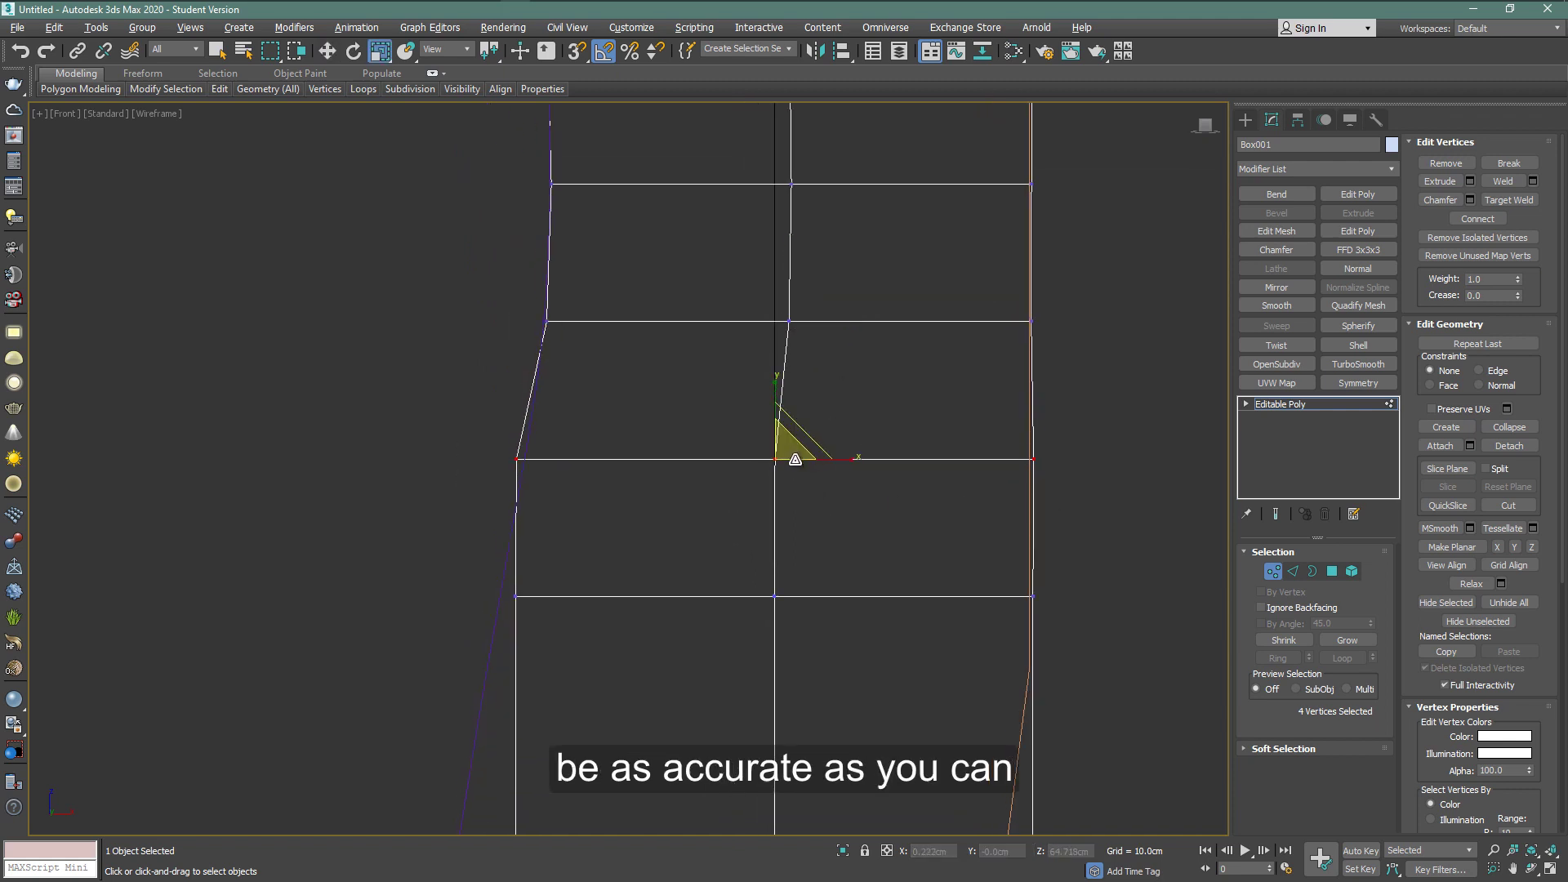
{"action": "left_click_drag", "start_coordinate": [798, 454], "coordinate": [816, 458]}
{"action": "key", "text": "w"}
{"action": "key", "text": "r"}
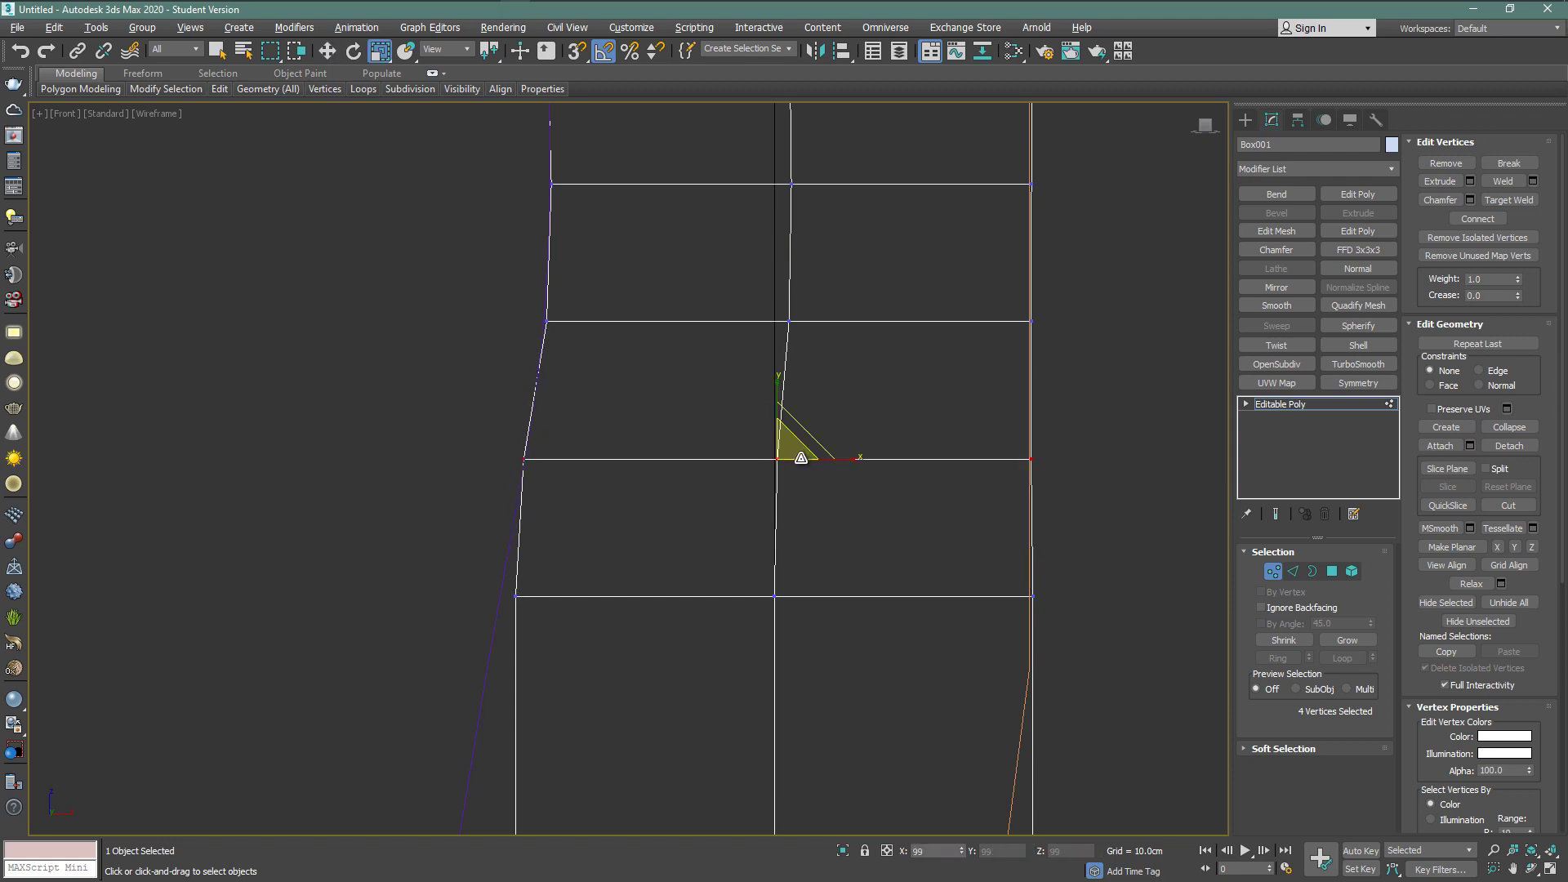
Move the lower vertex rows right and narrow them to follow the curved profile
{"action": "middle_click_drag", "start_coordinate": [746, 525], "coordinate": [770, 390]}
{"action": "left_click_drag", "start_coordinate": [506, 449], "coordinate": [1115, 490]}
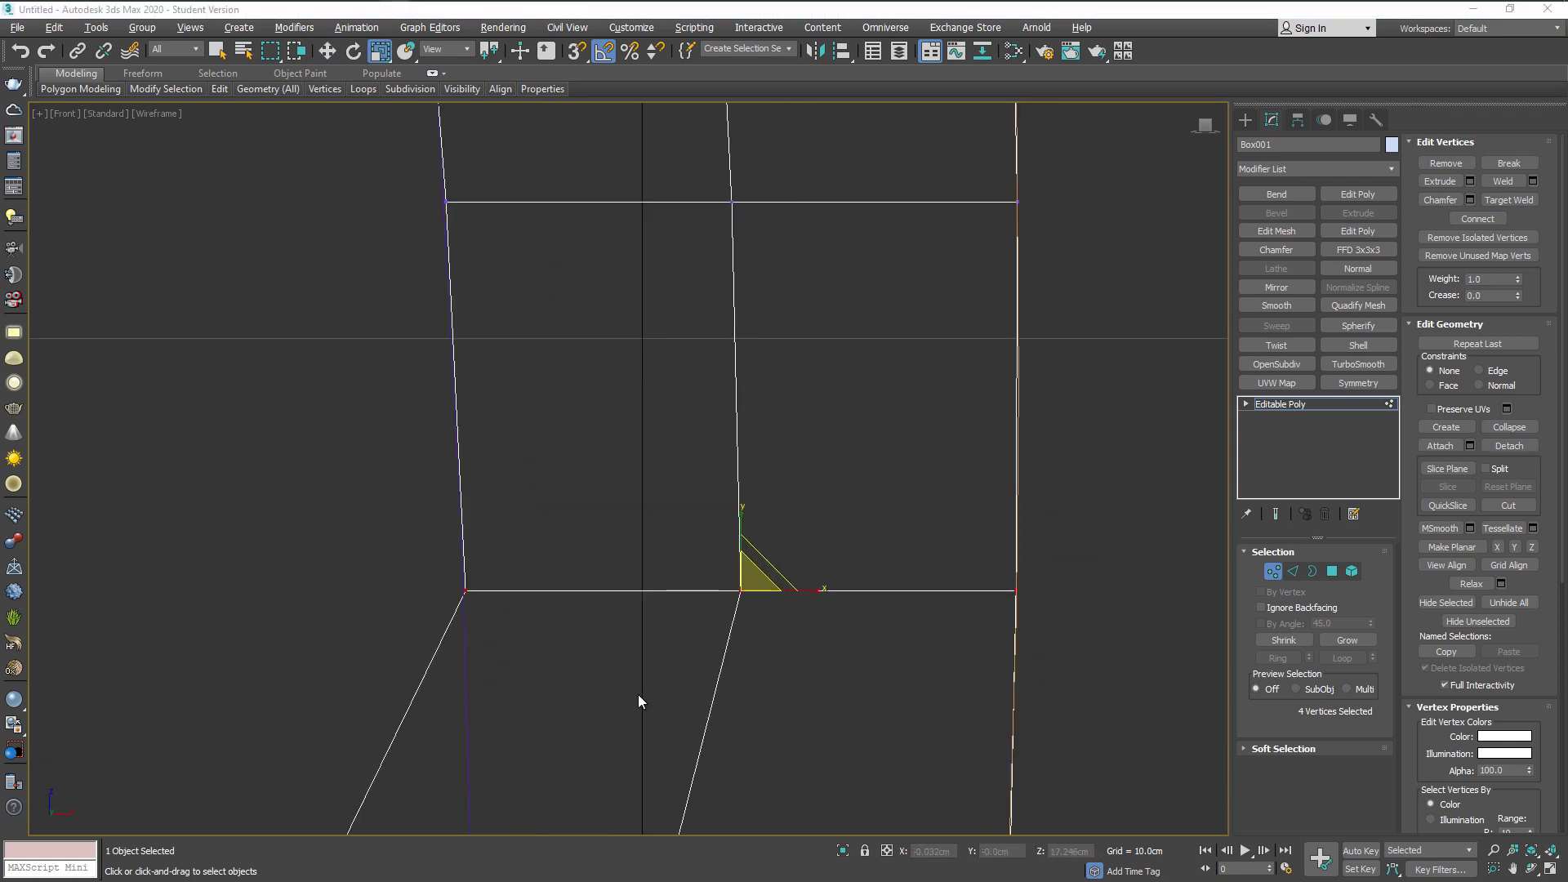
{"action": "middle_click_drag", "start_coordinate": [638, 694], "coordinate": [647, 366]}
{"action": "left_click_drag", "start_coordinate": [255, 639], "coordinate": [1043, 678]}
{"action": "key", "text": "w"}
{"action": "left_click_drag", "start_coordinate": [702, 649], "coordinate": [750, 683]}
{"action": "key", "text": "r"}
{"action": "middle_click_drag", "start_coordinate": [780, 707], "coordinate": [846, 425]}
Shift the middle-lower vertex rows right onto the traced curves
{"action": "middle_click_drag", "start_coordinate": [625, 676], "coordinate": [570, 475]}
{"action": "left_click_drag", "start_coordinate": [253, 514], "coordinate": [1086, 600]}
{"action": "key", "text": "w"}
{"action": "left_click_drag", "start_coordinate": [686, 553], "coordinate": [785, 553]}
{"action": "key", "text": "r"}
{"action": "key", "text": "w"}
{"action": "middle_click_drag", "start_coordinate": [778, 663], "coordinate": [811, 249]}
{"action": "left_click_drag", "start_coordinate": [315, 500], "coordinate": [1141, 574]}
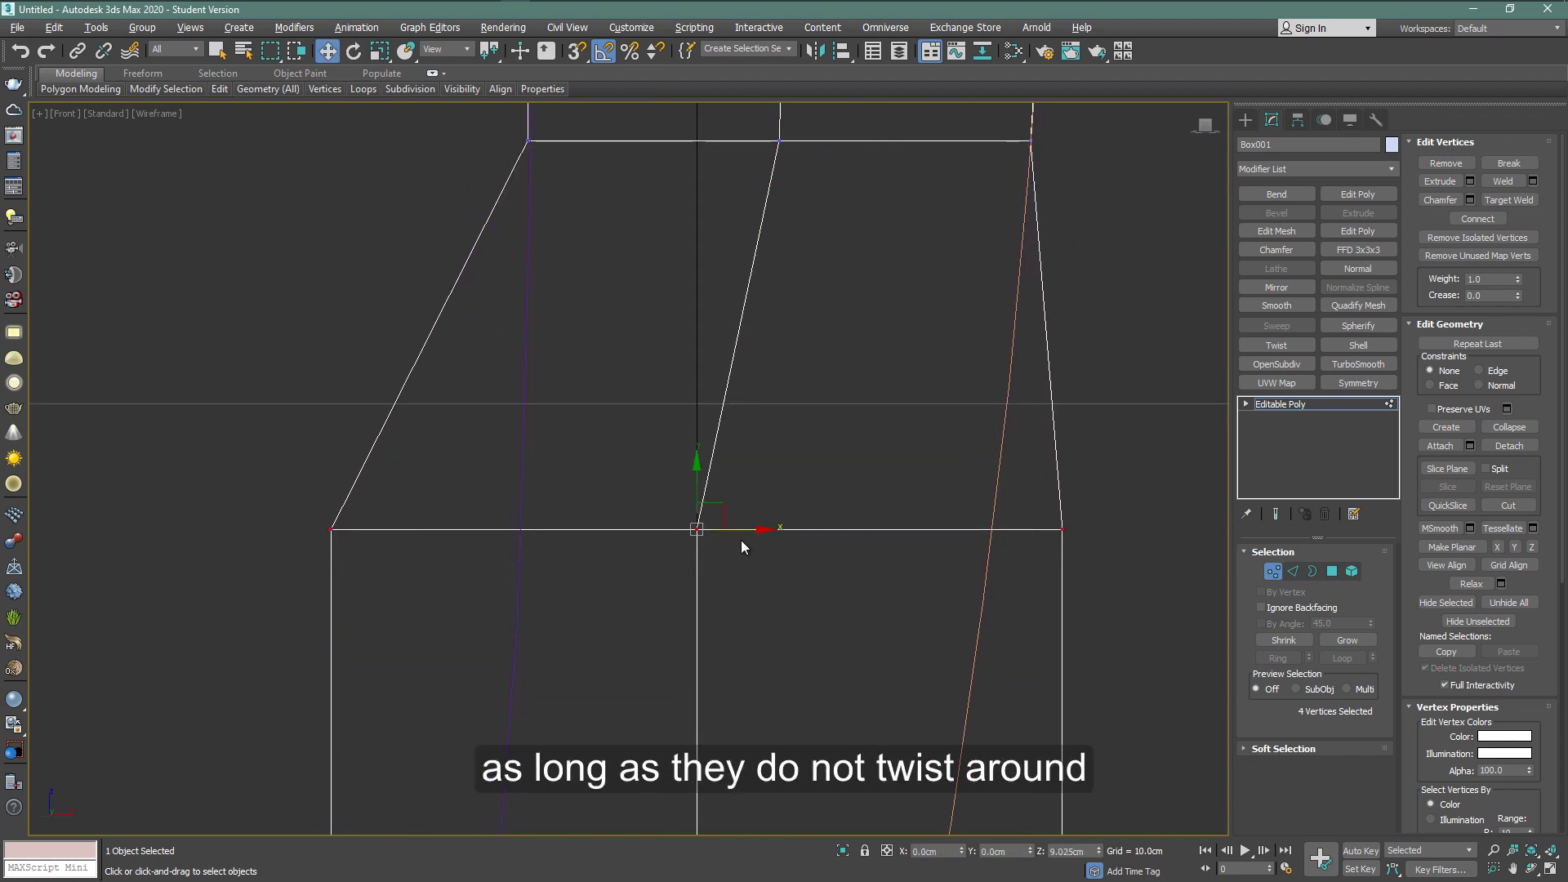
{"action": "left_click_drag", "start_coordinate": [749, 532], "coordinate": [790, 530]}
Nudge that row right, then shift the next row down along the curves
{"action": "key", "text": "r"}
{"action": "key", "text": "w"}
{"action": "key", "text": "r"}
{"action": "key", "text": "w"}
{"action": "middle_click_drag", "start_coordinate": [790, 530], "coordinate": [829, 230]}
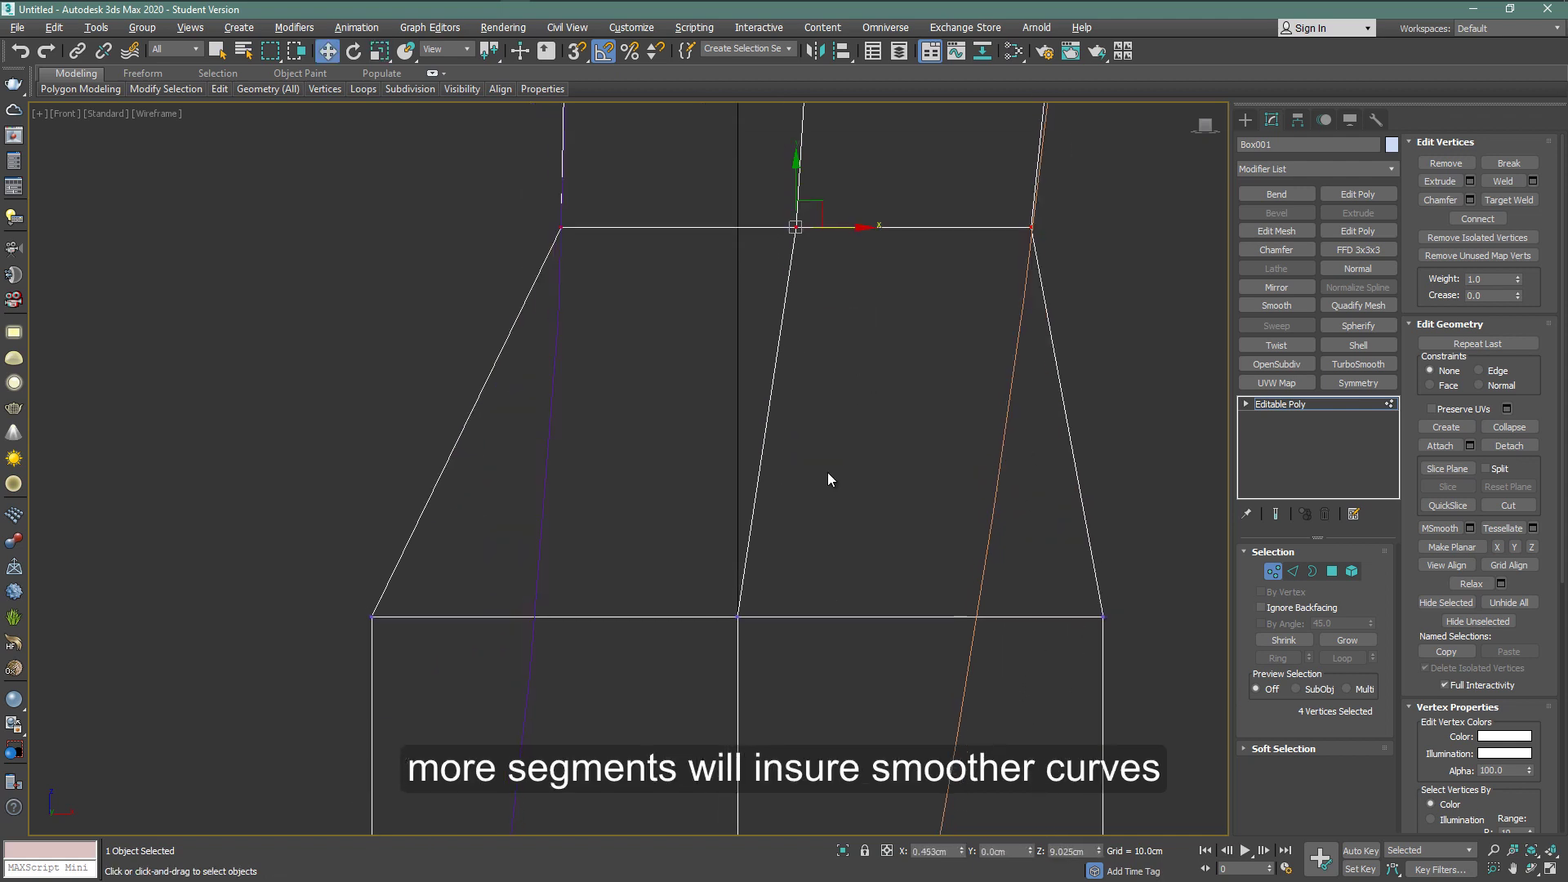
{"action": "middle_click_drag", "start_coordinate": [827, 474], "coordinate": [798, 344]}
{"action": "left_click_drag", "start_coordinate": [326, 475], "coordinate": [770, 490]}
{"action": "key", "text": "r"}
{"action": "key", "text": "w"}
{"action": "middle_click_drag", "start_coordinate": [756, 544], "coordinate": [740, 191]}
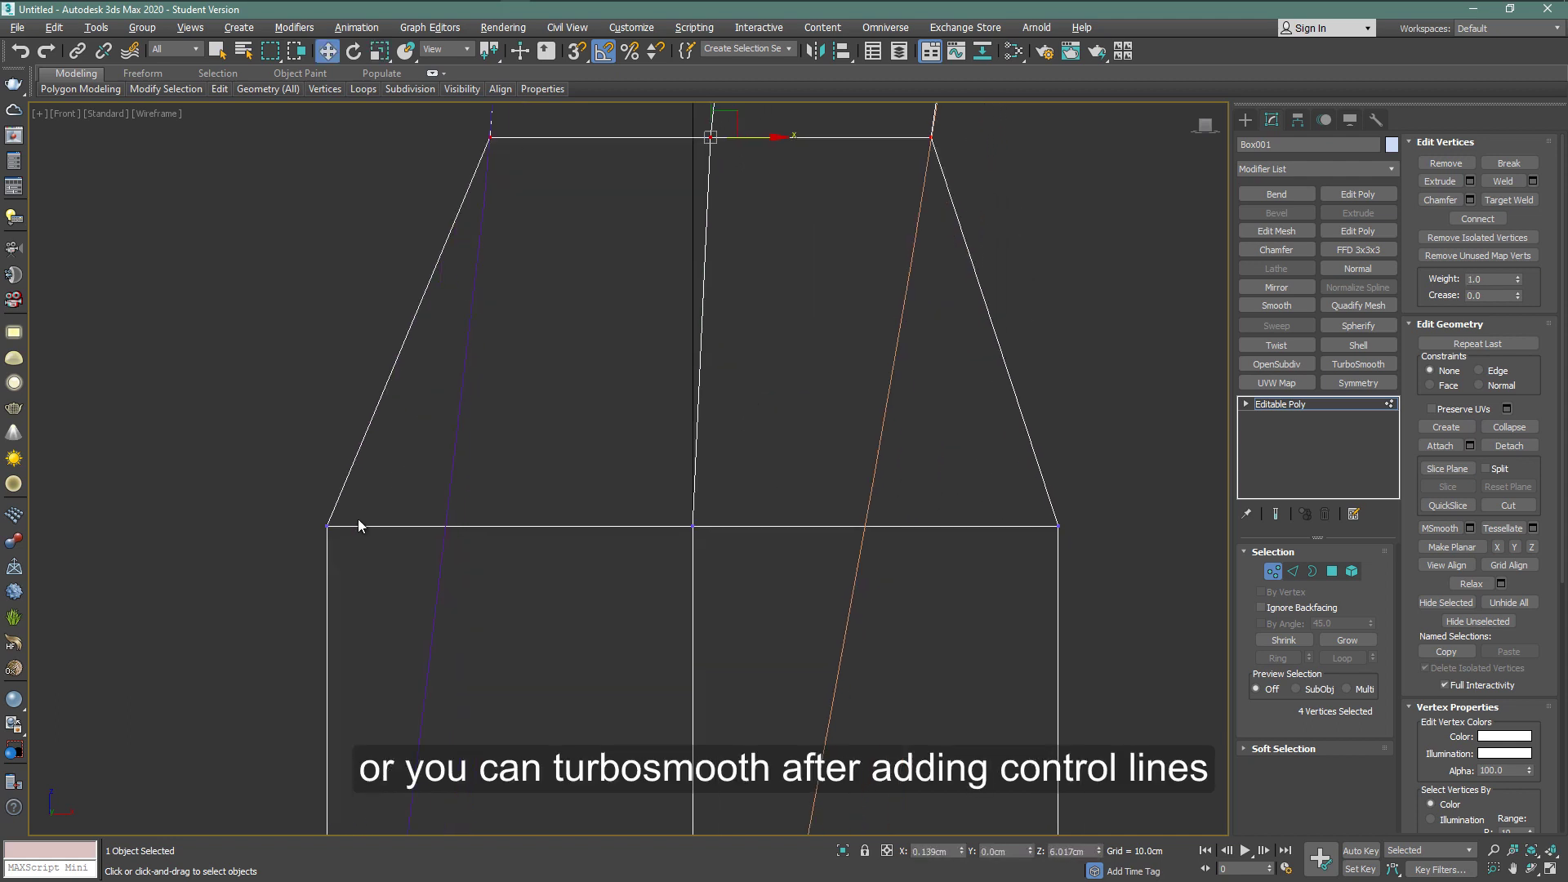
Narrow the next row and shift the bottom row left onto the curves
{"action": "left_click_drag", "start_coordinate": [306, 508], "coordinate": [1081, 559]}
{"action": "key", "text": "r"}
{"action": "left_click_drag", "start_coordinate": [666, 529], "coordinate": [661, 584]}
{"action": "key", "text": "w"}
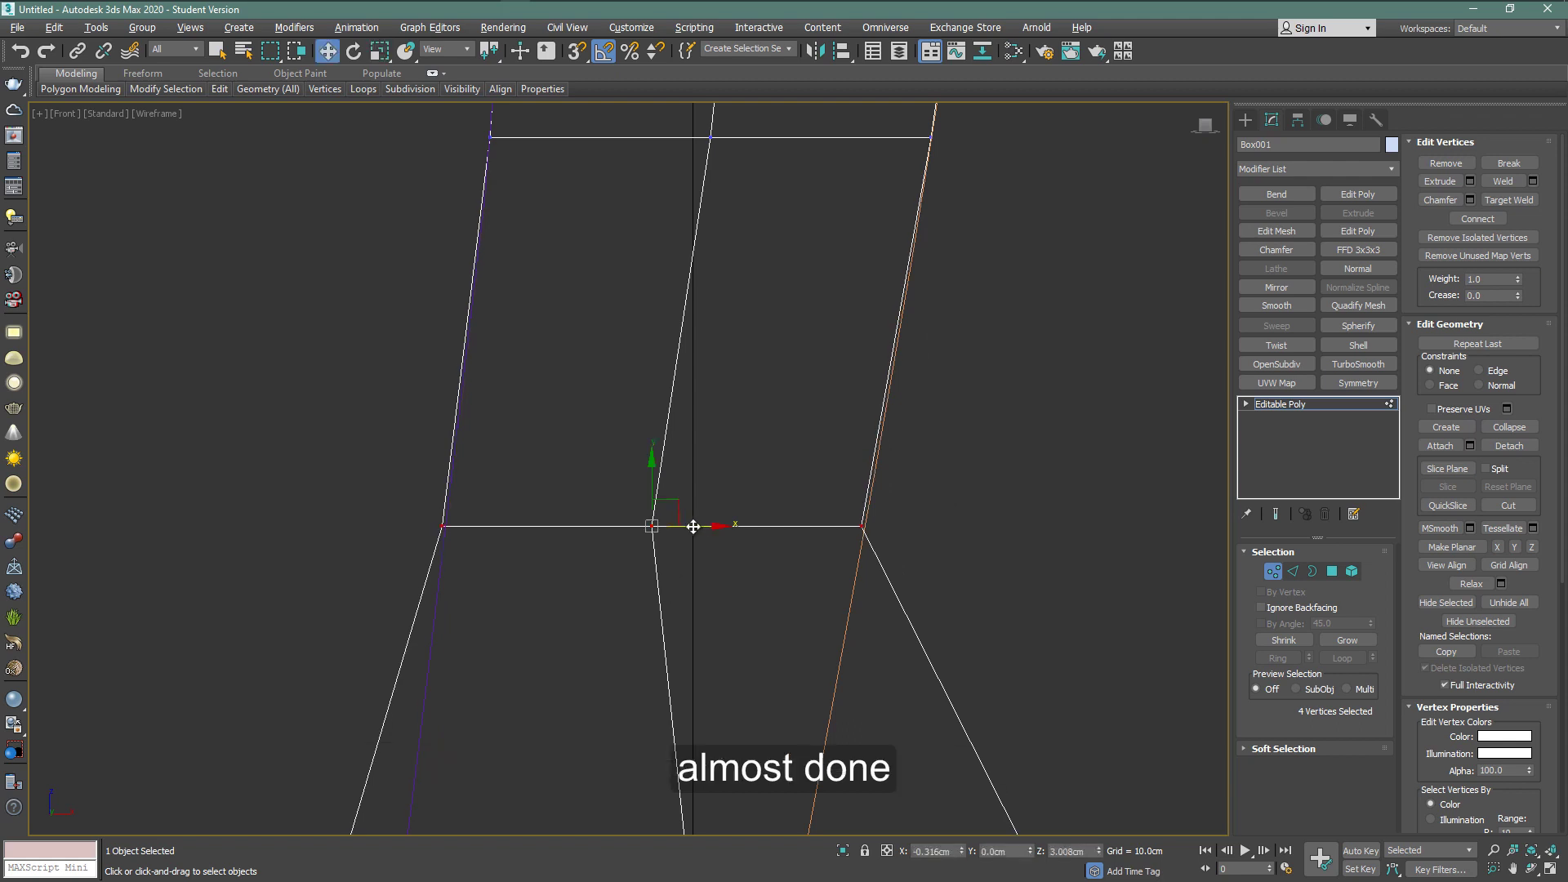
{"action": "middle_click_drag", "start_coordinate": [748, 797], "coordinate": [774, 573]}
{"action": "left_click_drag", "start_coordinate": [335, 665], "coordinate": [1124, 731]}
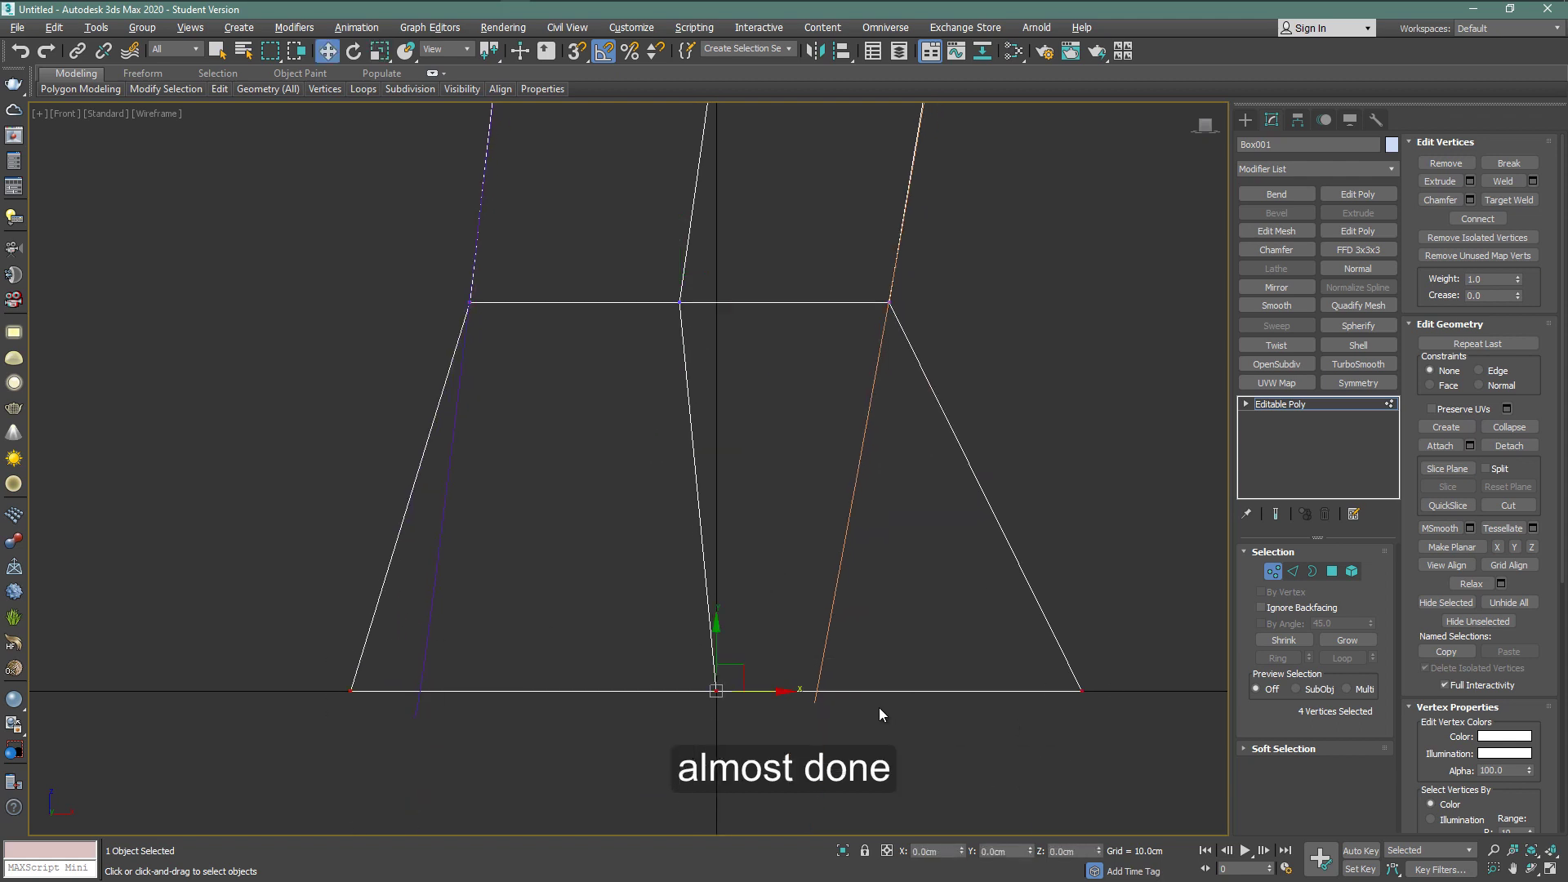
{"action": "left_click_drag", "start_coordinate": [753, 694], "coordinate": [620, 761]}
{"action": "key", "text": "r"}
{"action": "key", "text": "w"}
{"action": "left_click_drag", "start_coordinate": [665, 692], "coordinate": [661, 691]}
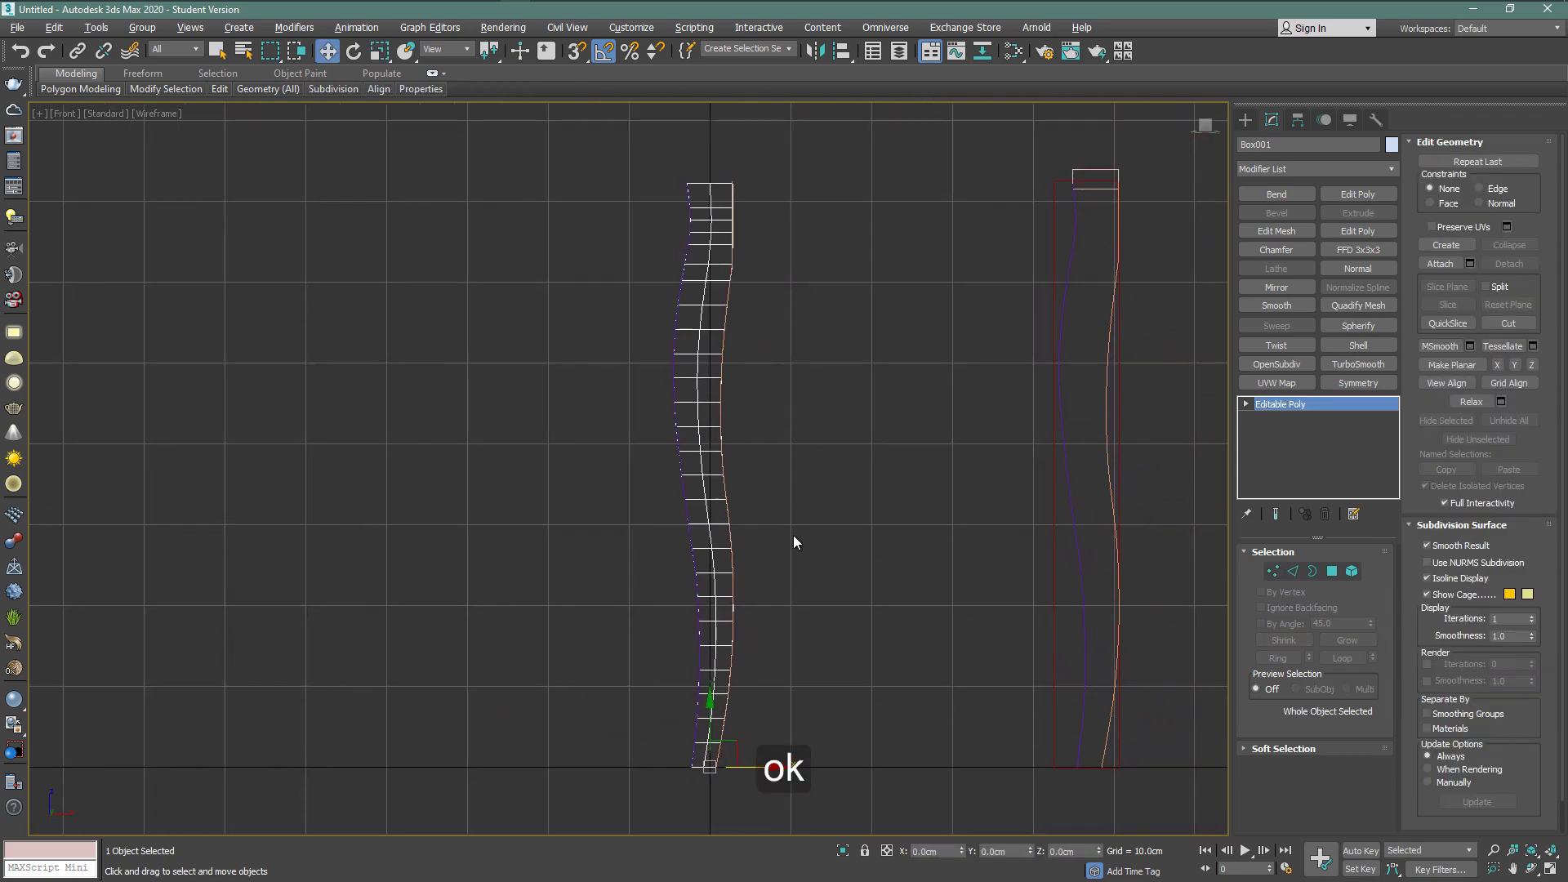
Inspect the leg in a maximized Top view, restore four viewports, and rotate the leg back
{"action": "key", "text": "alt+w"}
{"action": "left_click", "coordinate": [222, 310]}
{"action": "key", "text": "alt+w"}
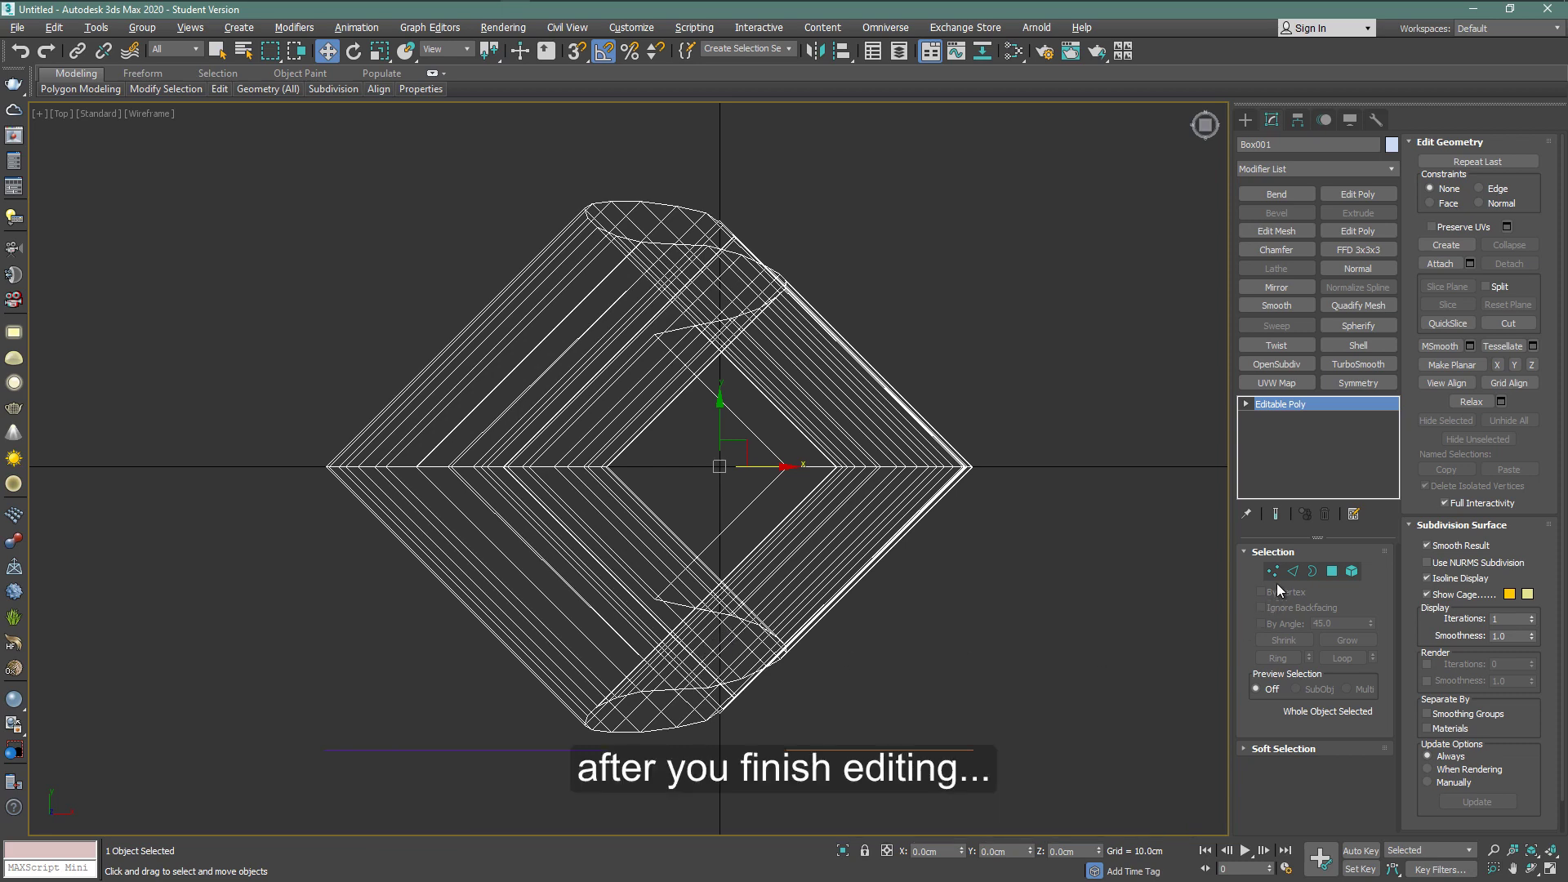
{"action": "key", "text": "alt+w"}
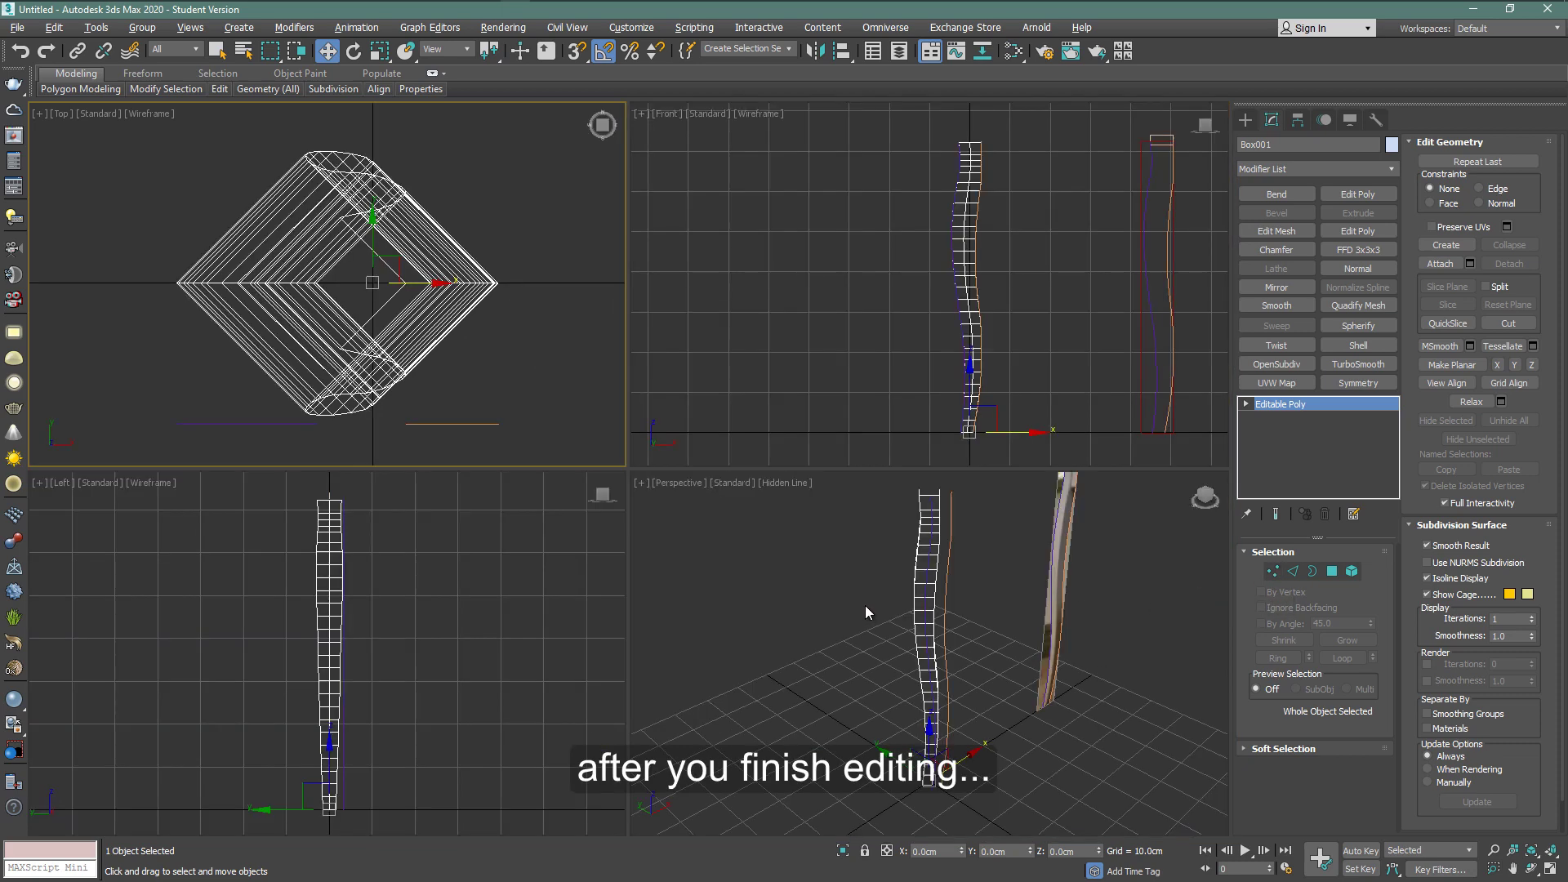
{"action": "left_click", "coordinate": [360, 48]}
{"action": "left_click_drag", "start_coordinate": [432, 281], "coordinate": [448, 241]}
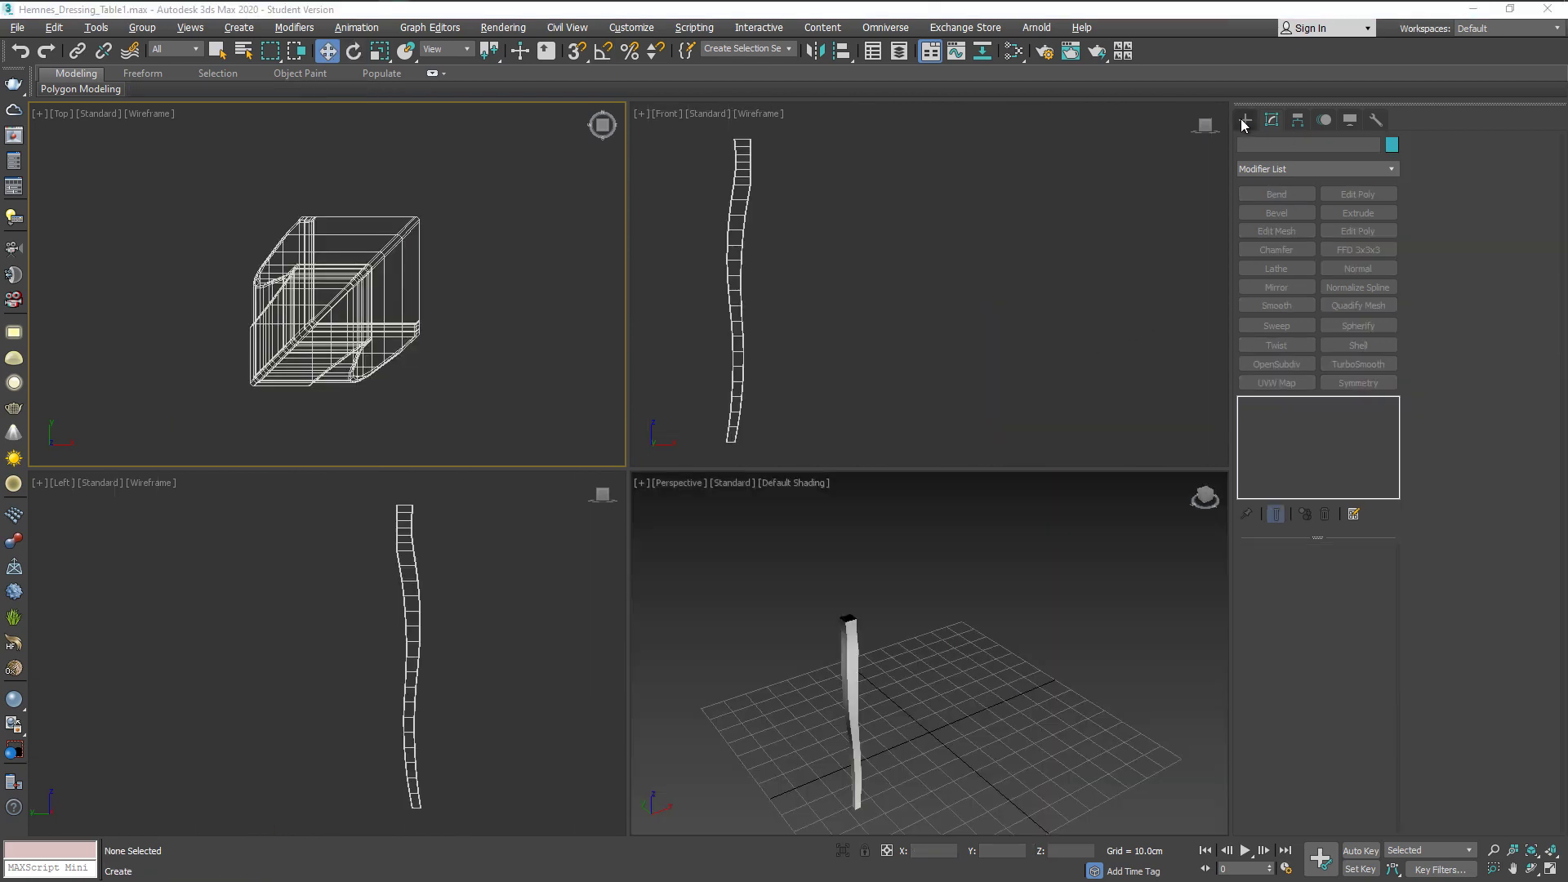
Draw an 8.4 × 8.4 cm rectangle at the leg's base as an overhang guide and position it
{"action": "left_click", "coordinate": [1245, 120]}
{"action": "left_click", "coordinate": [1355, 231]}
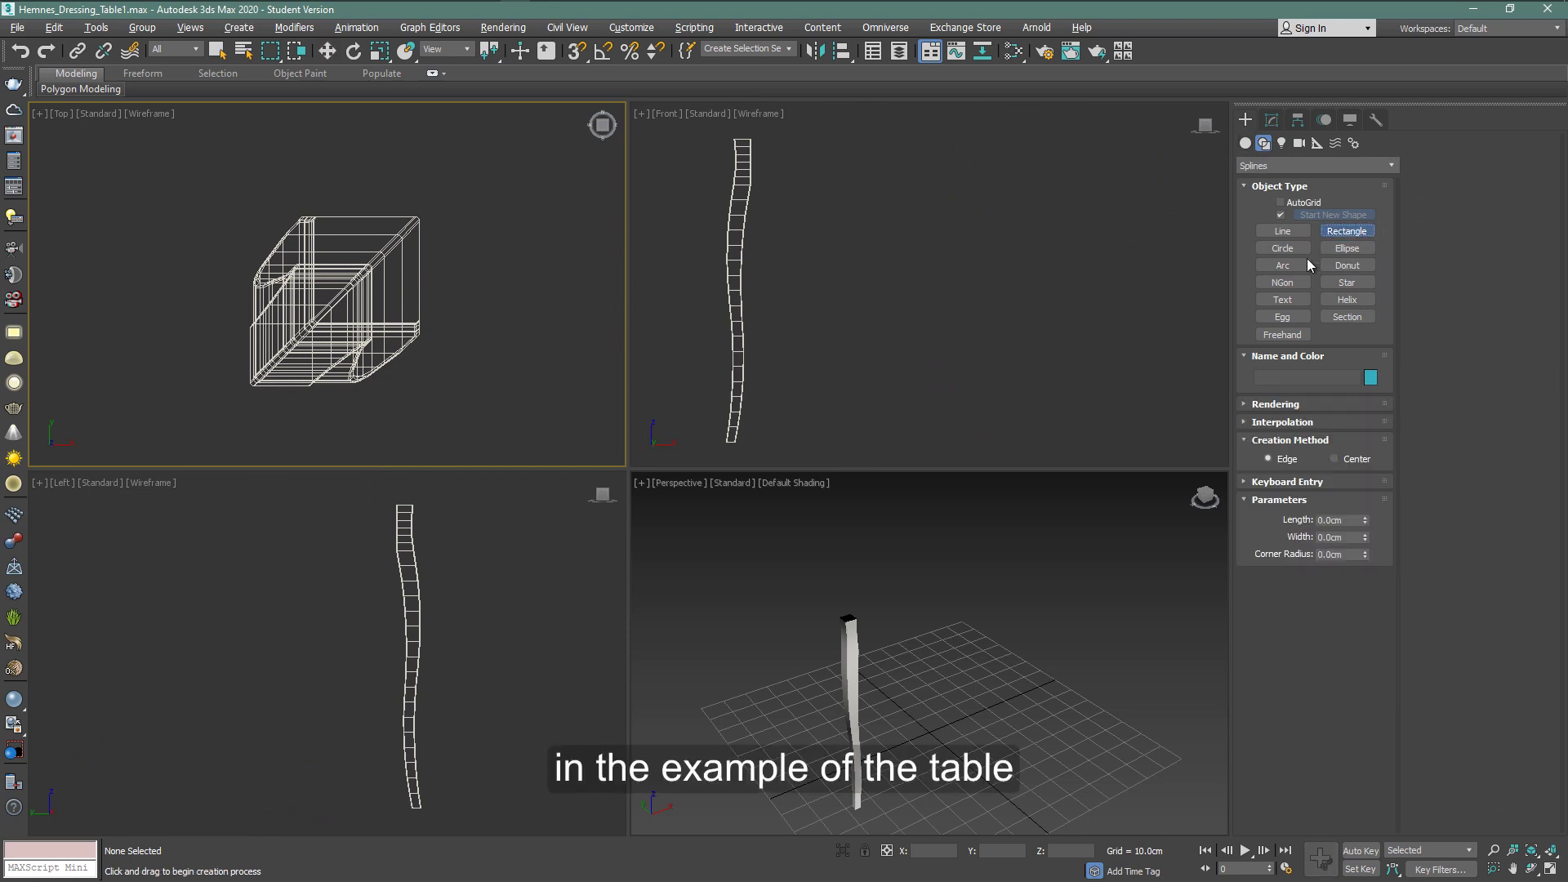
{"action": "left_click_drag", "start_coordinate": [203, 210], "coordinate": [421, 445]}
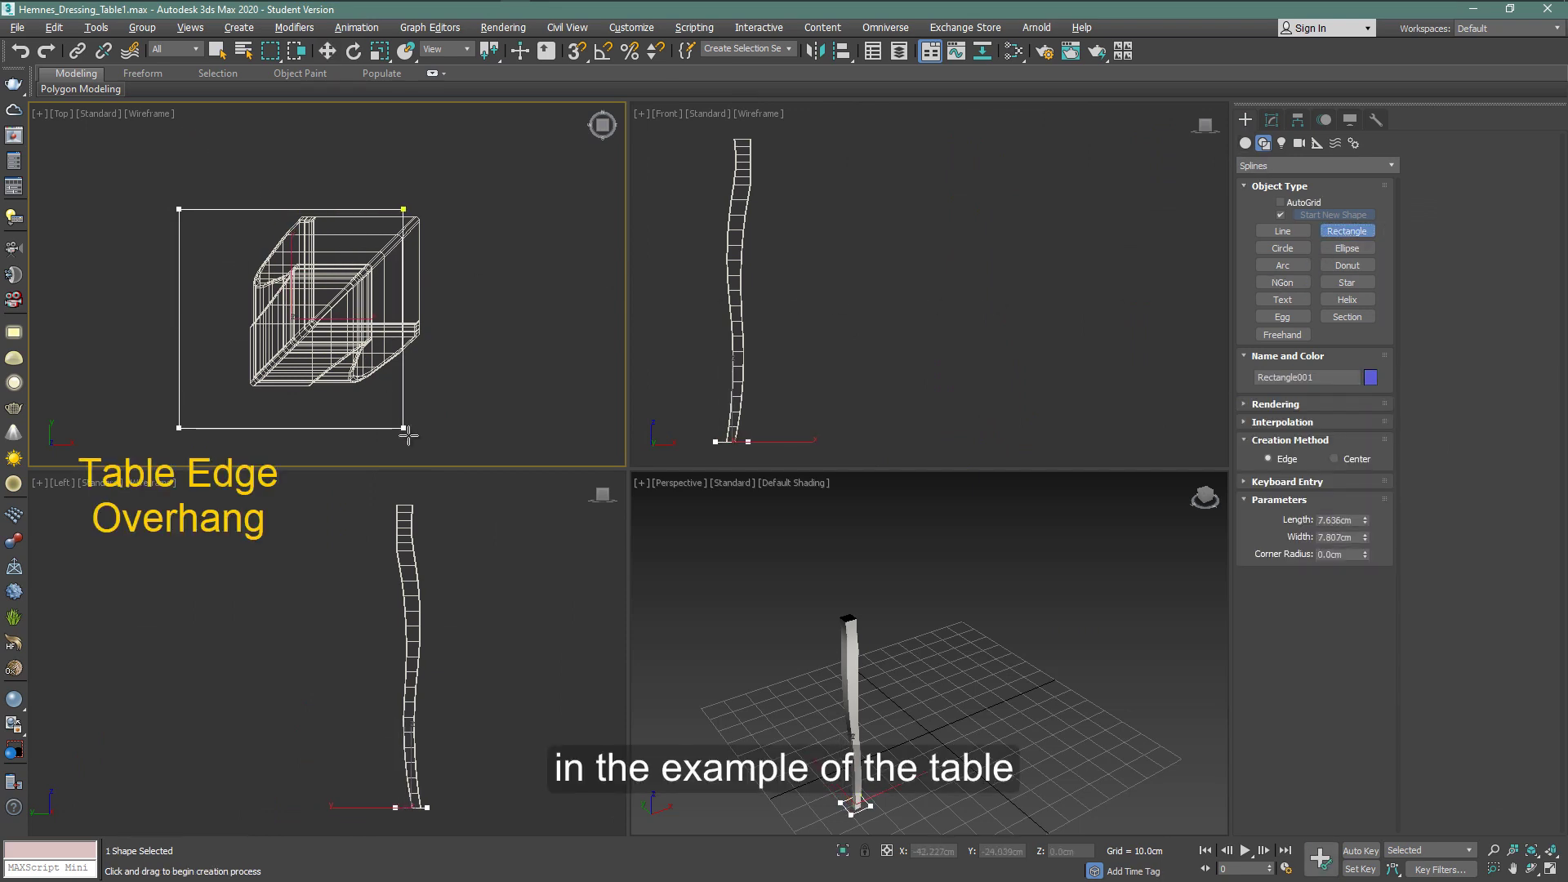
{"action": "left_click", "coordinate": [1357, 520]}
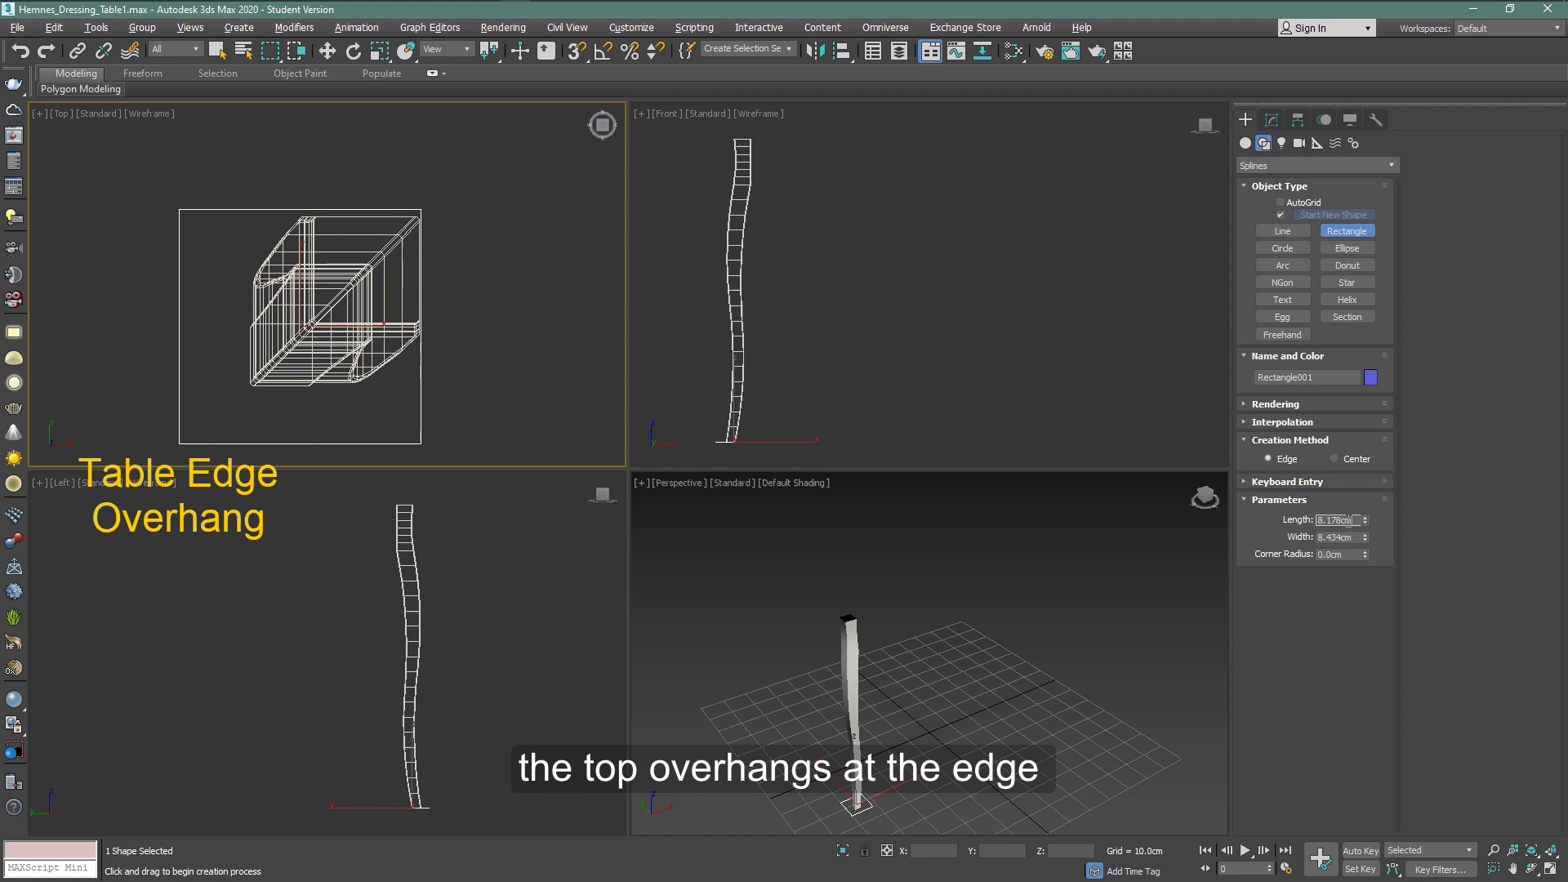
{"action": "type", "text": "8."}
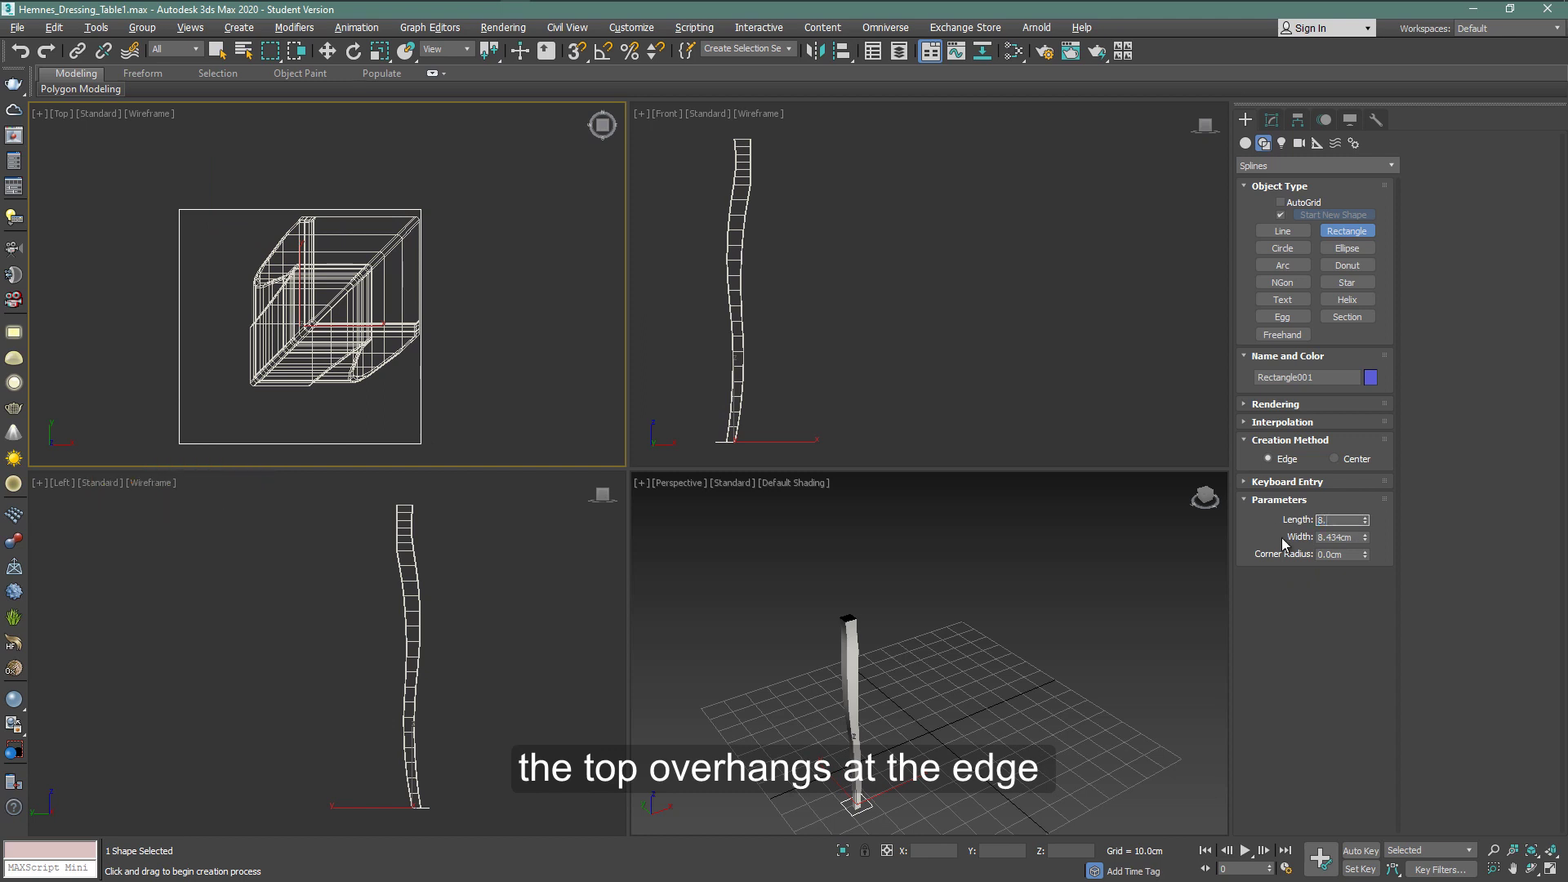
{"action": "type", "text": "4"}
{"action": "key", "text": "Tab"}
{"action": "type", "text": "8."}
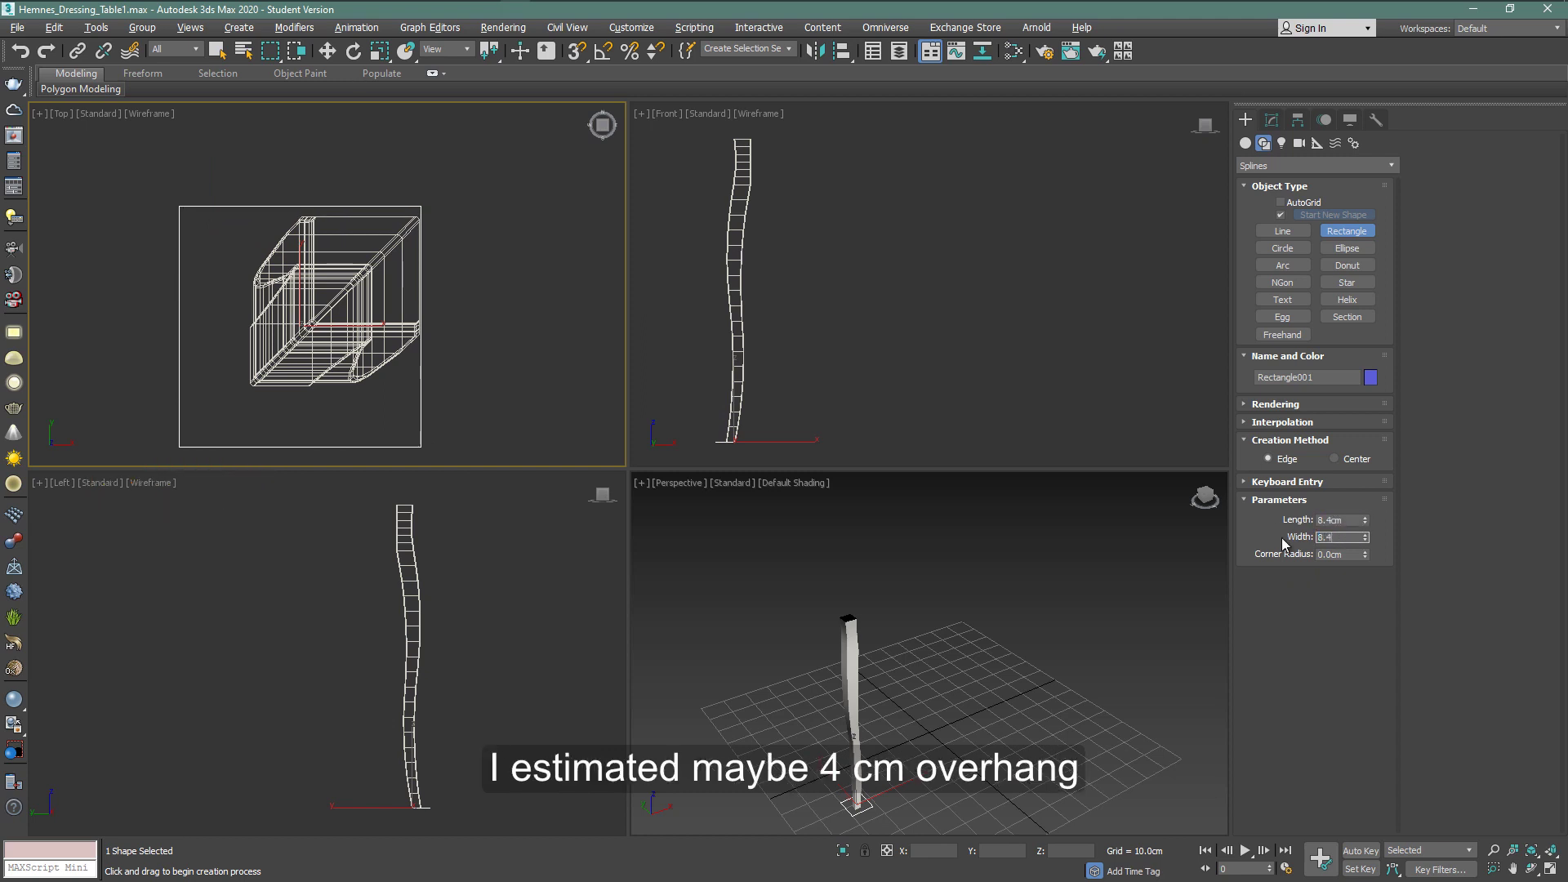
{"action": "type", "text": "4"}
{"action": "key", "text": "Return"}
{"action": "left_click", "coordinate": [327, 51]}
{"action": "mouse_move", "coordinate": [325, 299]}
{"action": "left_mouse_down"}
{"action": "mouse_move", "coordinate": [330, 278]}
{"action": "mouse_move", "coordinate": [325, 311]}
{"action": "left_mouse_up"}
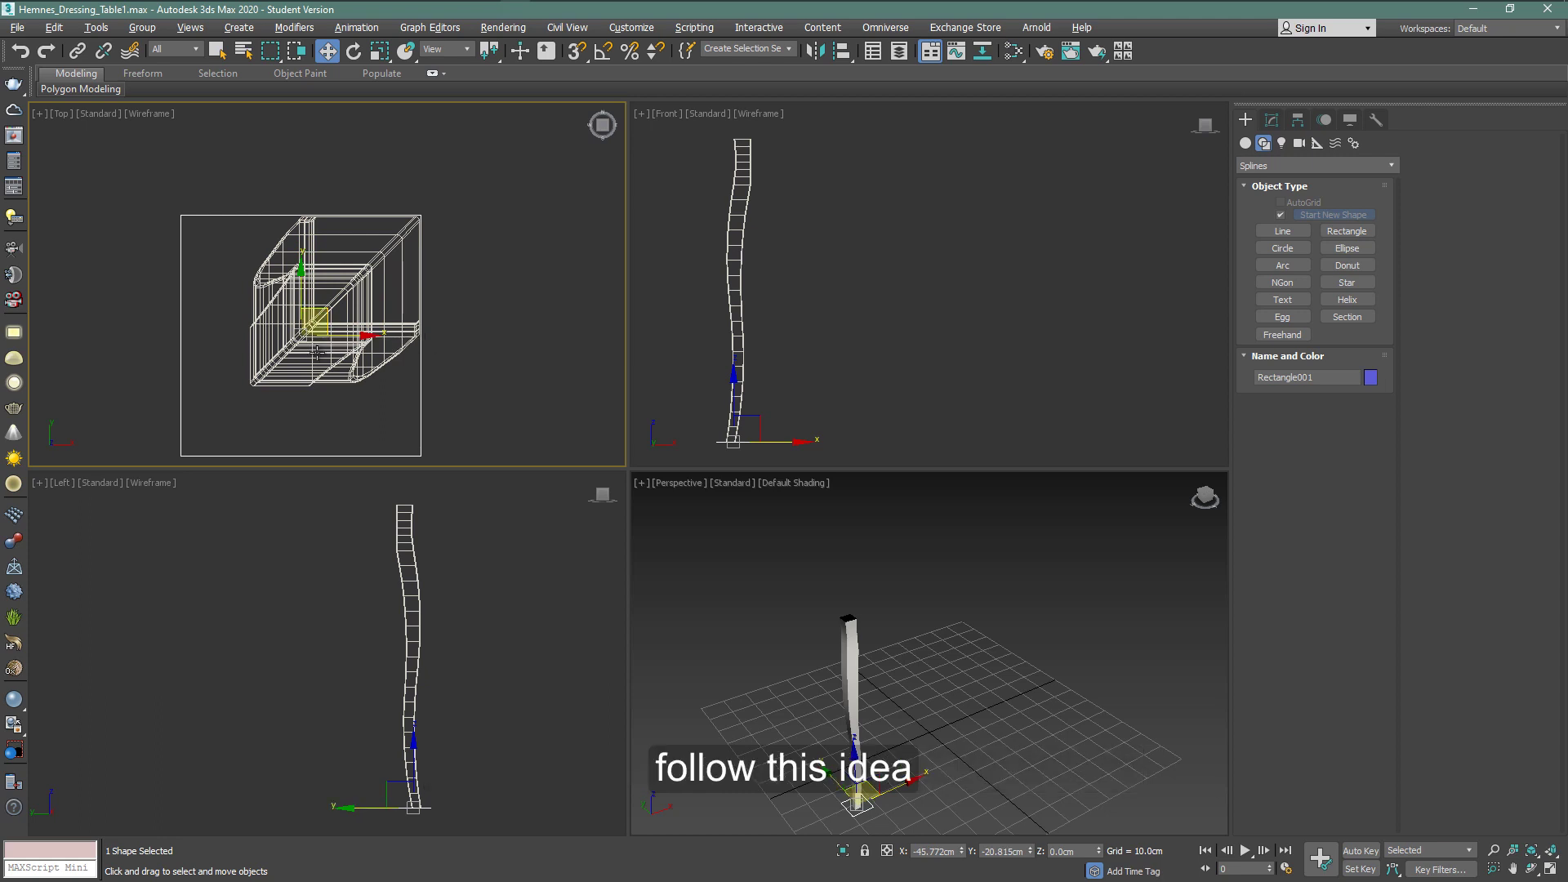
Create a 50 × 100 × 1.4 cm tabletop box using Keyboard Entry
{"action": "scroll", "coordinate": [320, 338], "scroll_direction": "down", "scroll_amount": 5}
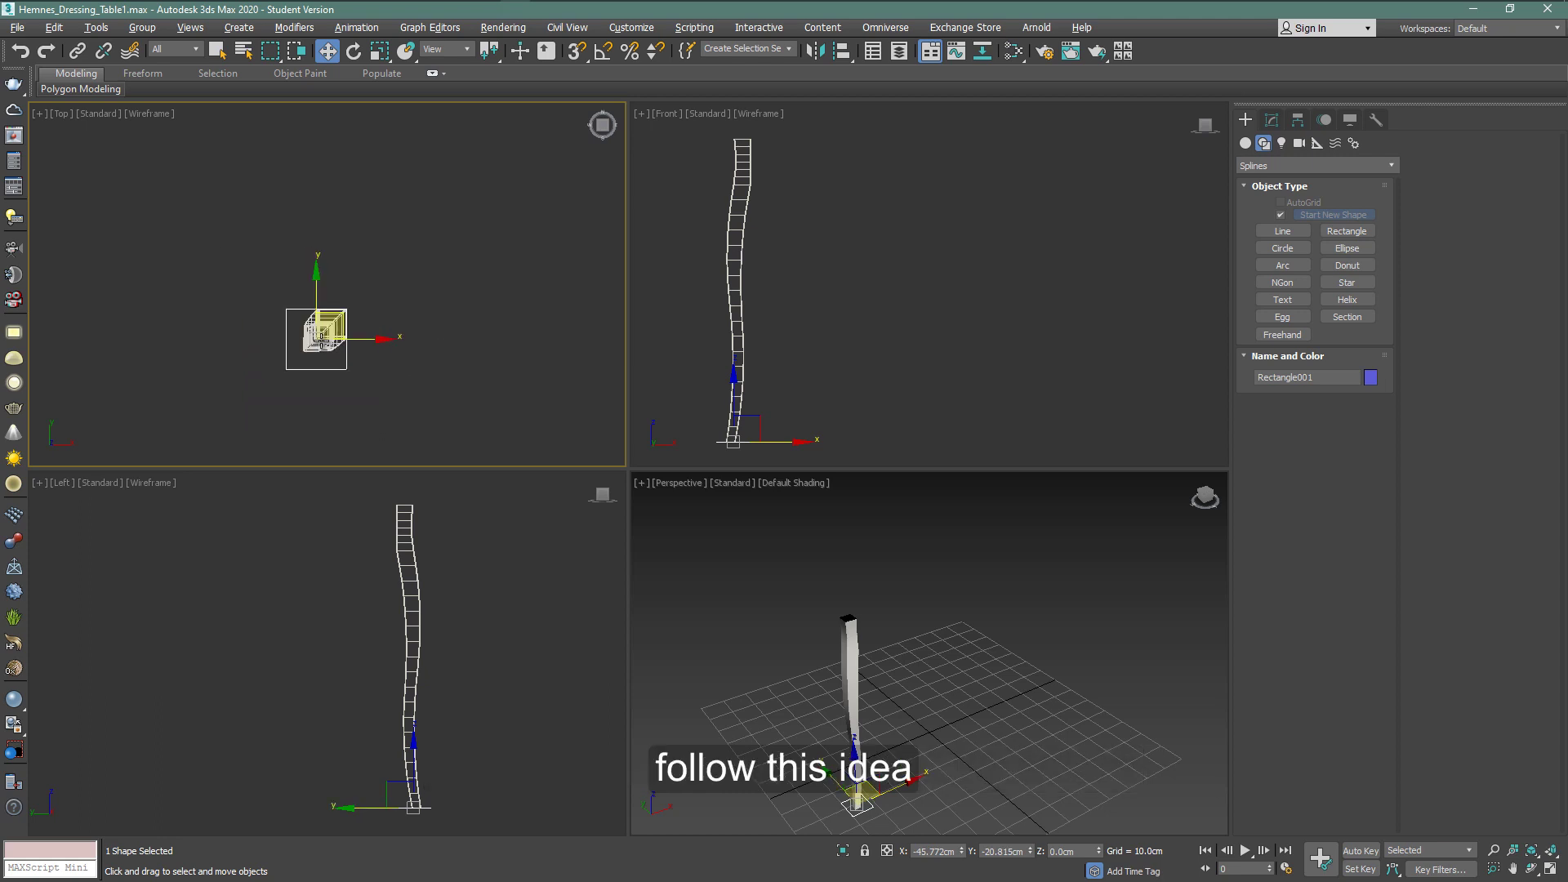
{"action": "scroll", "coordinate": [320, 339], "scroll_direction": "down", "scroll_amount": 5}
{"action": "middle_click_drag", "start_coordinate": [403, 304], "coordinate": [300, 336]}
{"action": "left_click", "coordinate": [353, 305]}
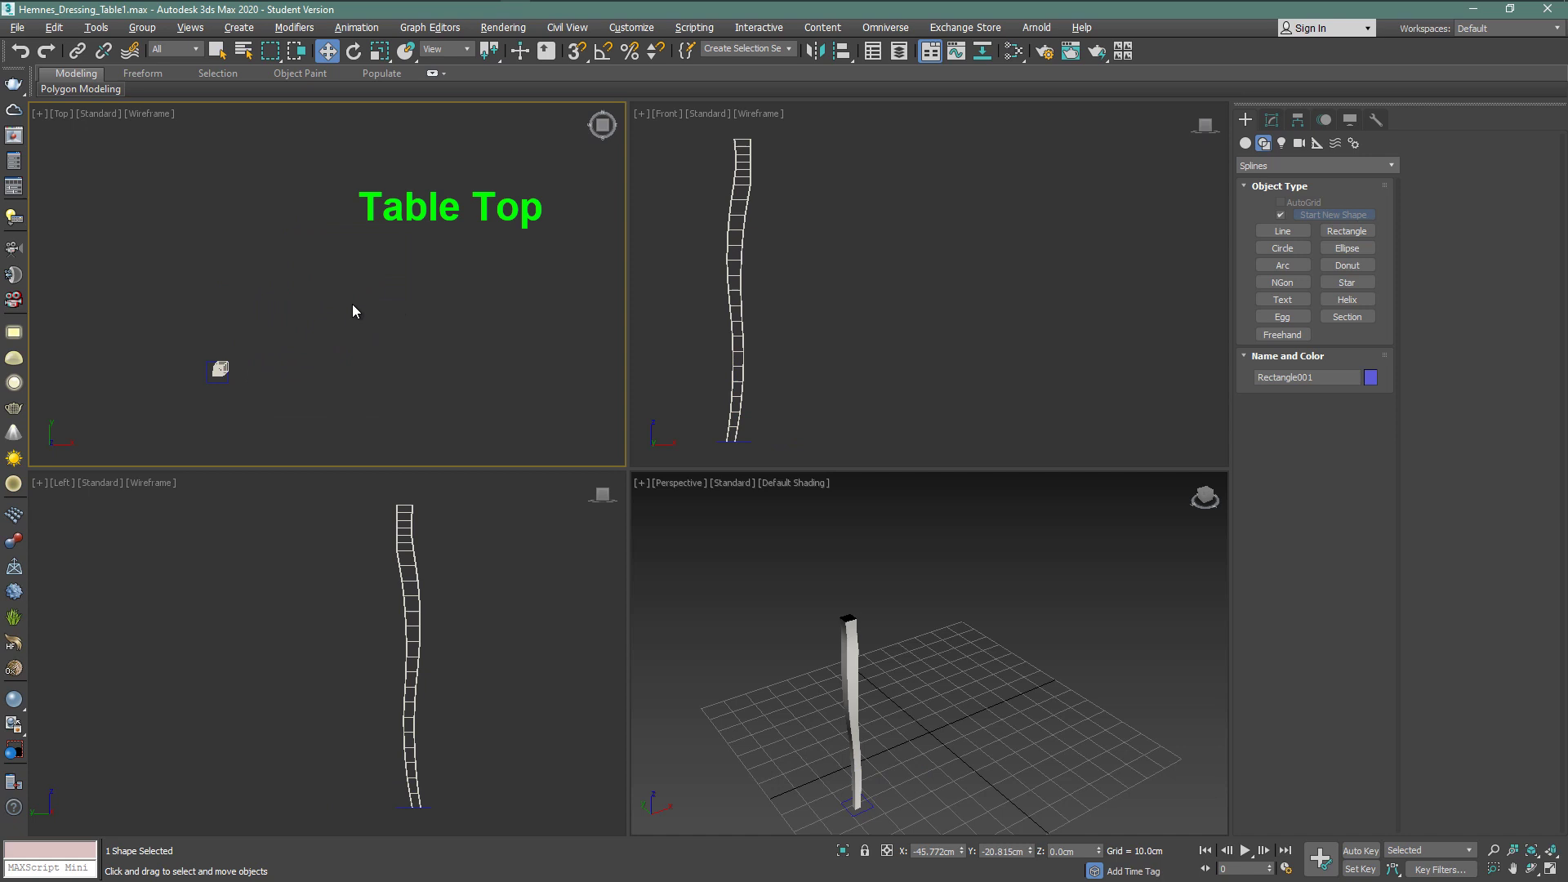
{"action": "left_click", "coordinate": [1244, 143]}
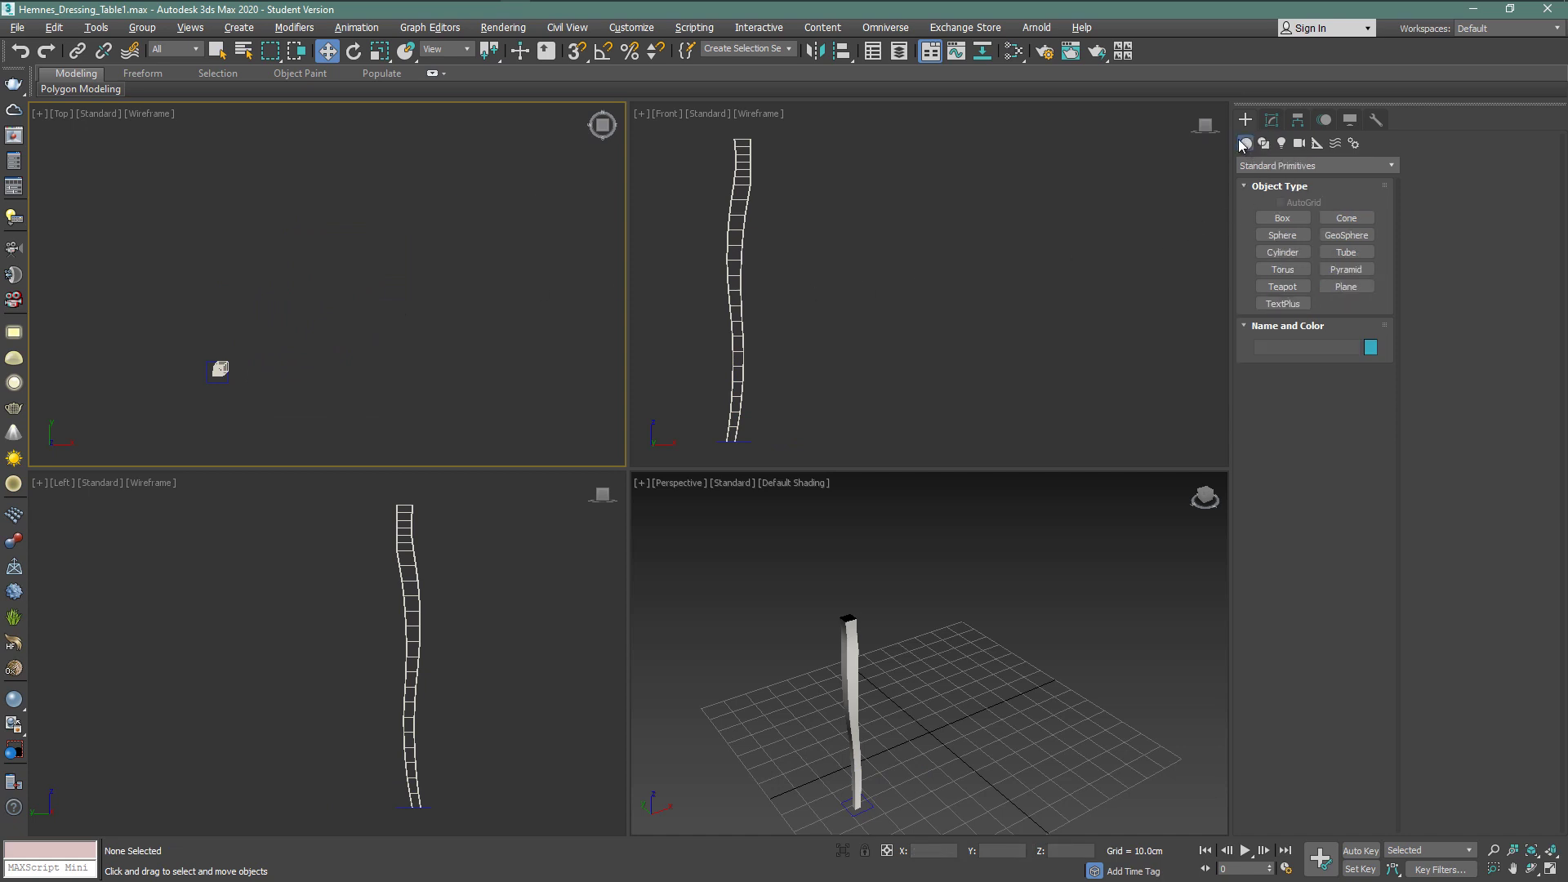
{"action": "left_click", "coordinate": [1268, 221]}
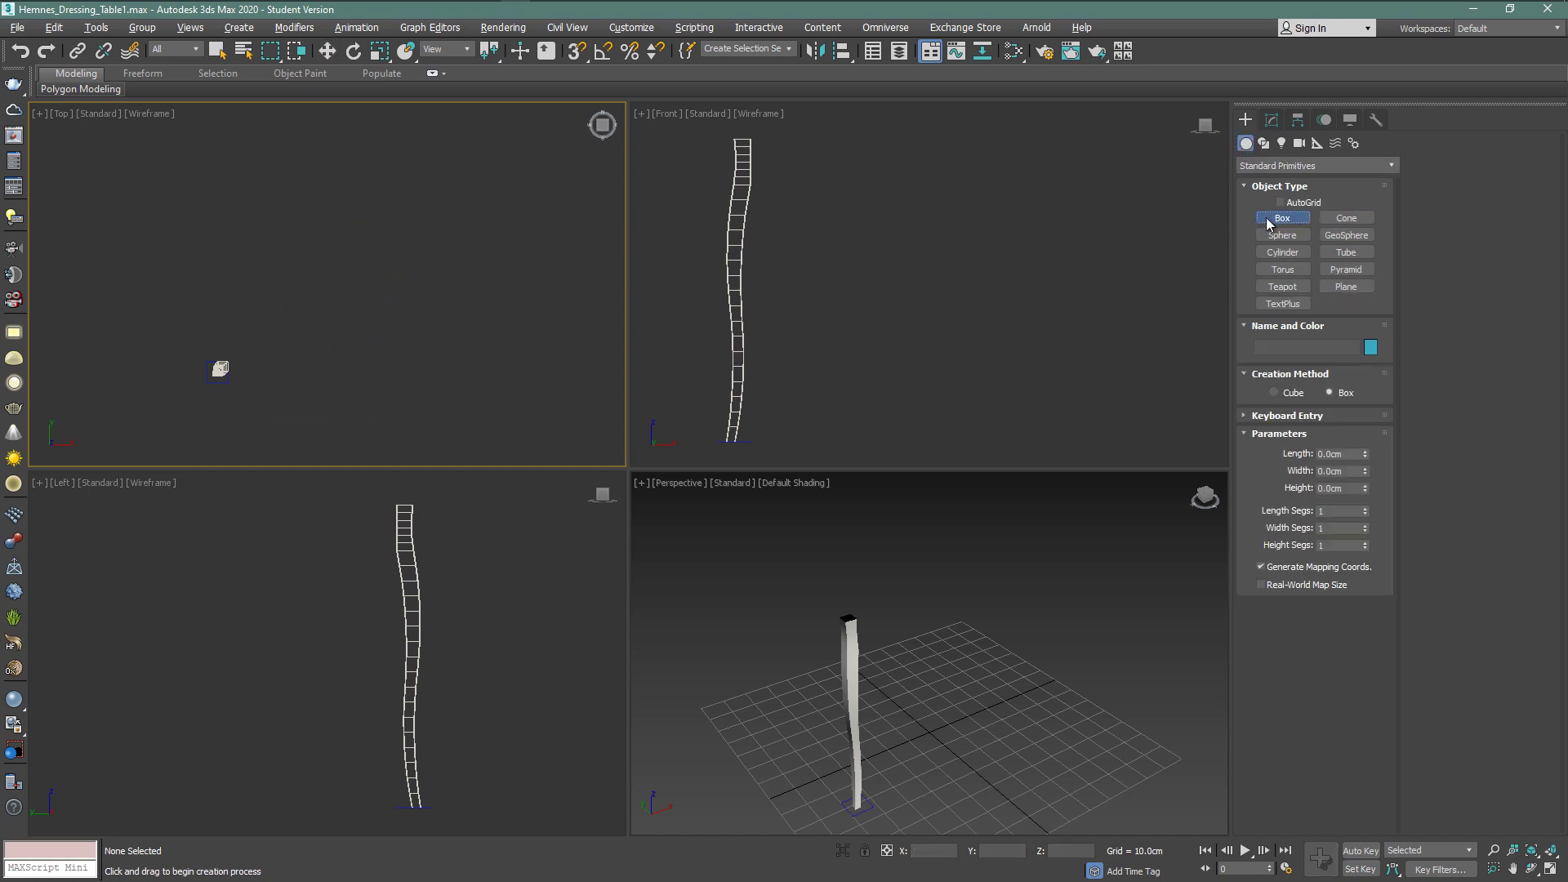
{"action": "left_click", "coordinate": [1323, 416]}
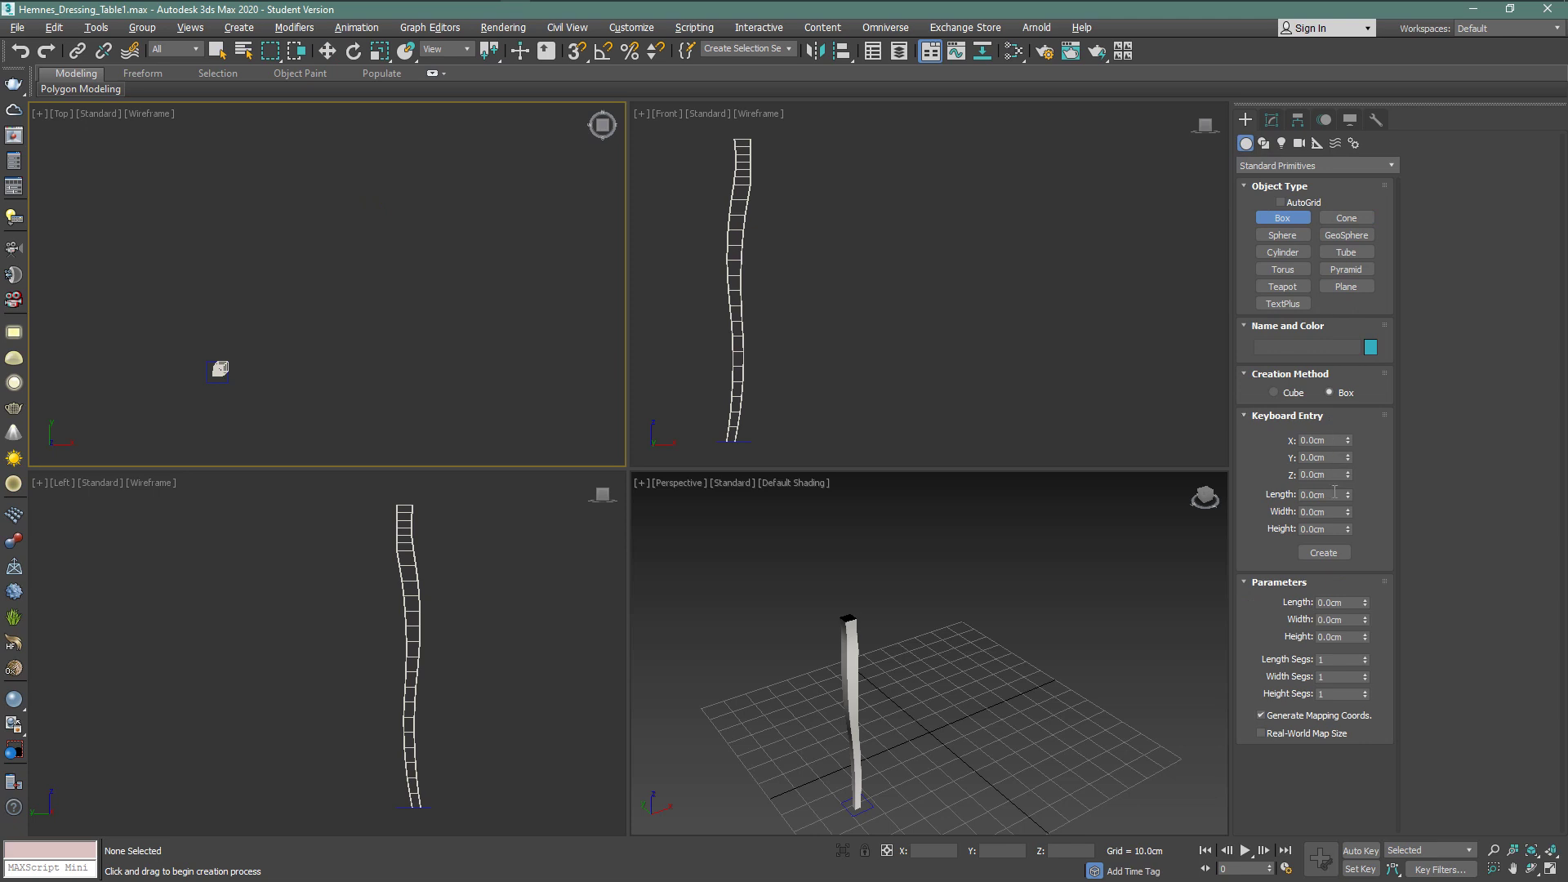
{"action": "left_click_drag", "start_coordinate": [1334, 492], "coordinate": [1291, 500]}
{"action": "key", "text": "Tab"}
{"action": "type", "text": "100"}
{"action": "key", "text": "Tab"}
{"action": "left_click", "coordinate": [1323, 552]}
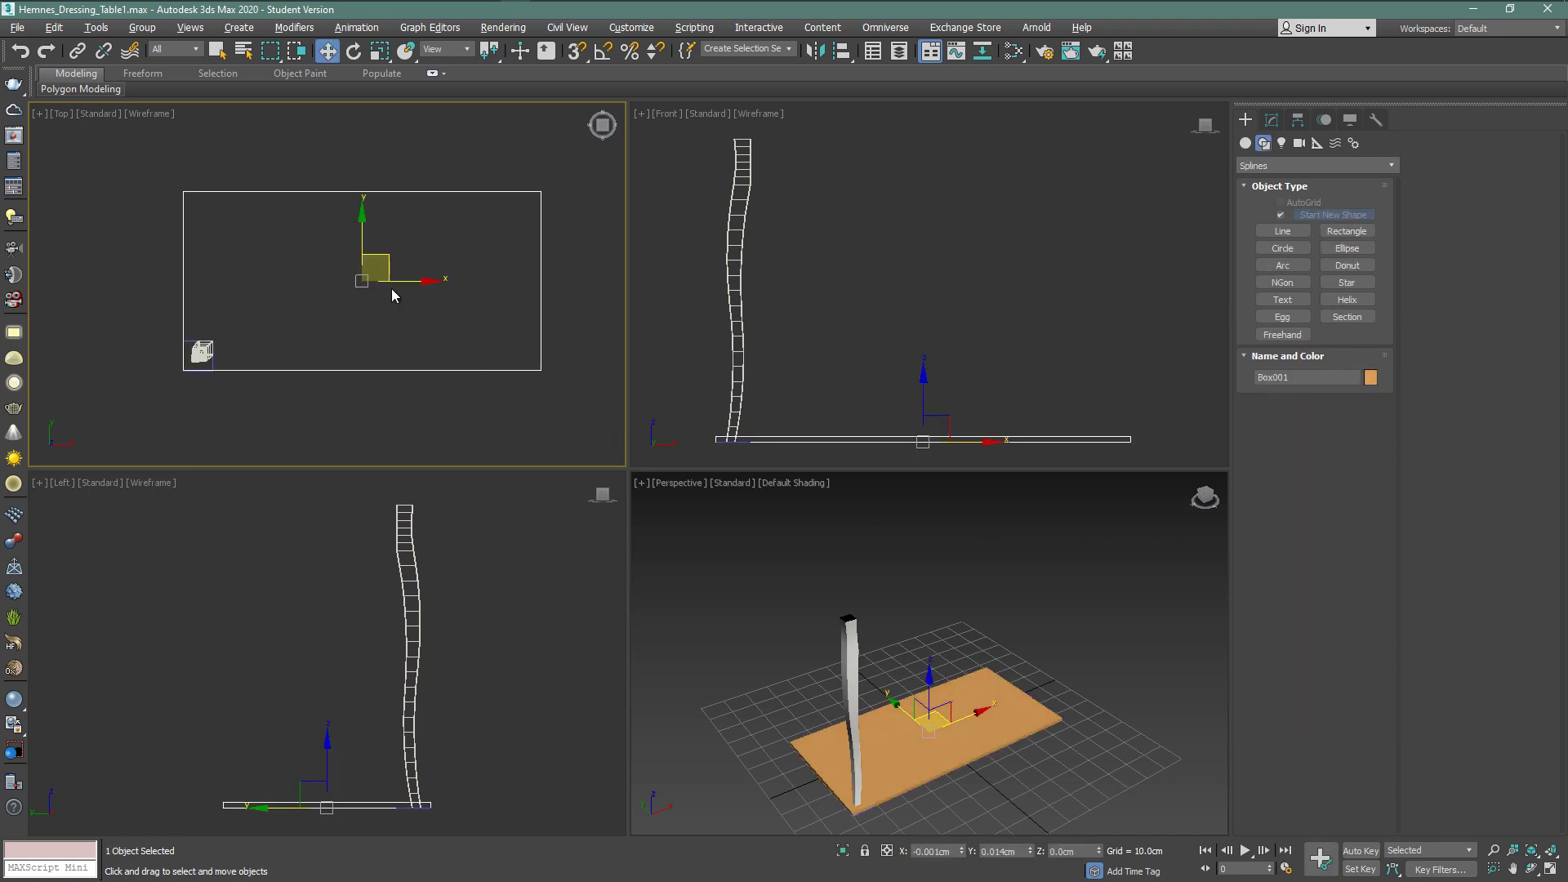
Convert the box to editable poly and connect its long edges with 4 segments, pinch -93
{"action": "right_click", "coordinate": [389, 269]}
{"action": "mouse_move", "coordinate": [433, 427]}
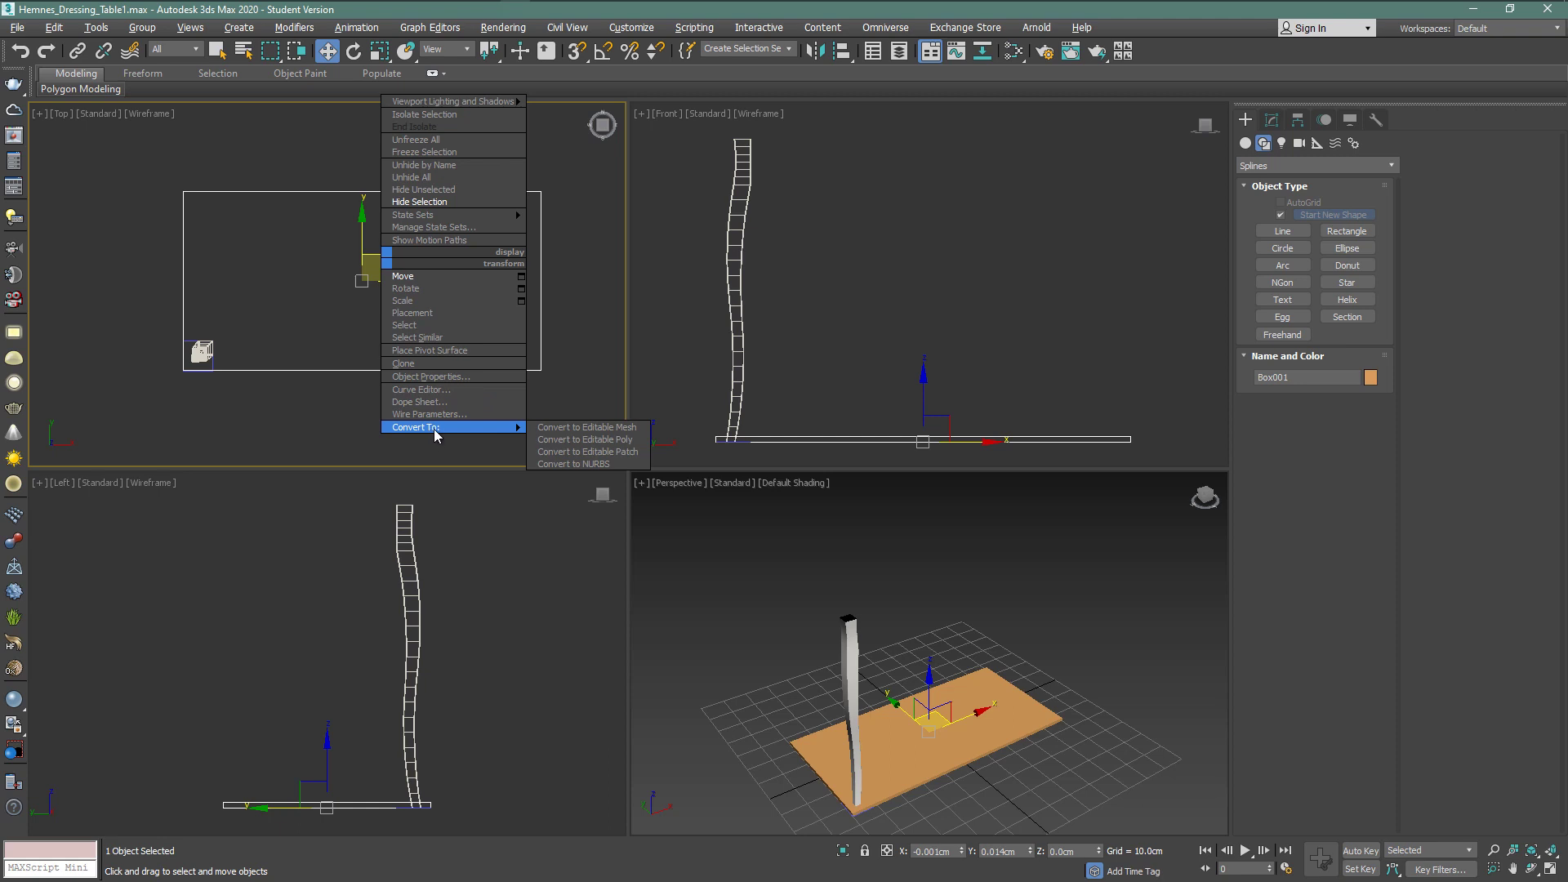
{"action": "left_click", "coordinate": [584, 441]}
{"action": "left_click", "coordinate": [1292, 571]}
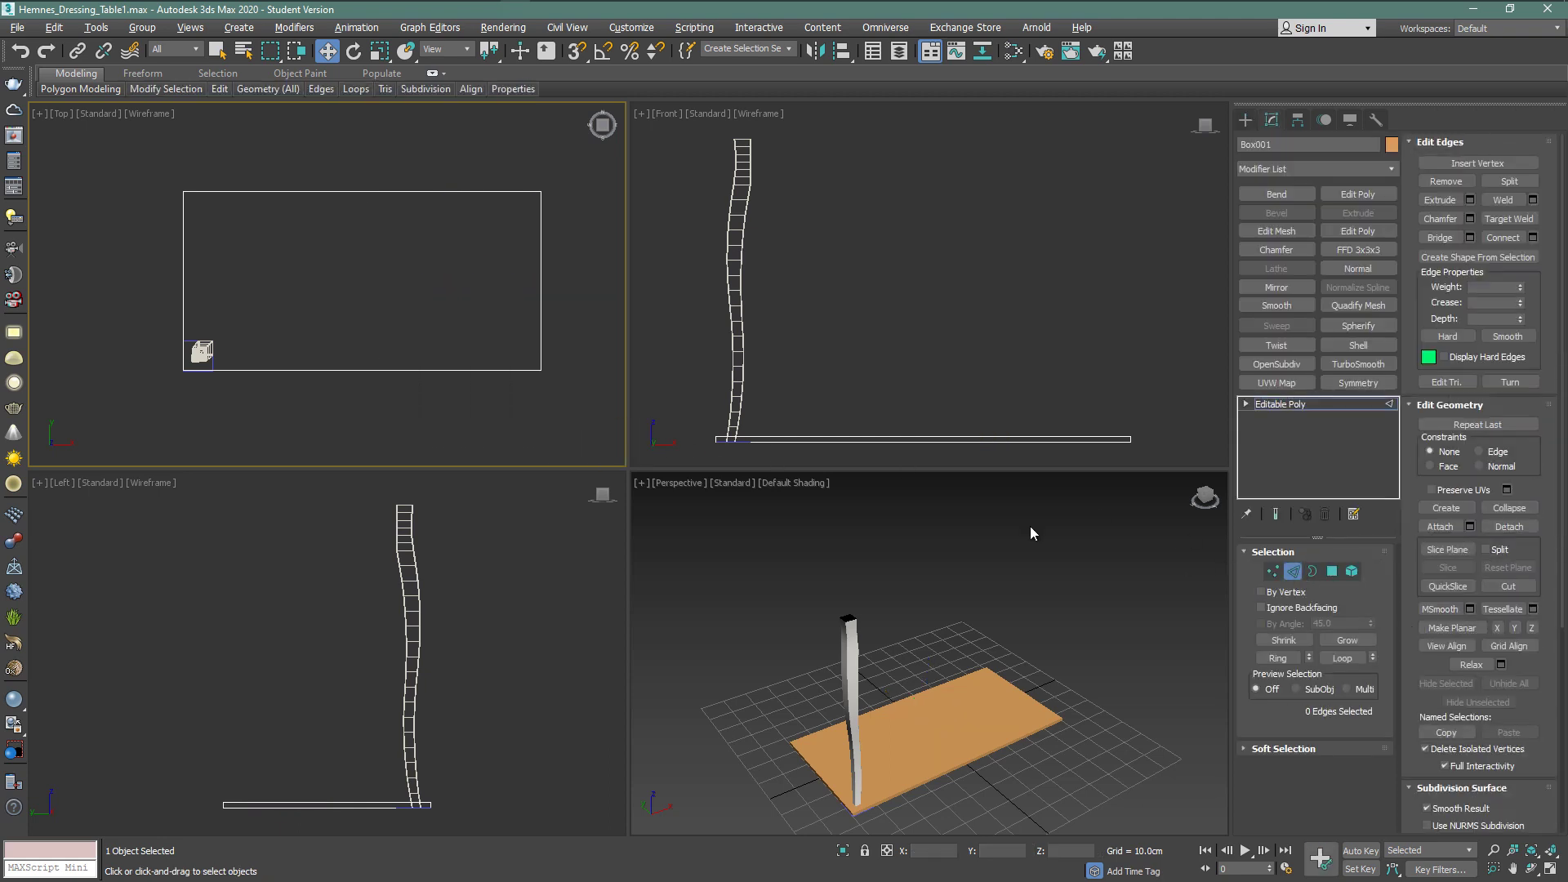
{"action": "left_click_drag", "start_coordinate": [340, 175], "coordinate": [384, 409]}
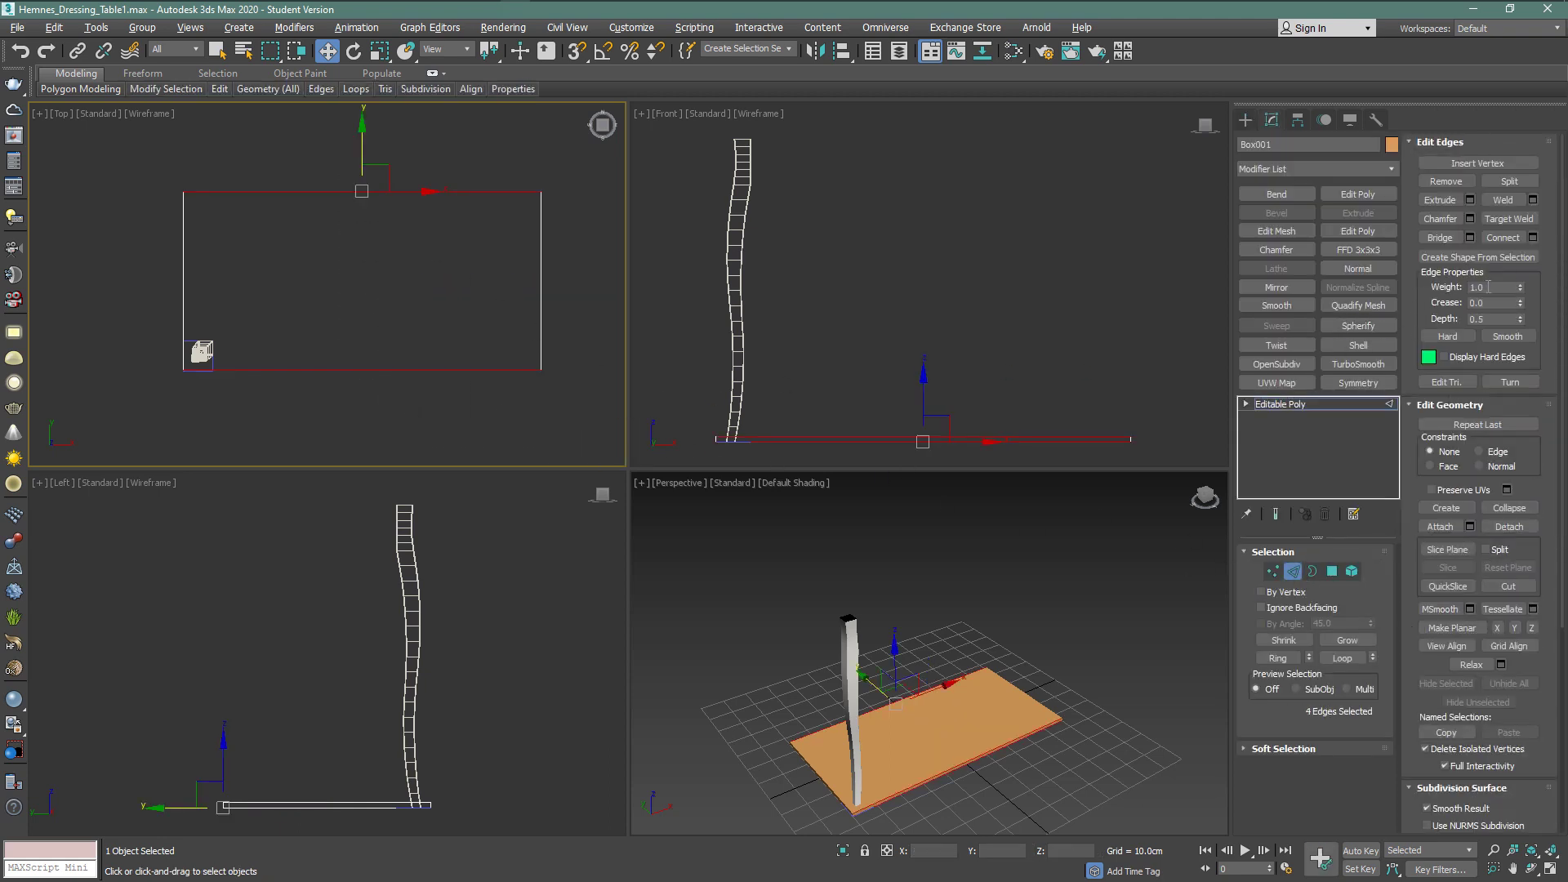
{"action": "left_click", "coordinate": [1532, 237]}
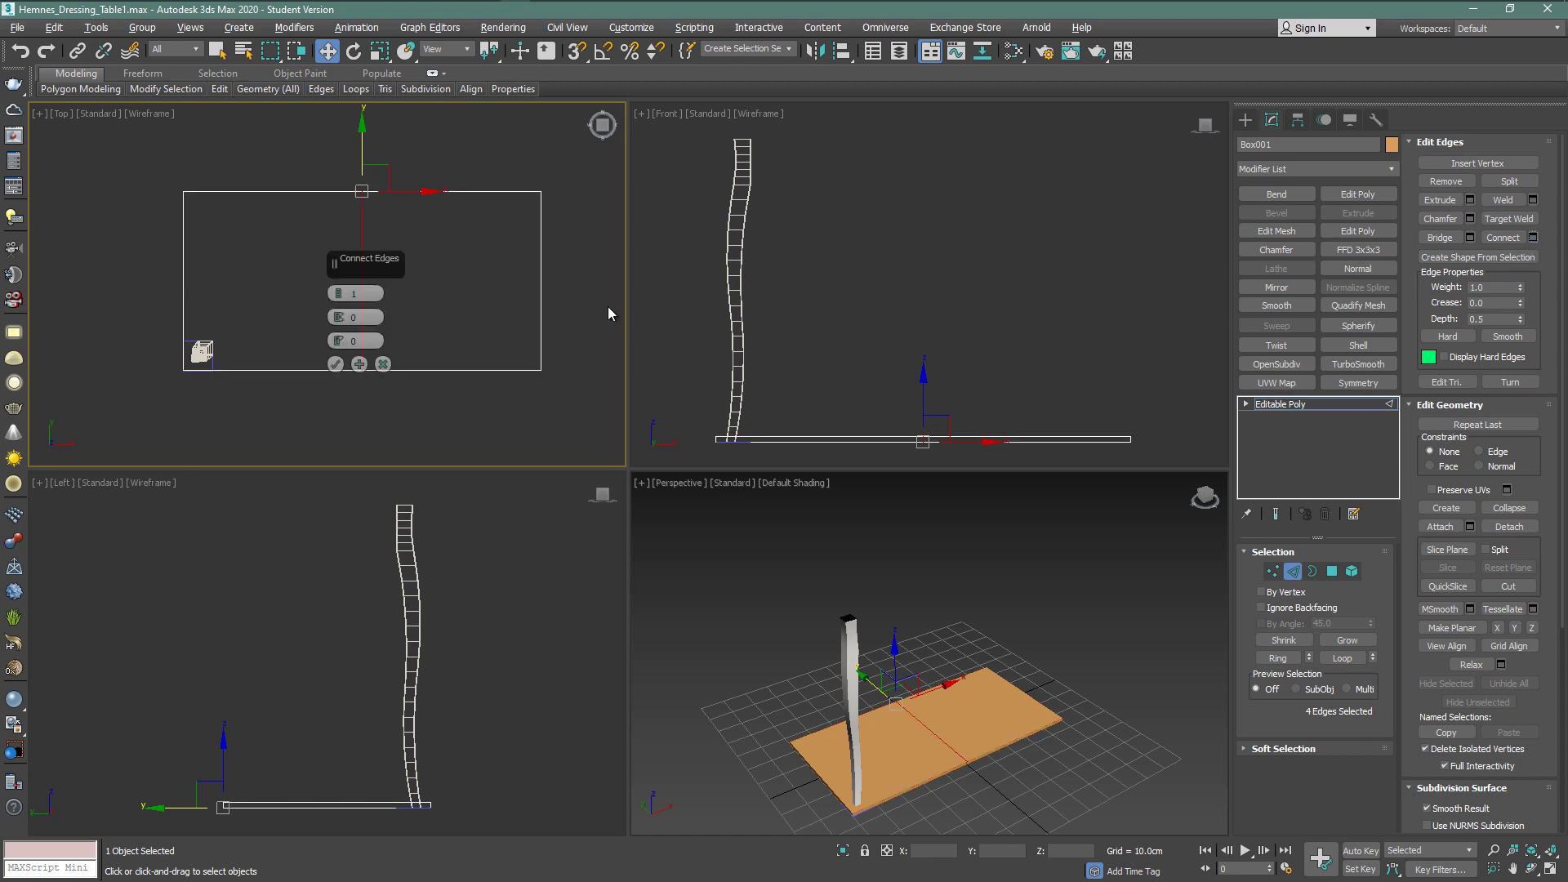
{"action": "left_click", "coordinate": [338, 290]}
{"action": "left_click", "coordinate": [339, 290]}
{"action": "left_click", "coordinate": [338, 290]}
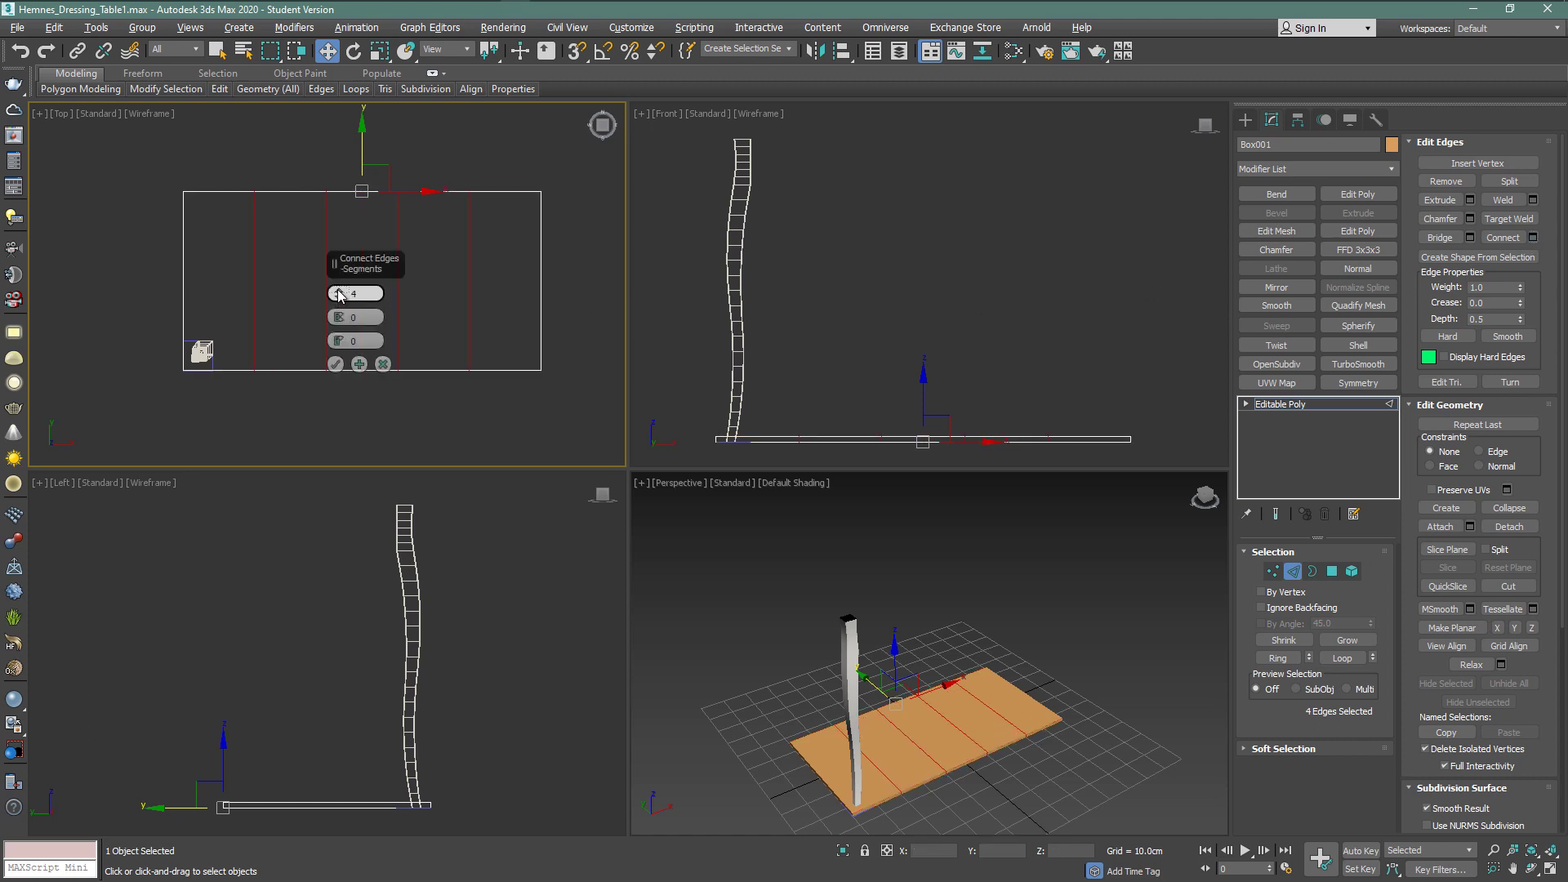
{"action": "left_click_drag", "start_coordinate": [339, 318], "coordinate": [343, 418]}
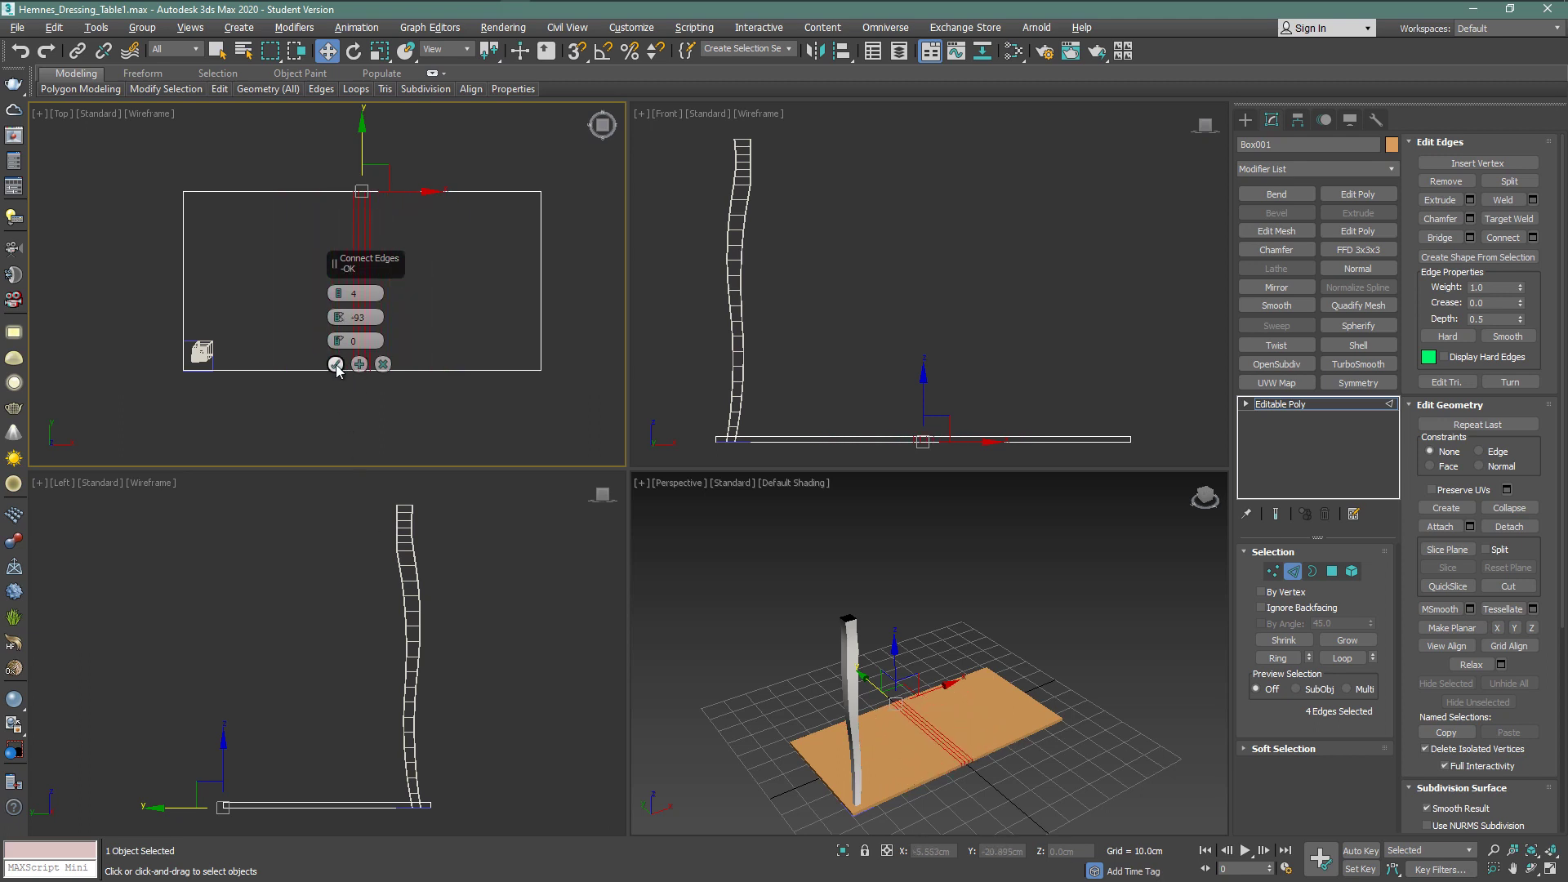
{"action": "left_click", "coordinate": [335, 365]}
Connect the cross edges with a second band of four loops at pinch -85
{"action": "left_click_drag", "start_coordinate": [129, 287], "coordinate": [574, 300]}
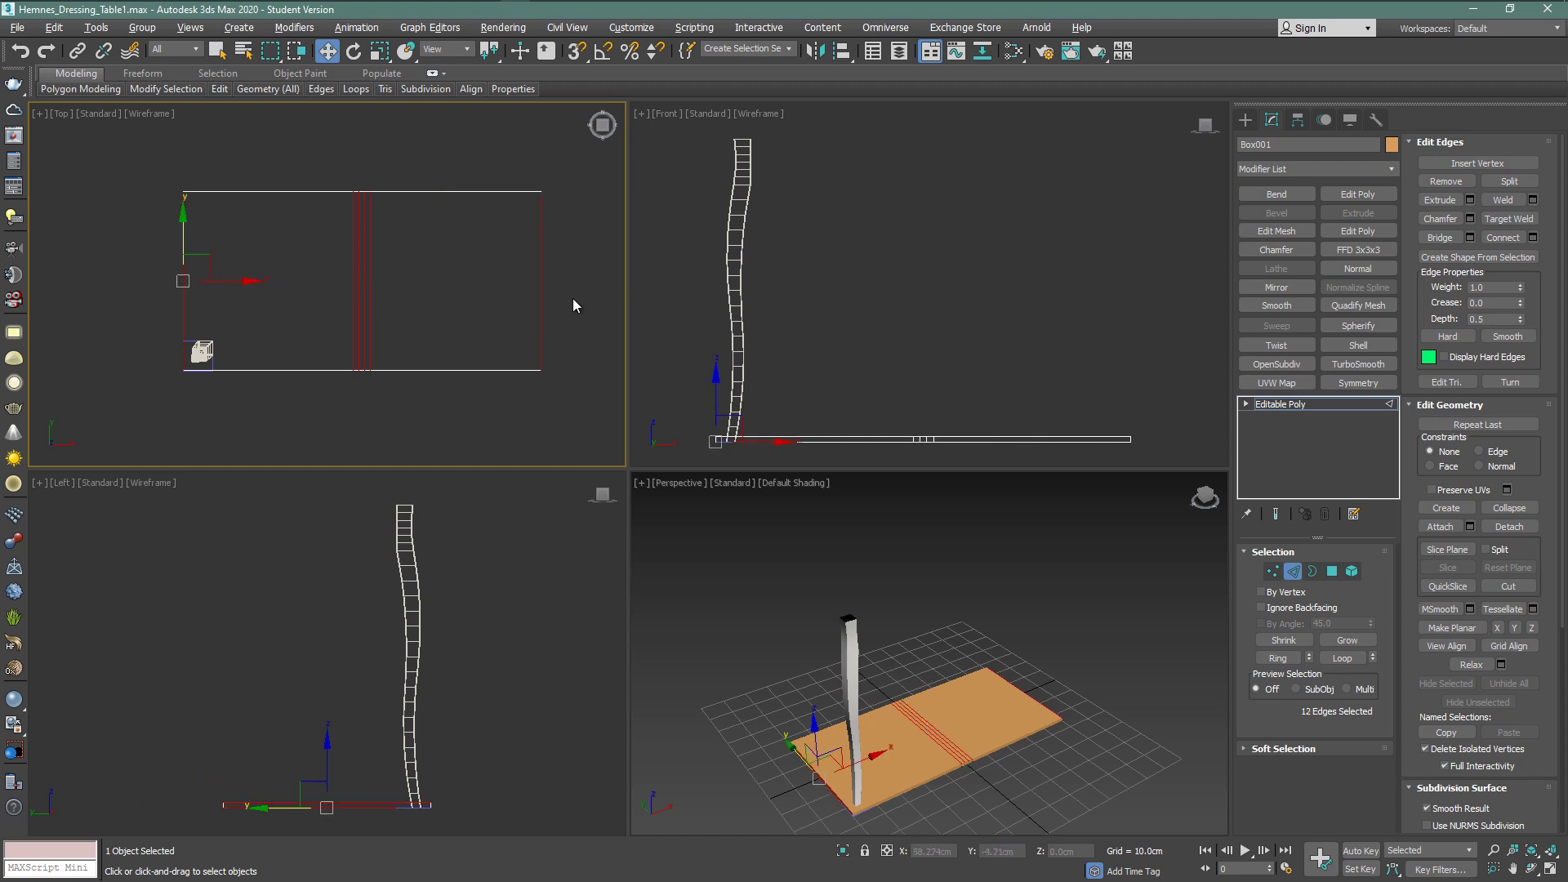
{"action": "left_click", "coordinate": [1532, 237]}
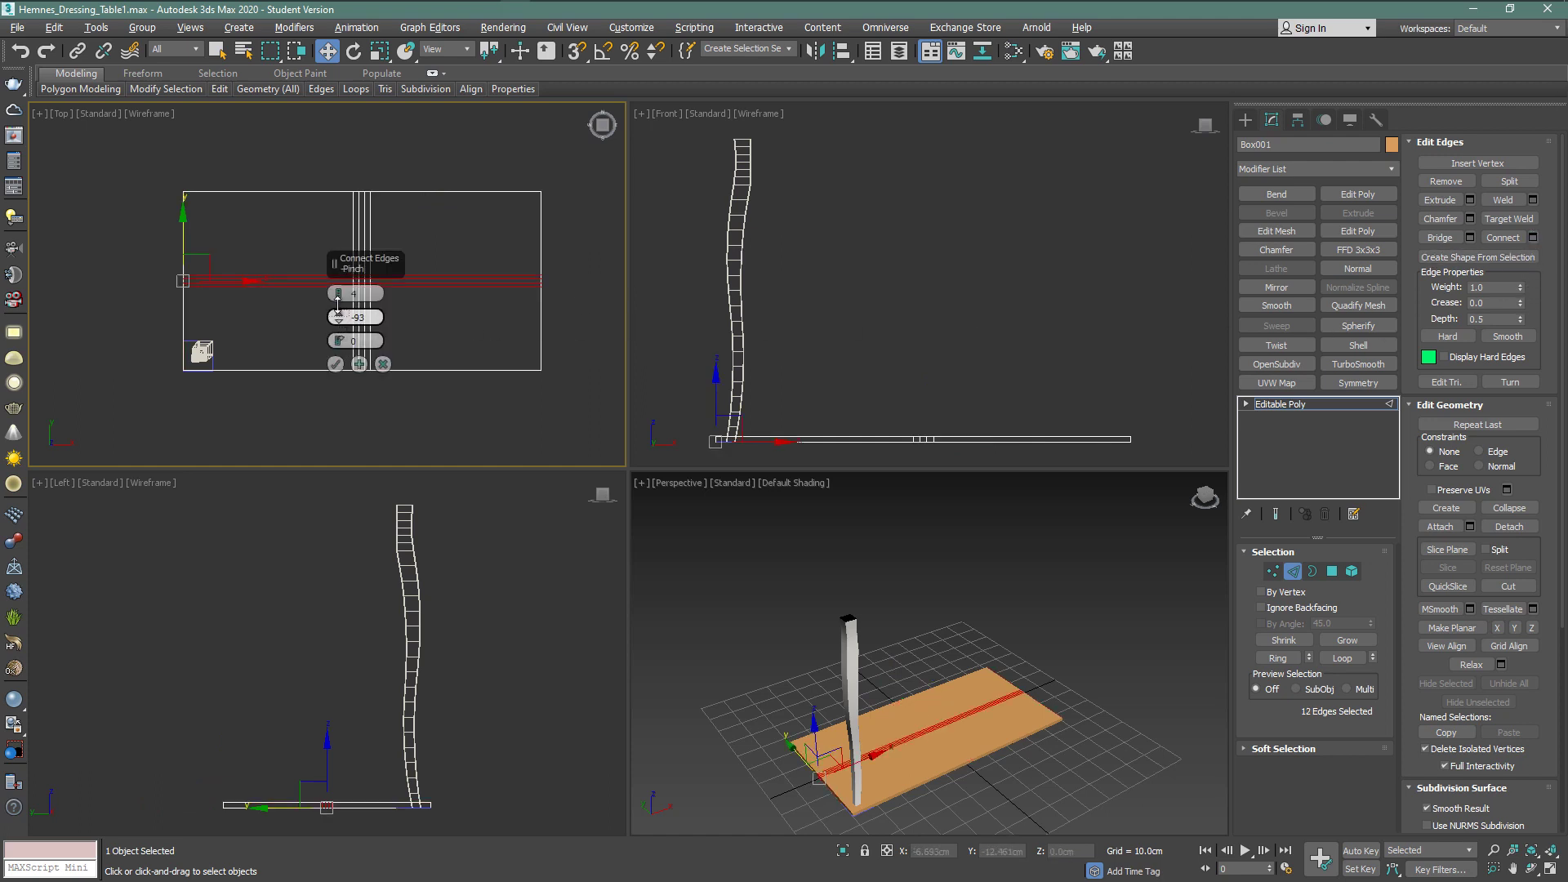
{"action": "left_click_drag", "start_coordinate": [338, 304], "coordinate": [337, 290]}
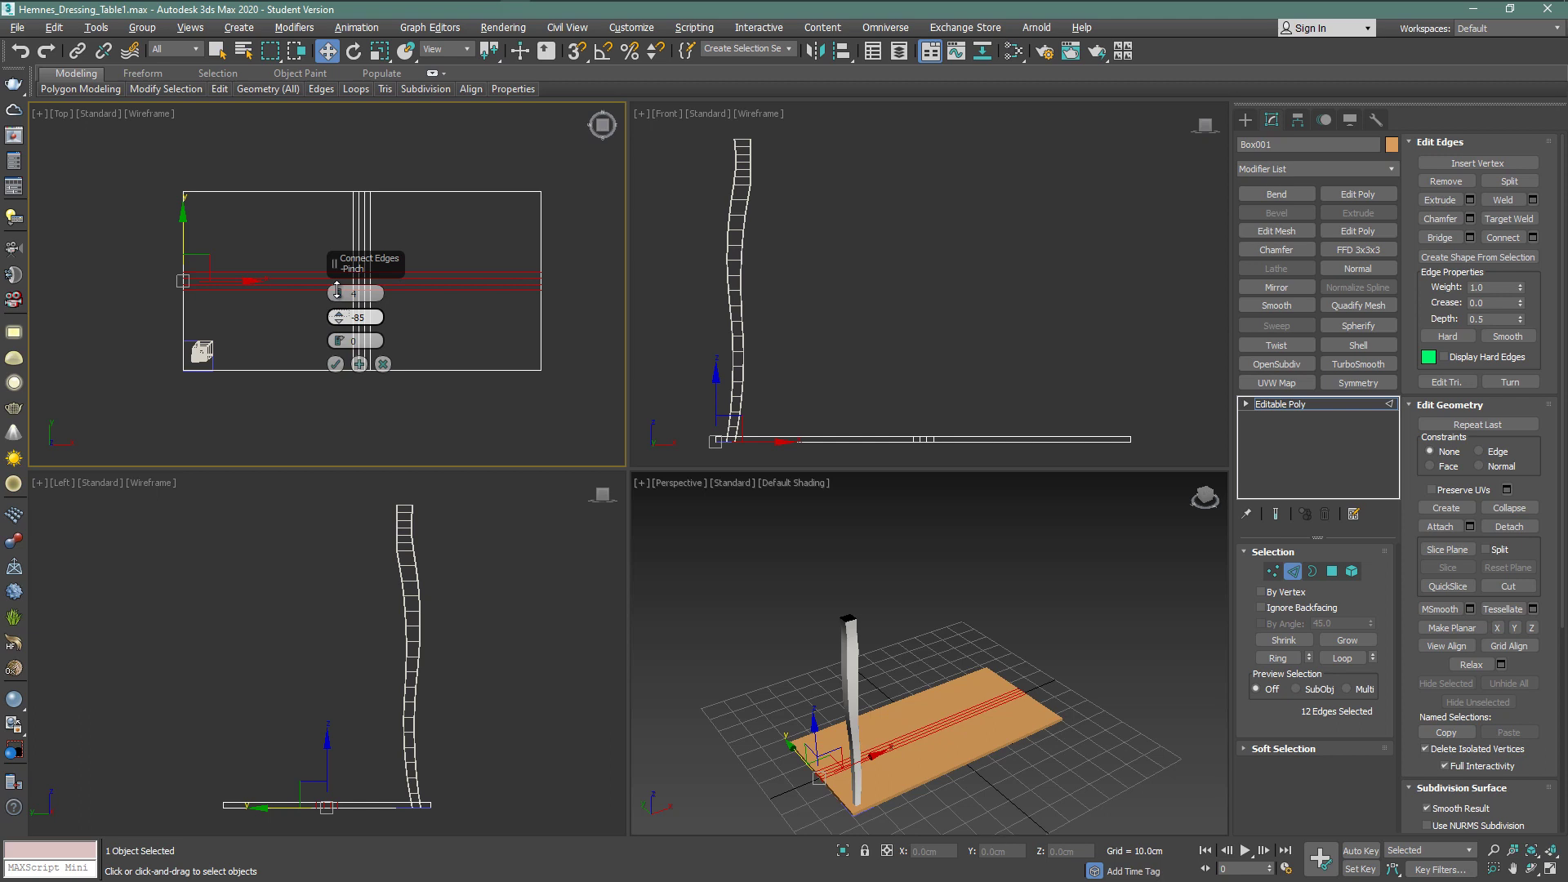
{"action": "left_click", "coordinate": [336, 365]}
Raise the tabletop in the Front view so it rests on the leg's top
{"action": "left_click", "coordinate": [1292, 570]}
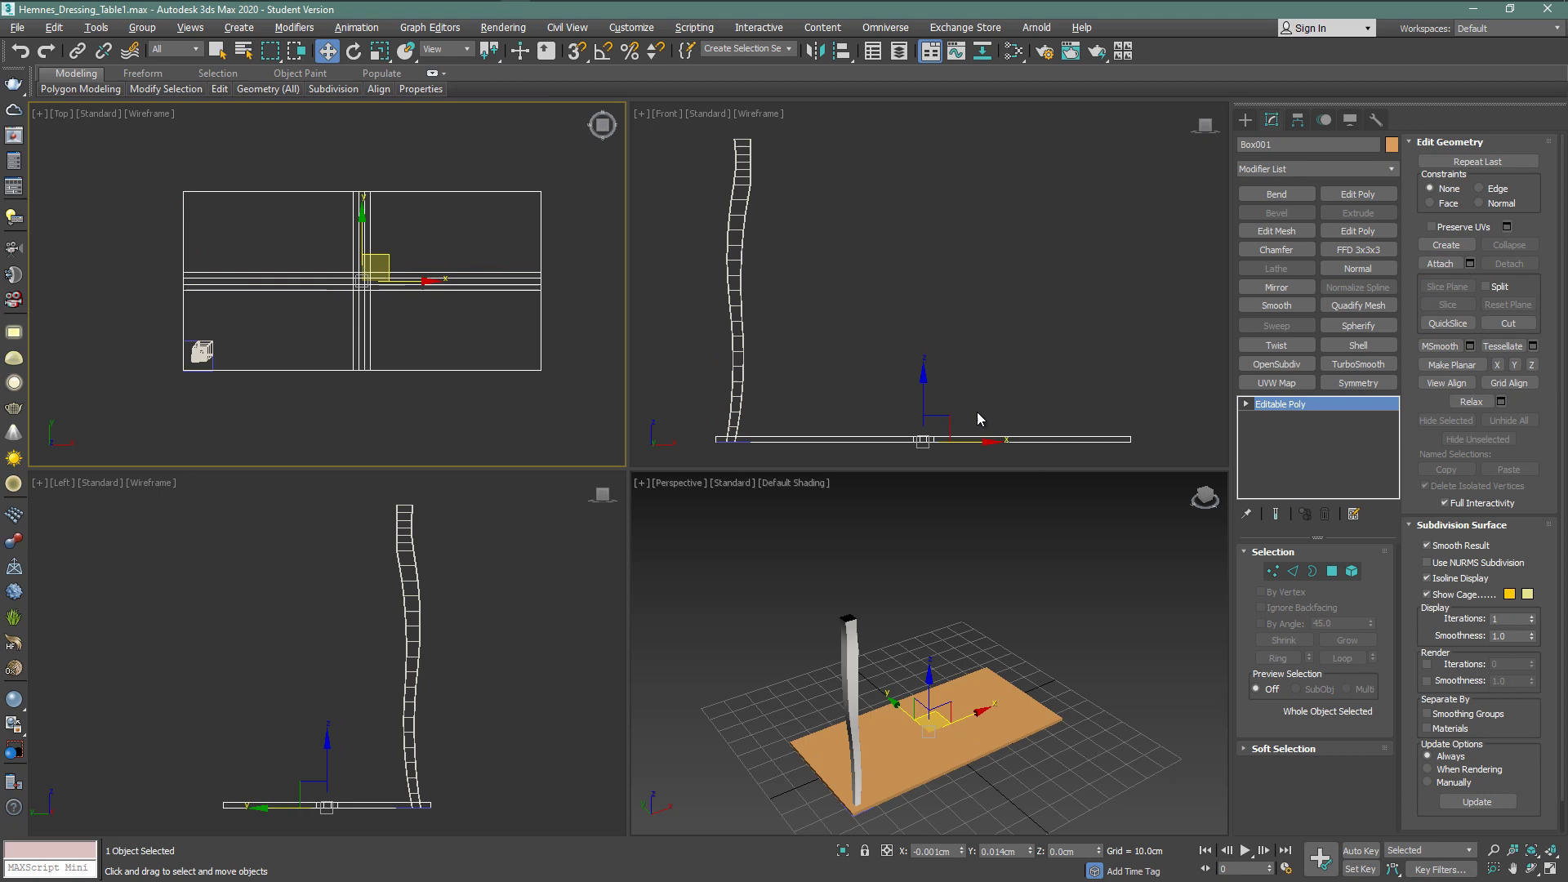
{"action": "right_click", "coordinate": [938, 395]}
{"action": "left_click_drag", "start_coordinate": [920, 397], "coordinate": [908, 97]}
Mirror an instanced copy of the leg and move it to the tabletop's right end
{"action": "left_click_drag", "start_coordinate": [792, 357], "coordinate": [793, 359]}
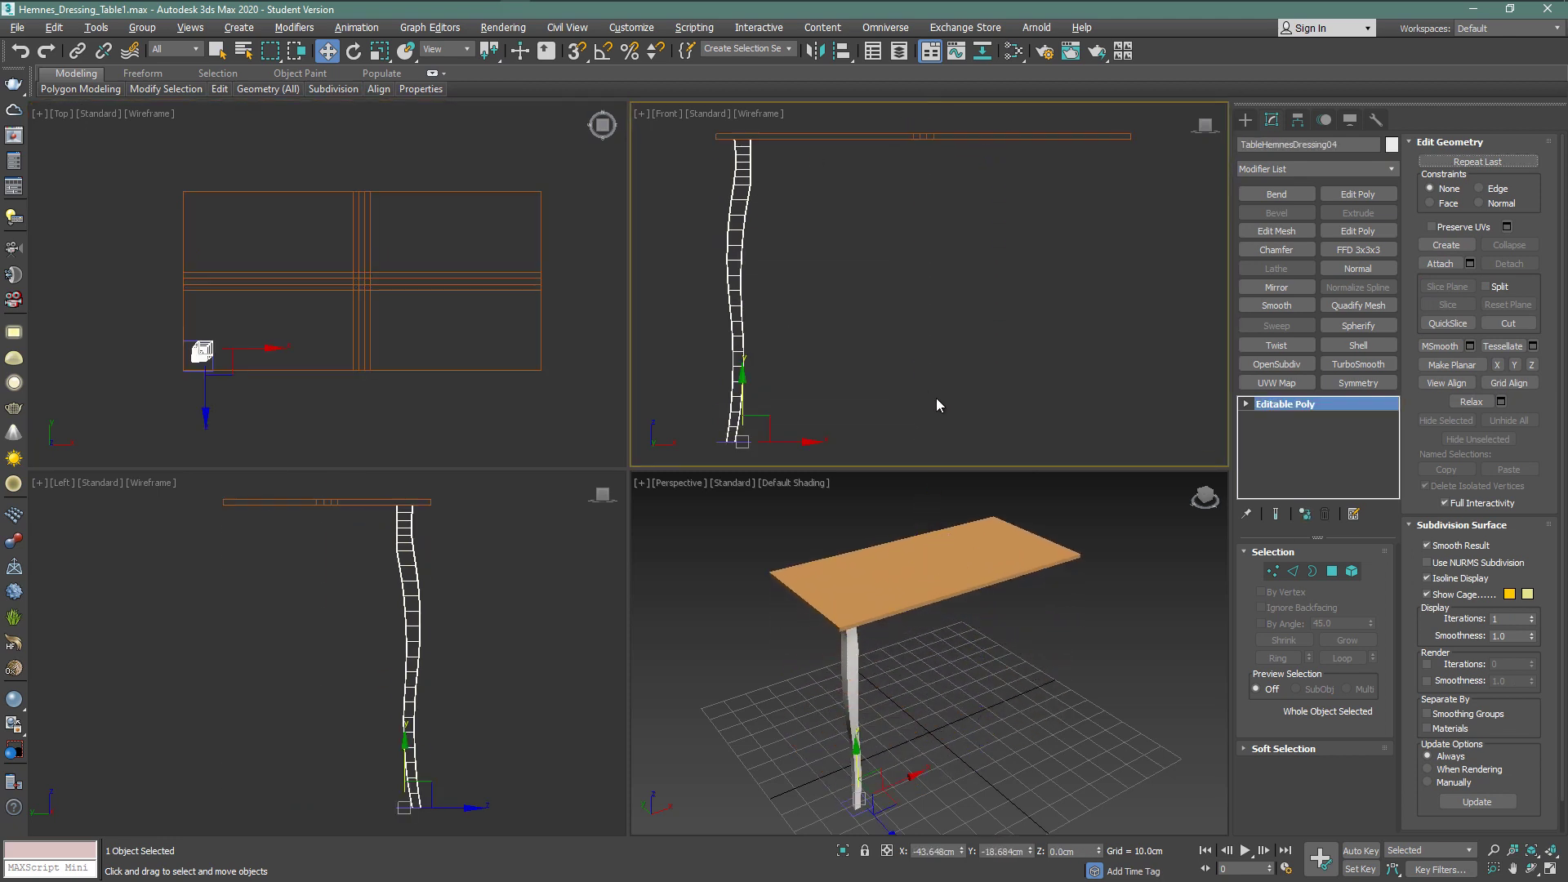
{"action": "left_click", "coordinate": [815, 51]}
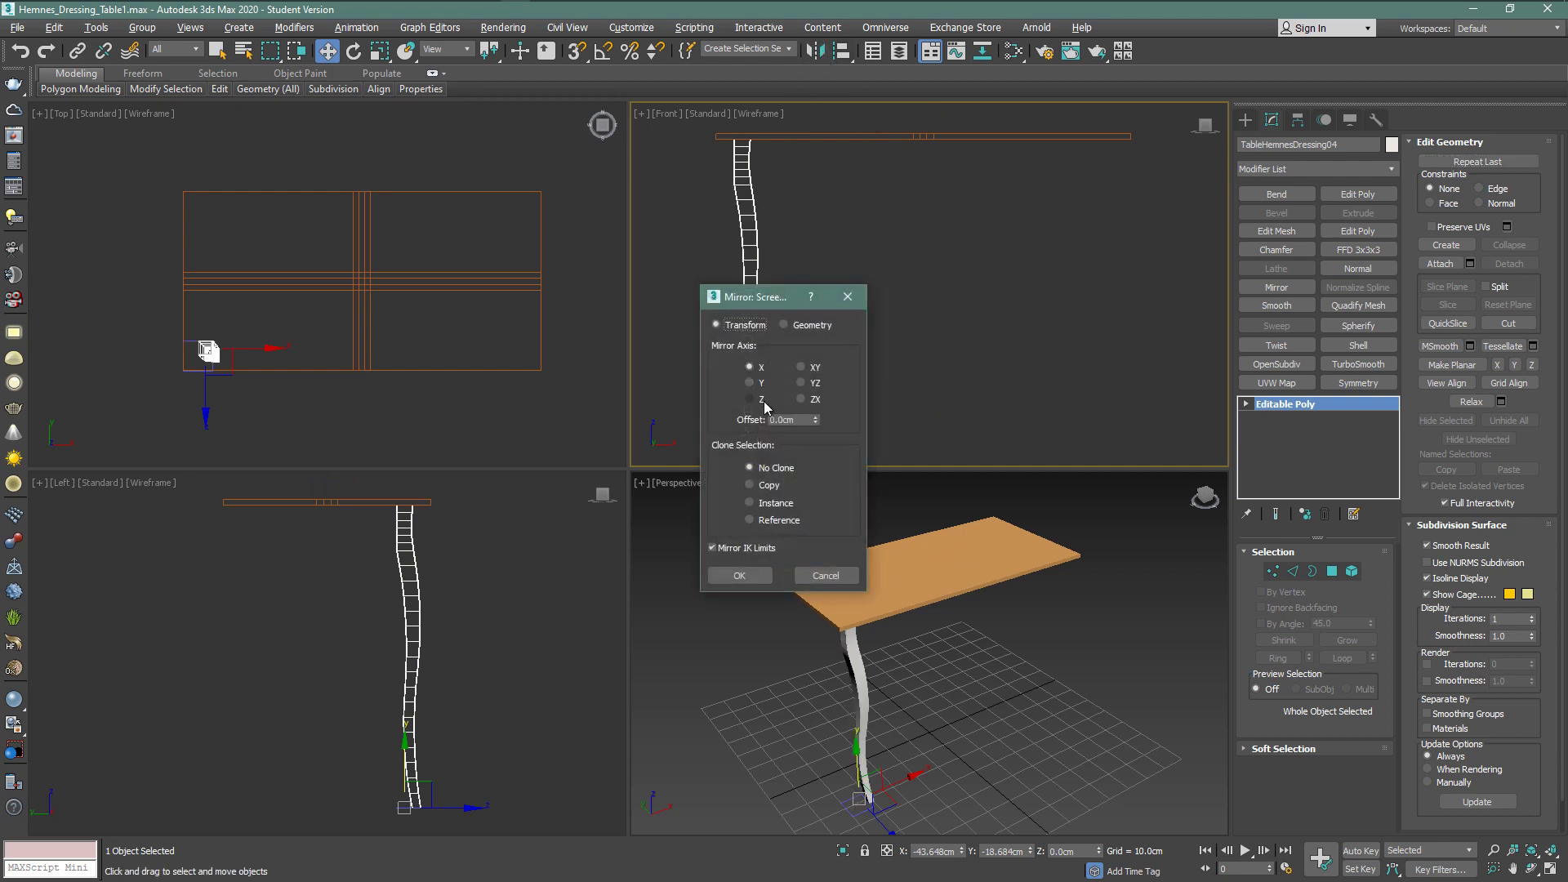
{"action": "left_click", "coordinate": [750, 502]}
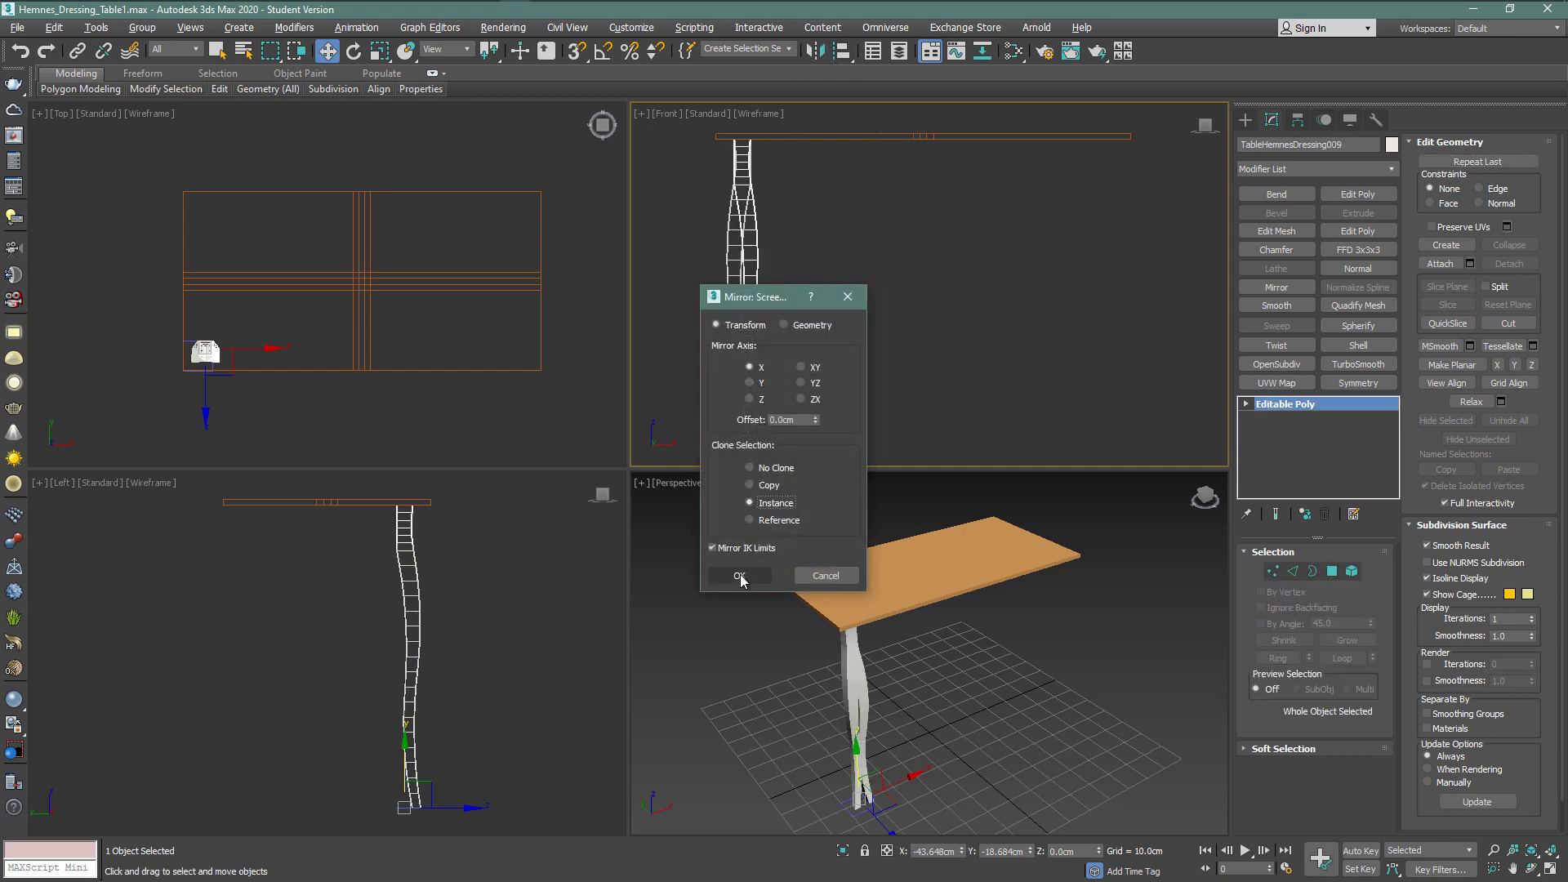
{"action": "left_click", "coordinate": [739, 575]}
{"action": "left_click_drag", "start_coordinate": [788, 438], "coordinate": [1122, 442]}
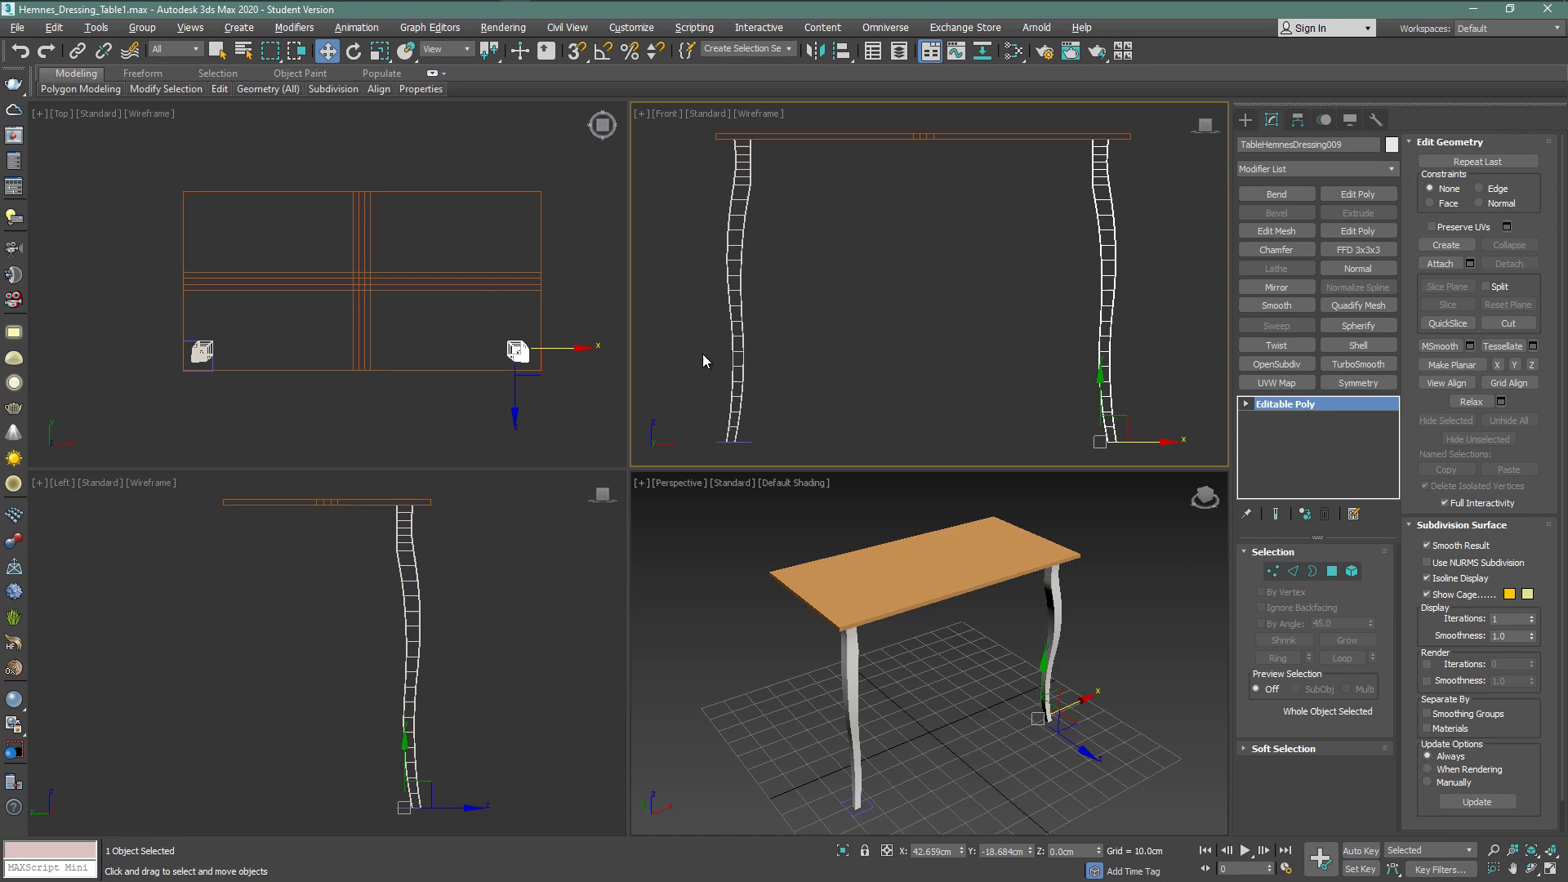
Mirror both legs to the tabletop's other side, then deselect everything
{"action": "left_click_drag", "start_coordinate": [1129, 359], "coordinate": [1127, 357]}
{"action": "right_click", "coordinate": [507, 605]}
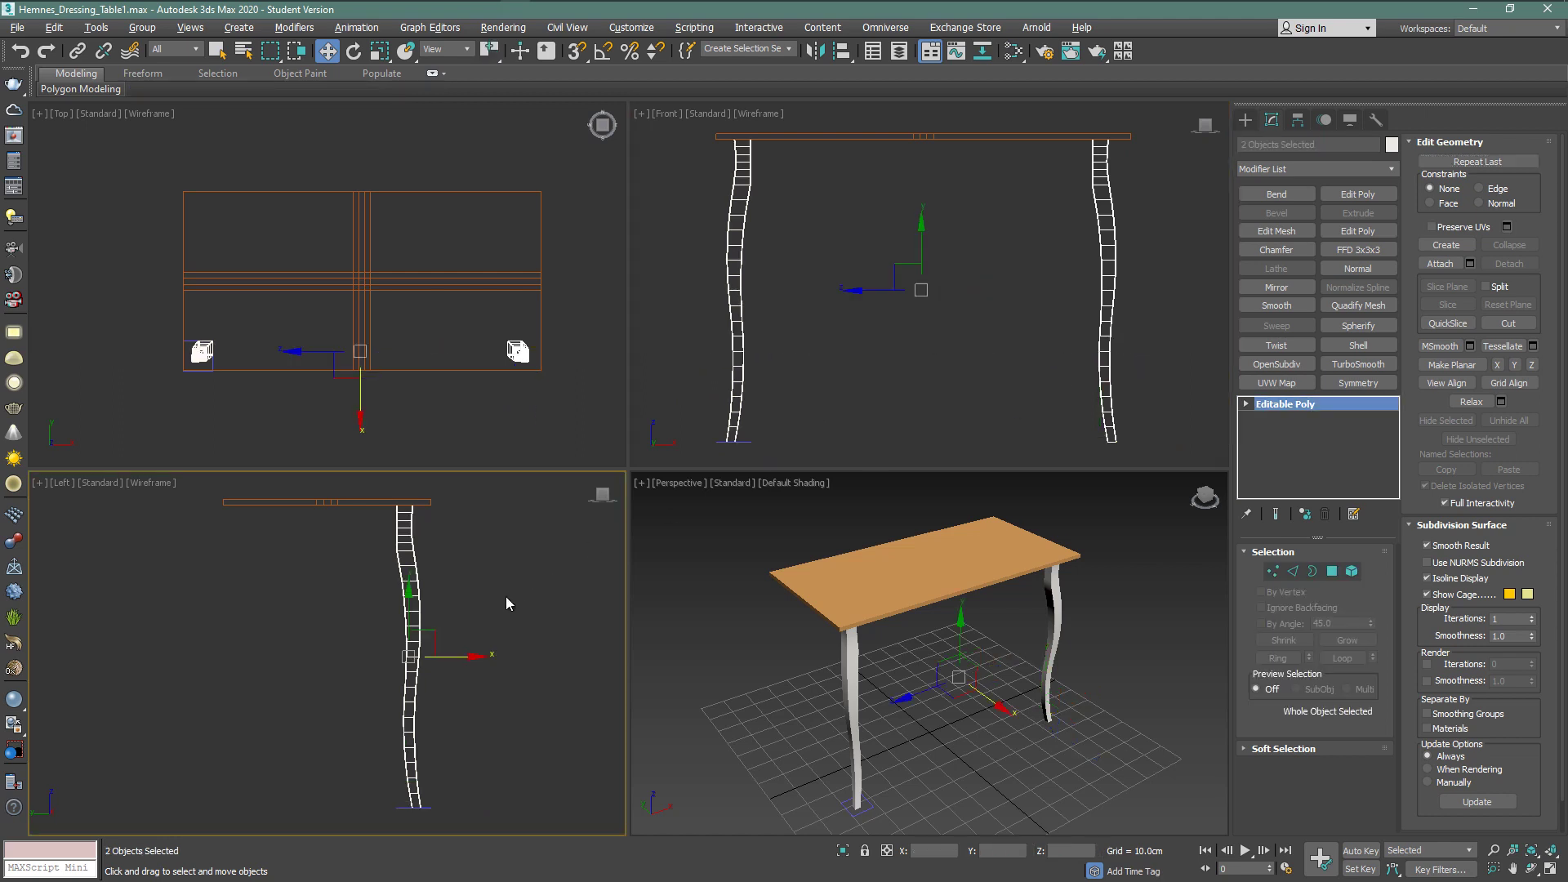
{"action": "left_click", "coordinate": [815, 51]}
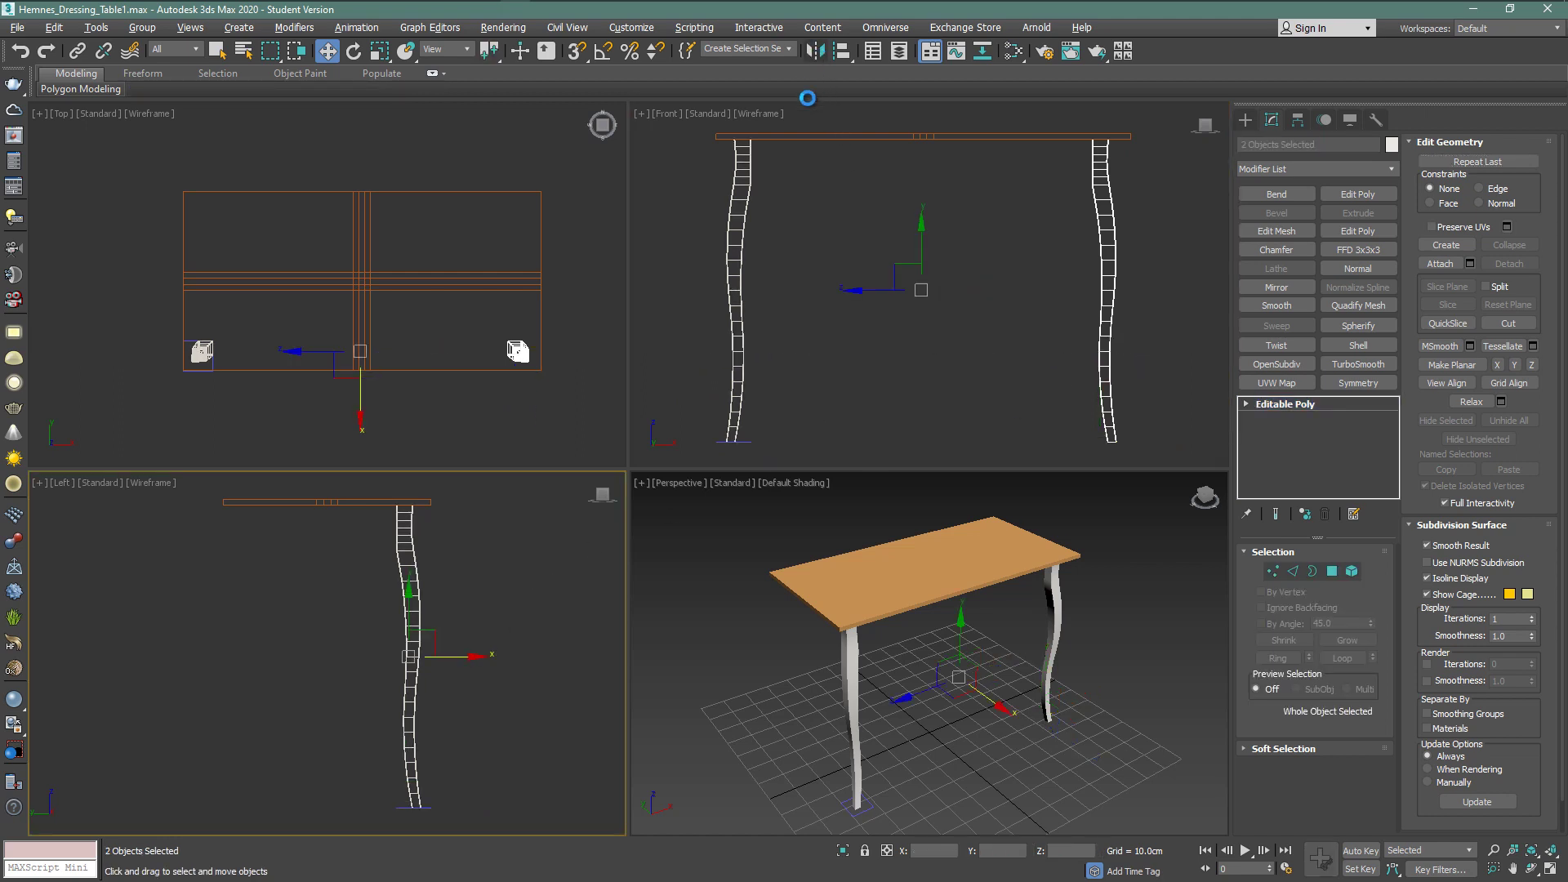
{"action": "left_click", "coordinate": [739, 577]}
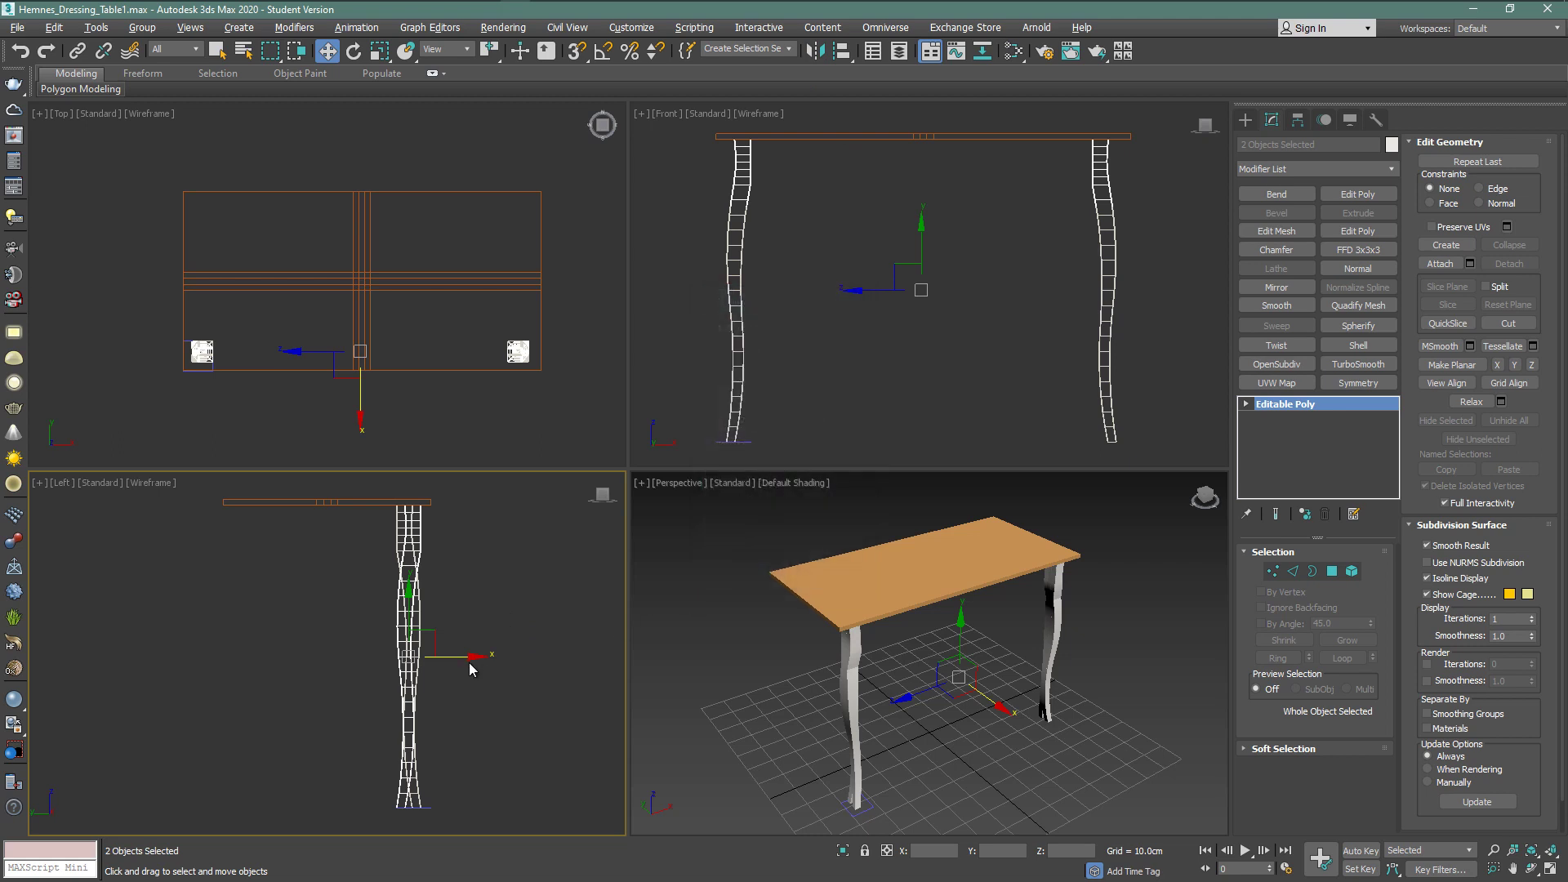
{"action": "left_click_drag", "start_coordinate": [459, 660], "coordinate": [302, 697]}
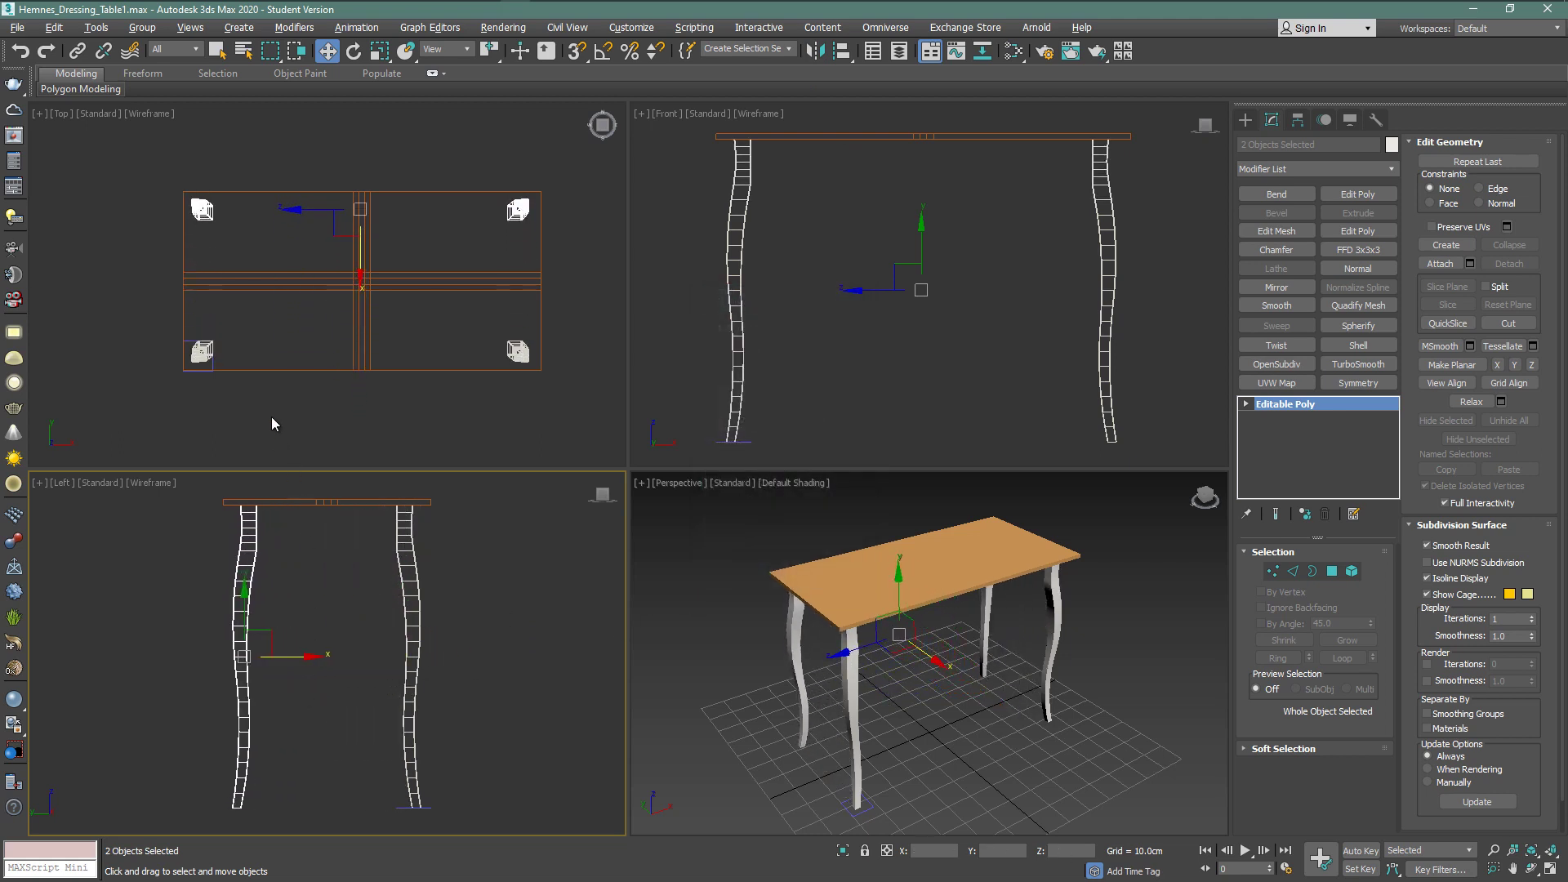
{"action": "left_click", "coordinate": [261, 355]}
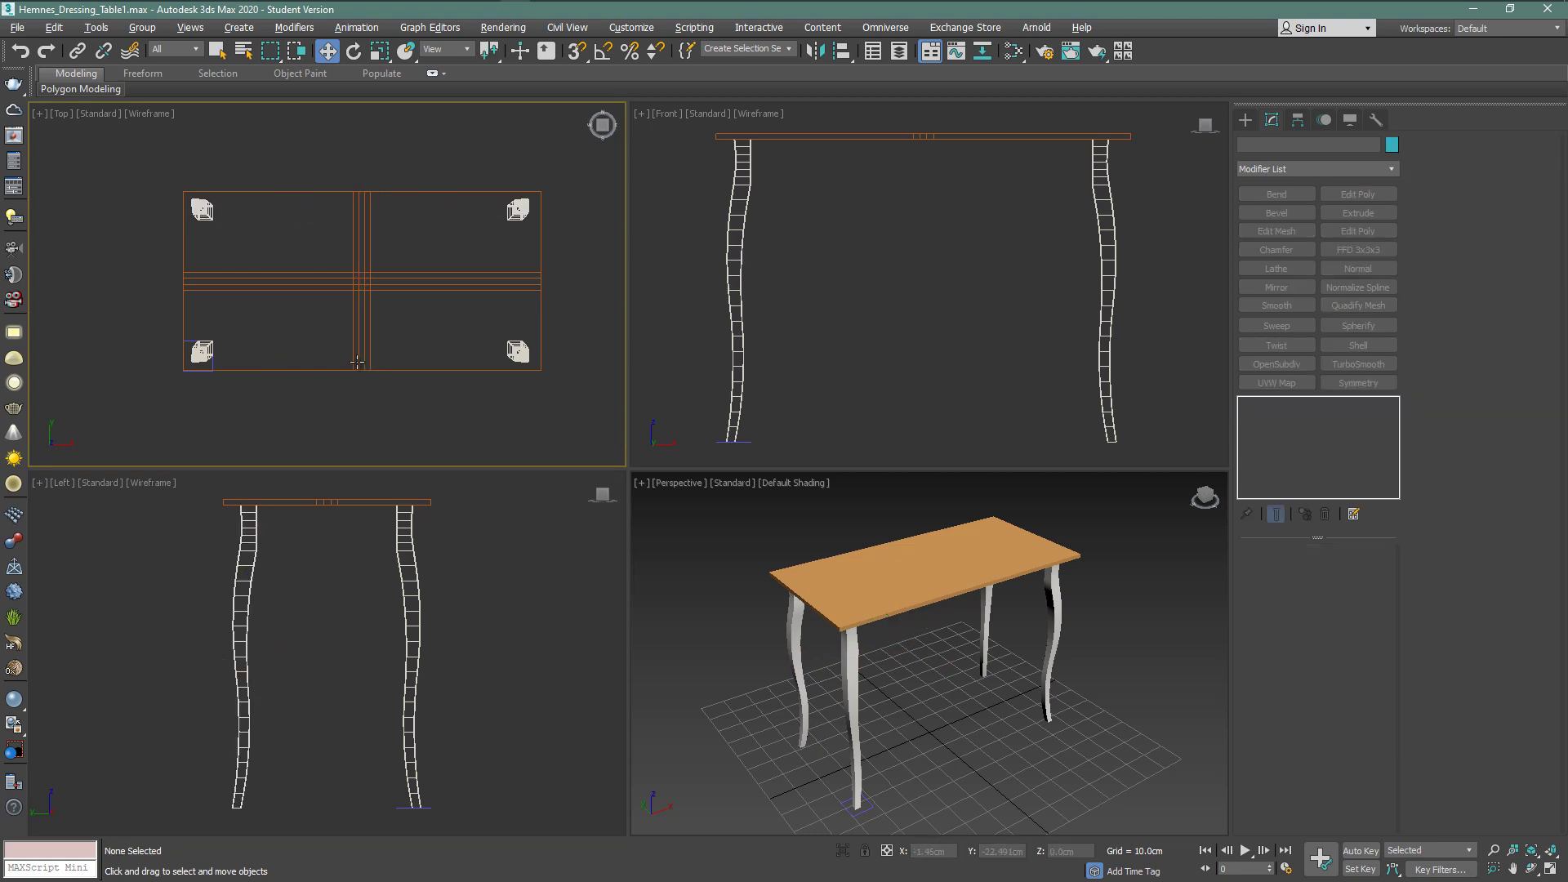
In the maximized Top view, move the tabletop's centre vertex column over the left legs
{"action": "key", "text": "alt+w"}
{"action": "mouse_move", "coordinate": [401, 633]}
{"action": "left_mouse_down"}
{"action": "mouse_move", "coordinate": [500, 519]}
{"action": "mouse_move", "coordinate": [1045, 302]}
{"action": "left_mouse_up"}
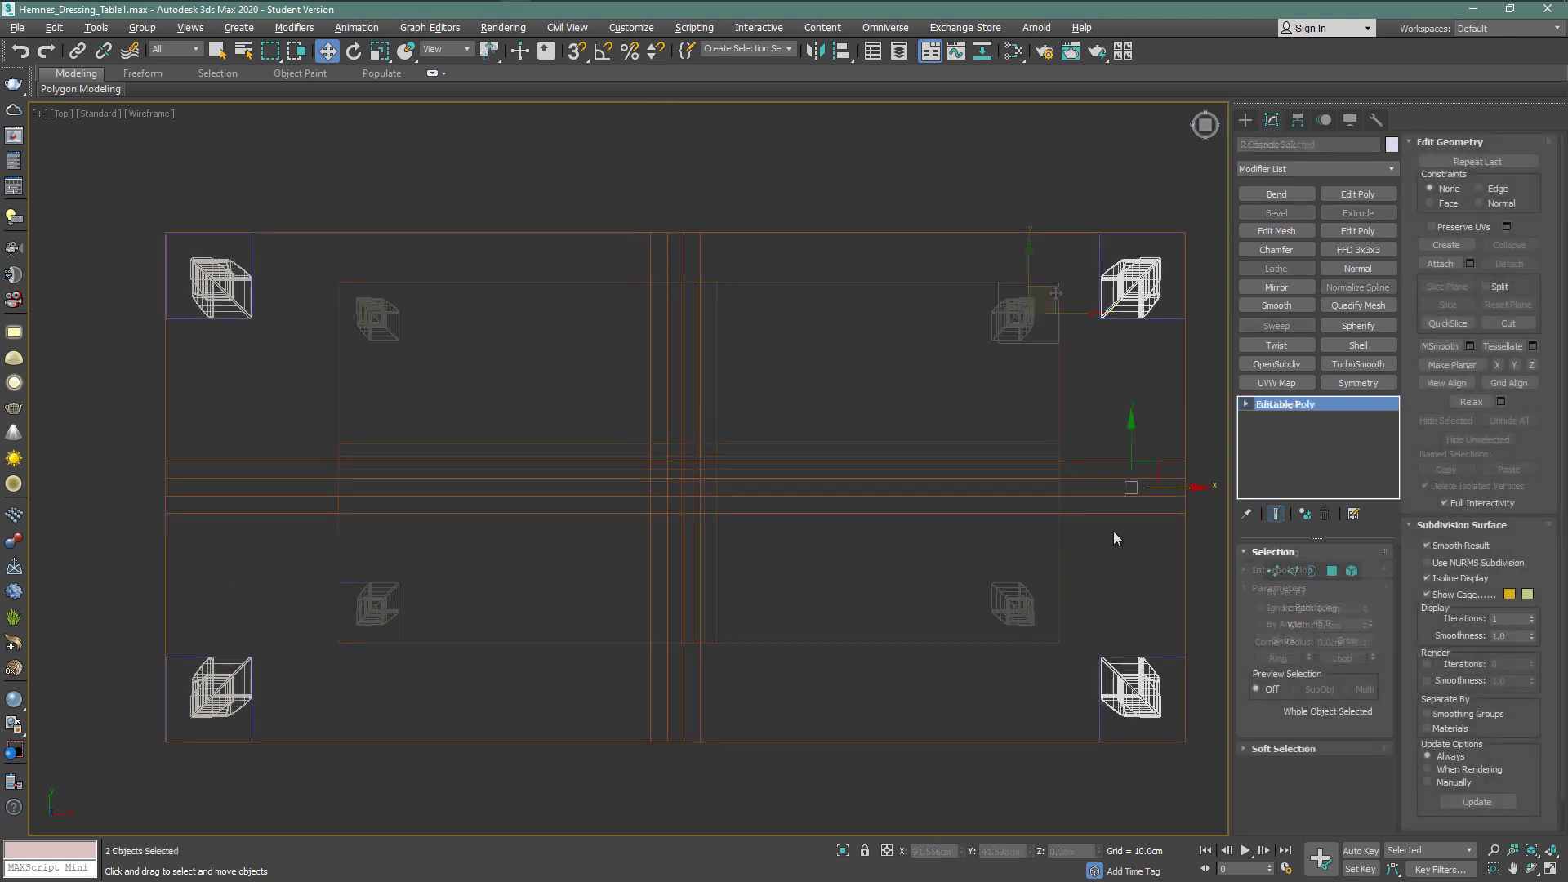
{"action": "left_click", "coordinate": [923, 642]}
{"action": "left_click", "coordinate": [831, 516]}
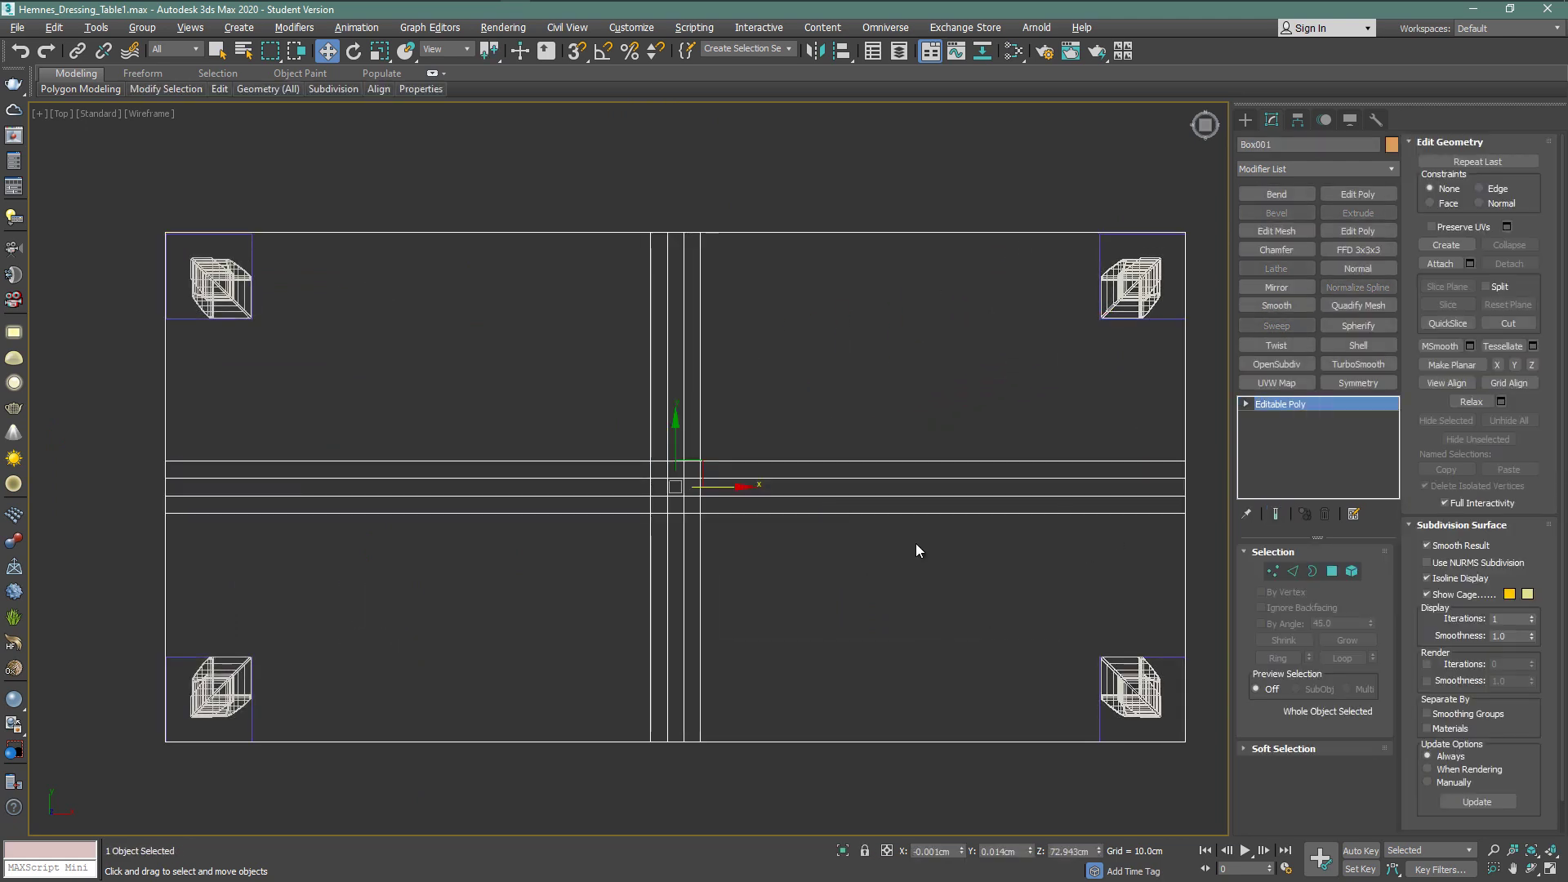
{"action": "left_click", "coordinate": [1271, 571]}
{"action": "left_click_drag", "start_coordinate": [643, 219], "coordinate": [674, 771]}
{"action": "left_click_drag", "start_coordinate": [702, 487], "coordinate": [269, 455]}
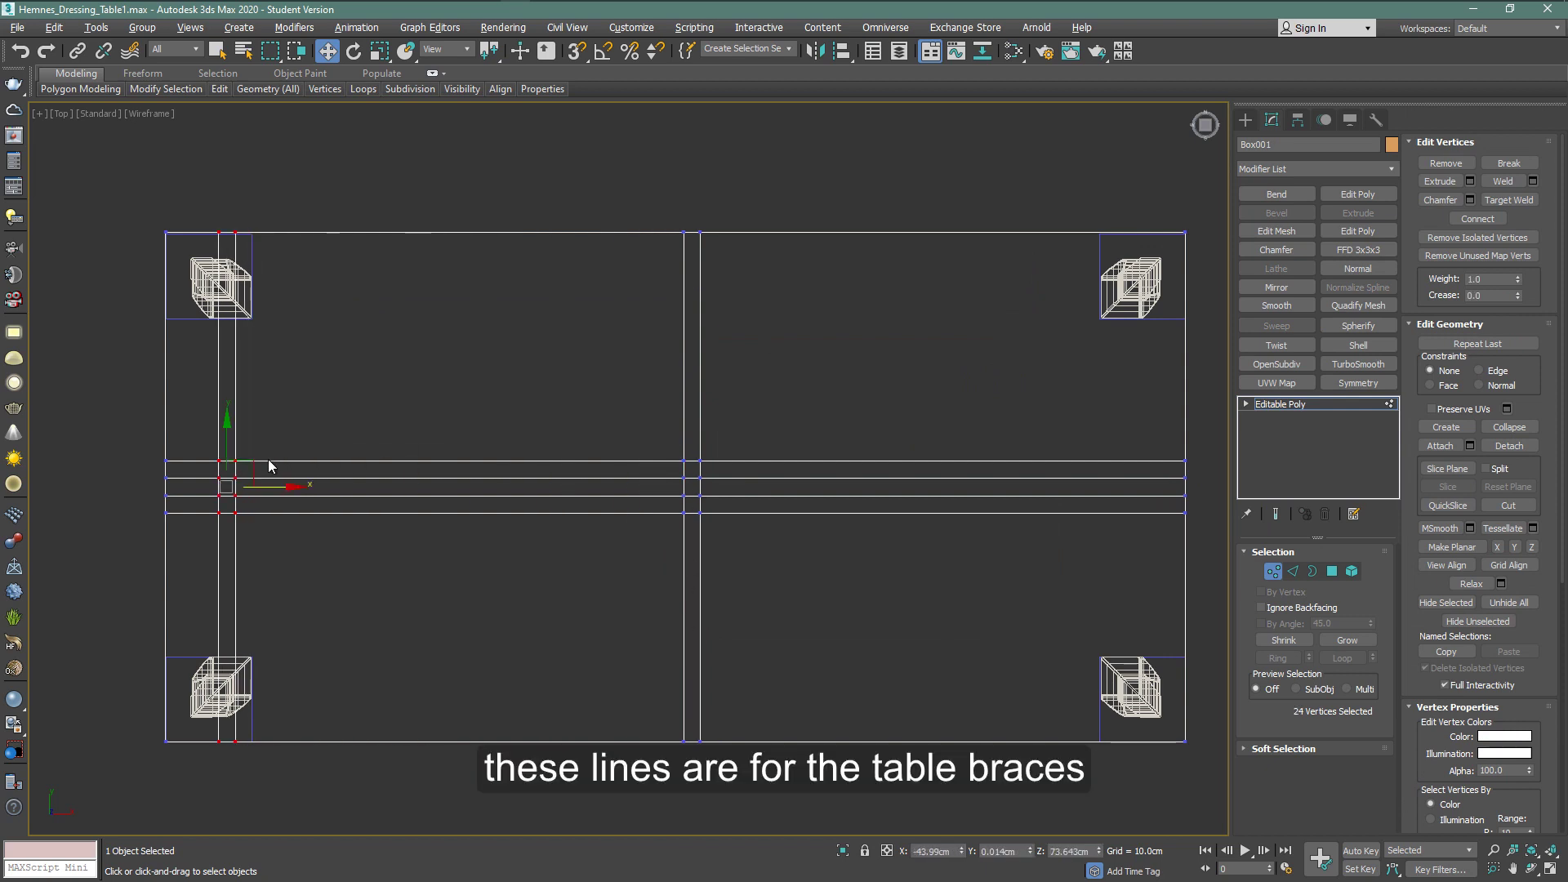
Move the middle vertex line over the right legs and view the table from underneath
{"action": "key", "text": "alt+w"}
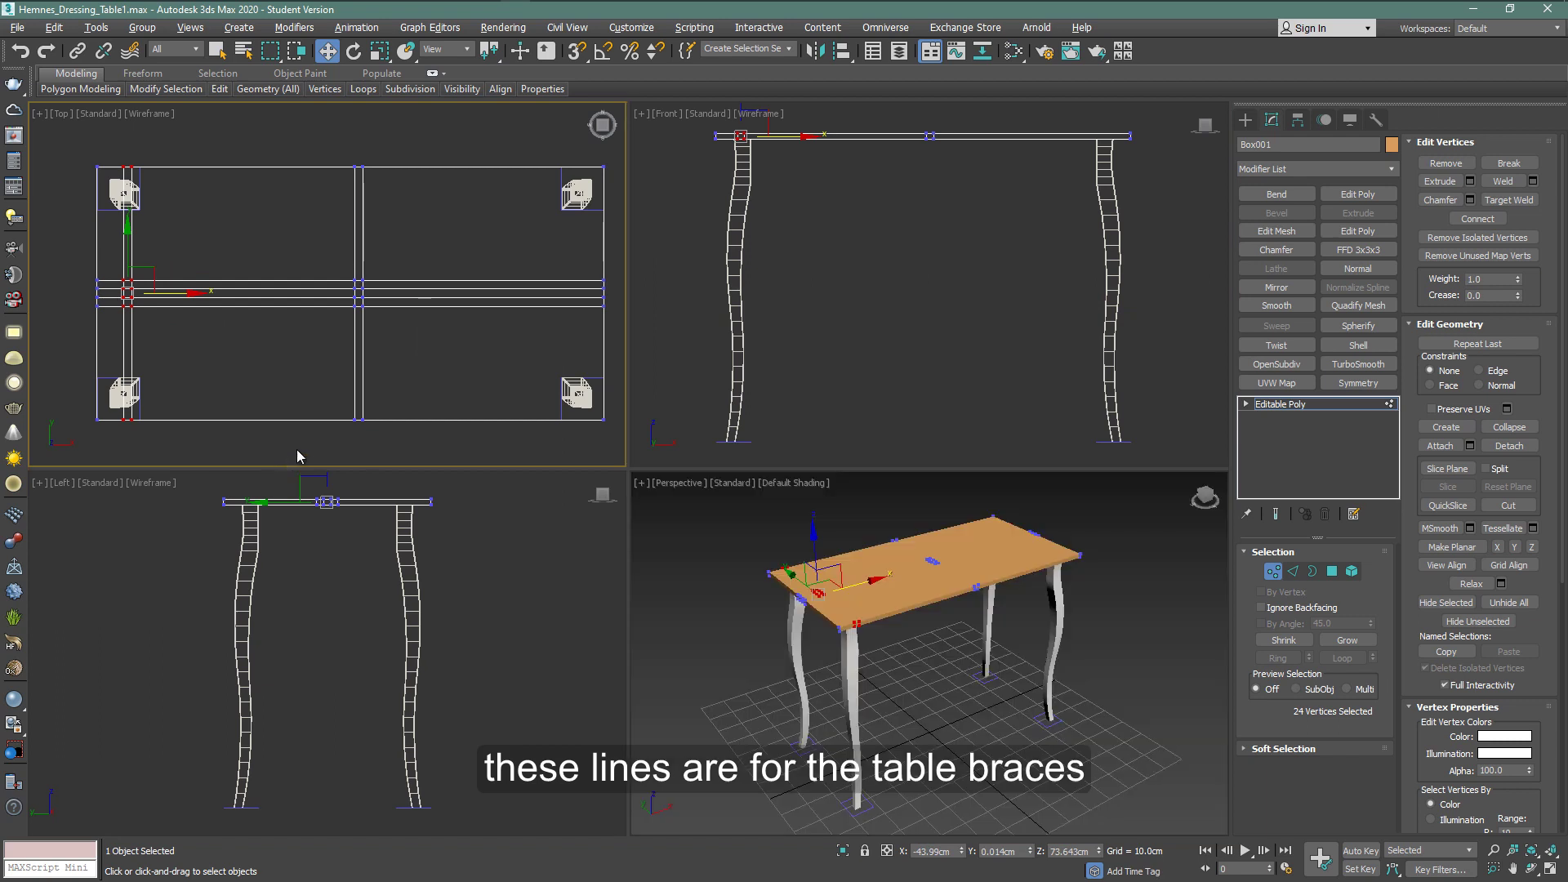
{"action": "scroll", "coordinate": [735, 137], "scroll_direction": "up", "scroll_amount": 10}
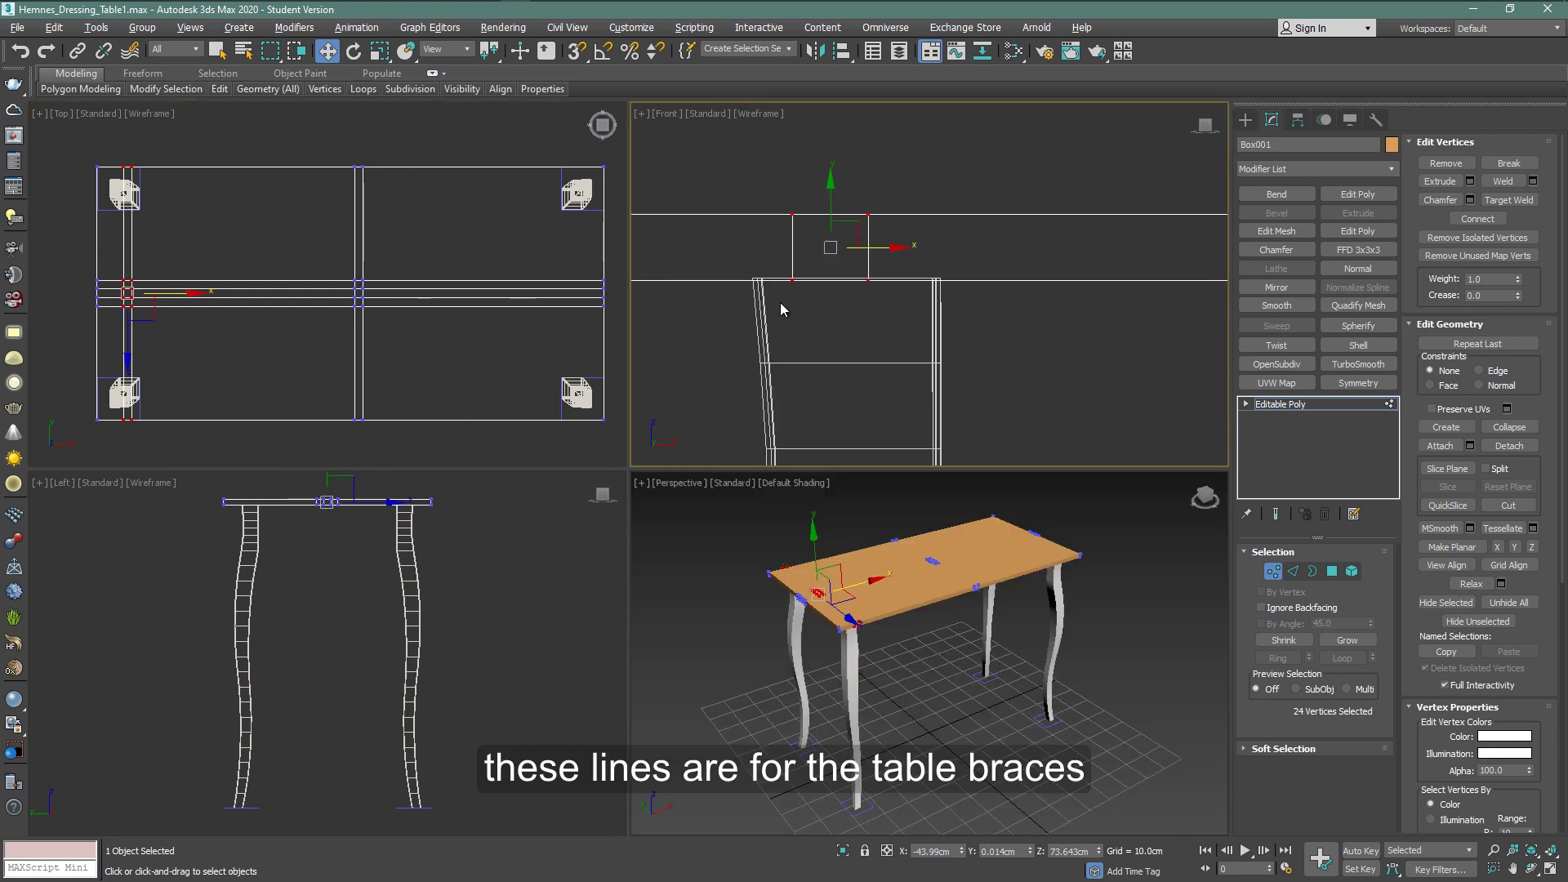
{"action": "scroll", "coordinate": [797, 383], "scroll_direction": "down", "scroll_amount": 3}
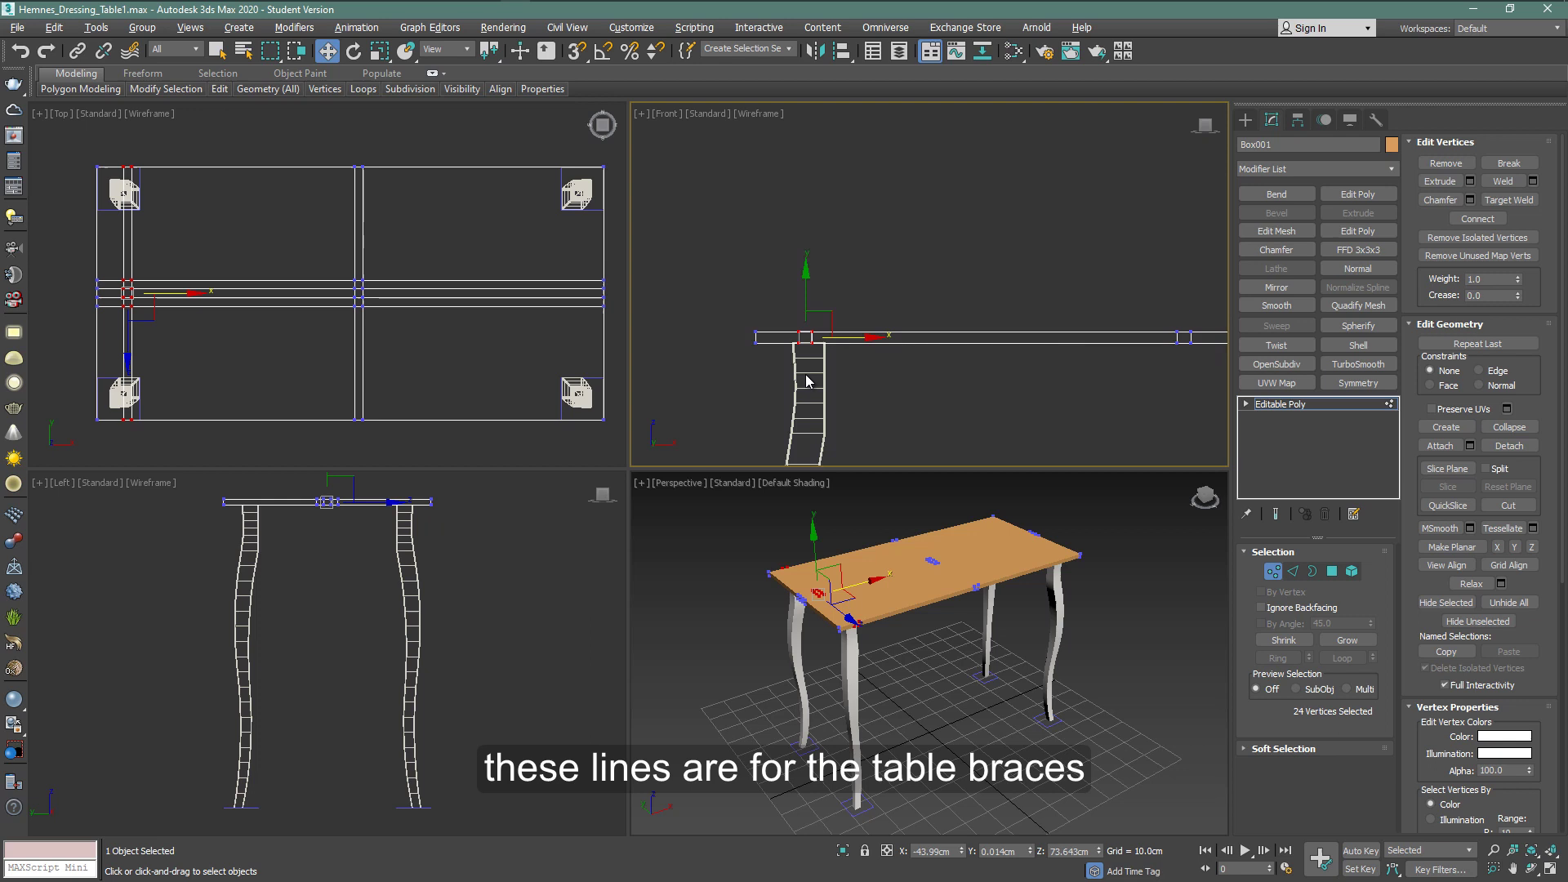
{"action": "scroll", "coordinate": [806, 381], "scroll_direction": "down", "scroll_amount": 2}
{"action": "middle_click_drag", "start_coordinate": [793, 377], "coordinate": [731, 327]}
{"action": "left_click_drag", "start_coordinate": [343, 159], "coordinate": [377, 441]}
{"action": "left_click_drag", "start_coordinate": [422, 294], "coordinate": [602, 319]}
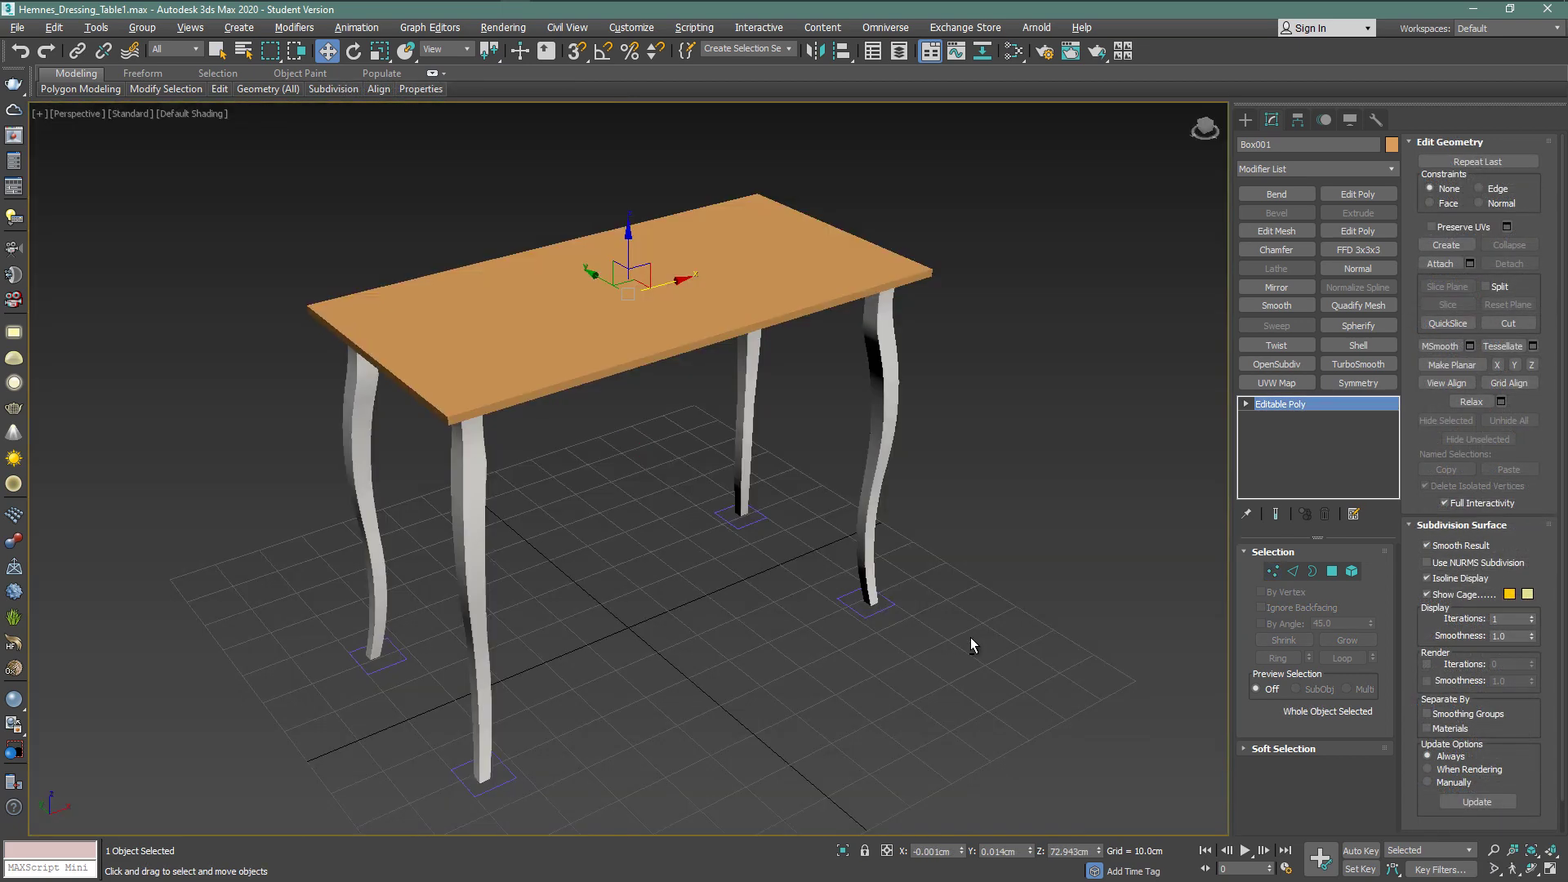
{"action": "middle_click_drag", "start_coordinate": [969, 640], "coordinate": [794, 482], "text": "alt"}
Show edged faces and select three thin underside strips of the tabletop in Polygon mode
{"action": "key", "text": "F4"}
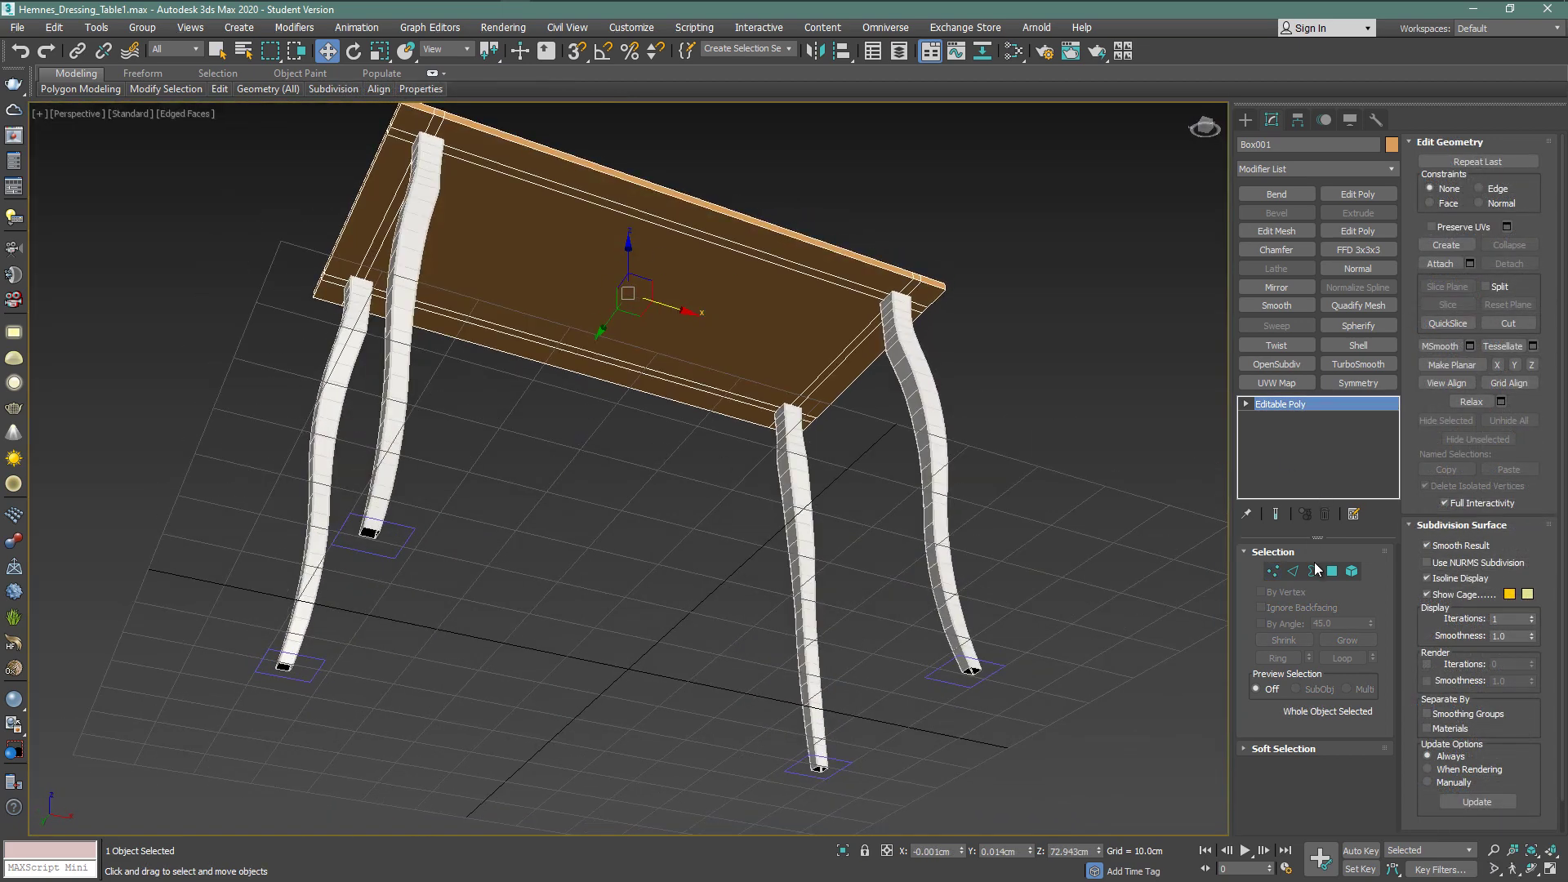
{"action": "left_click", "coordinate": [1332, 571]}
{"action": "left_click", "coordinate": [384, 235]}
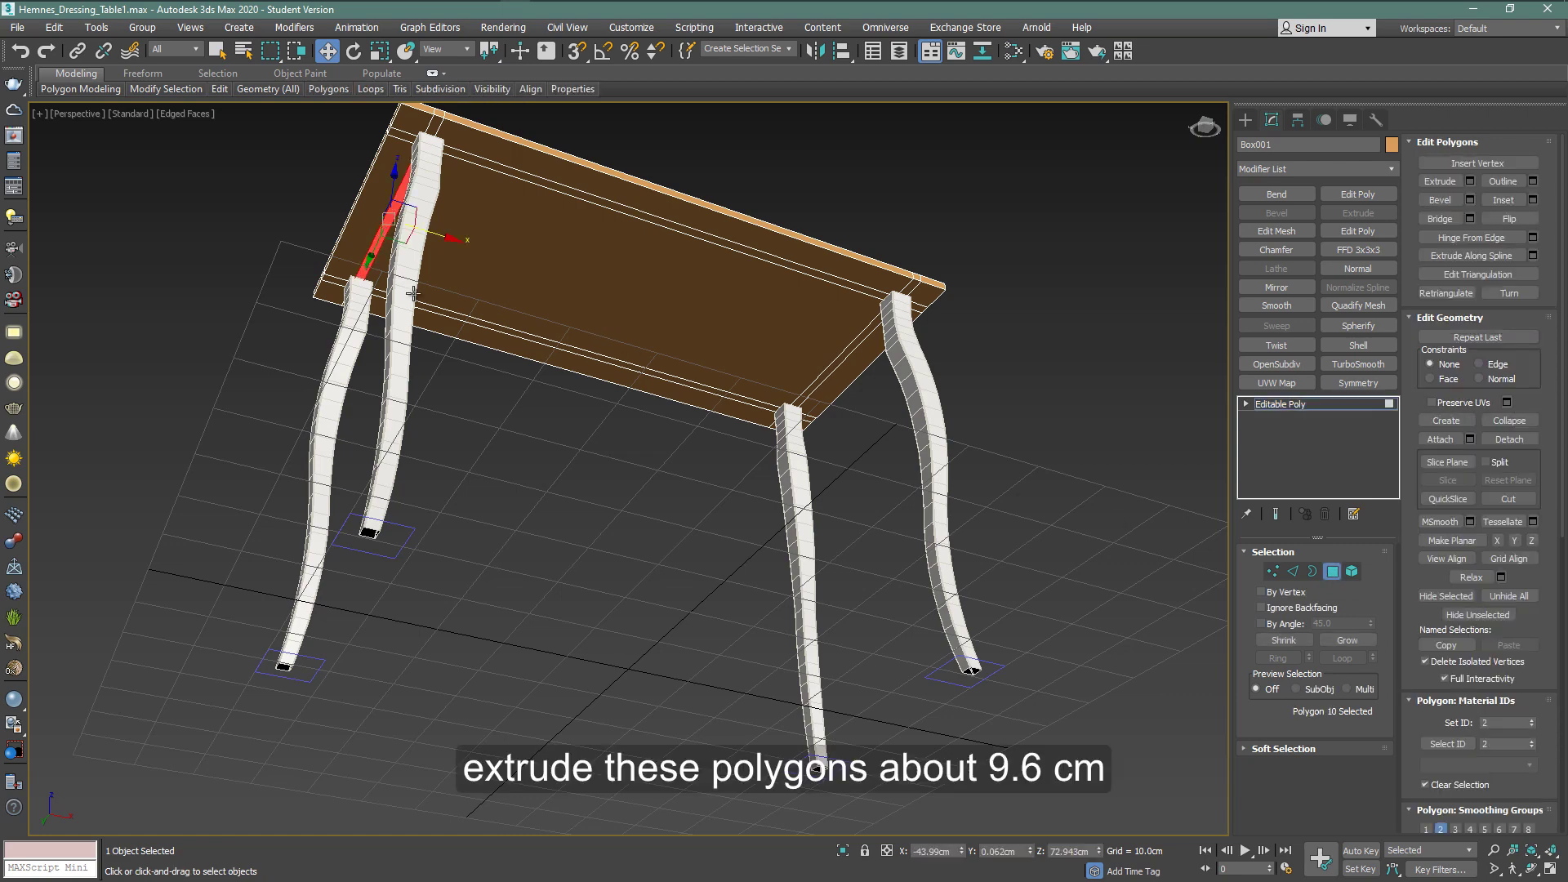
{"action": "left_click", "coordinate": [778, 391], "text": "ctrl"}
{"action": "left_click", "coordinate": [823, 379], "text": "ctrl"}
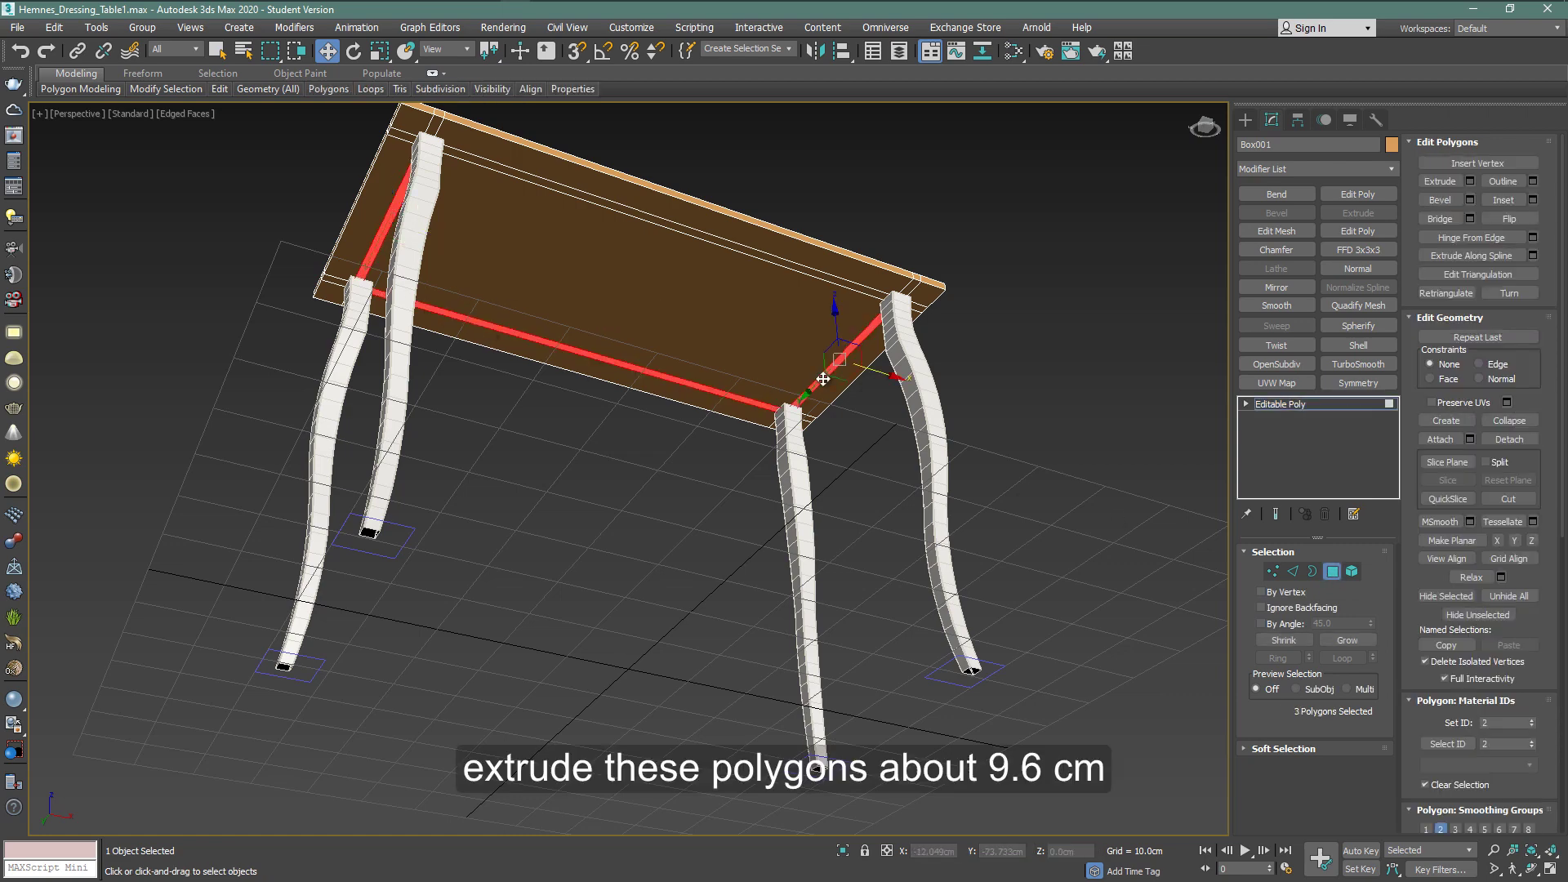
Extrude the selected strips downward 9.6 cm to form the apron braces
{"action": "left_click", "coordinate": [1469, 180]}
{"action": "left_click", "coordinate": [629, 502]}
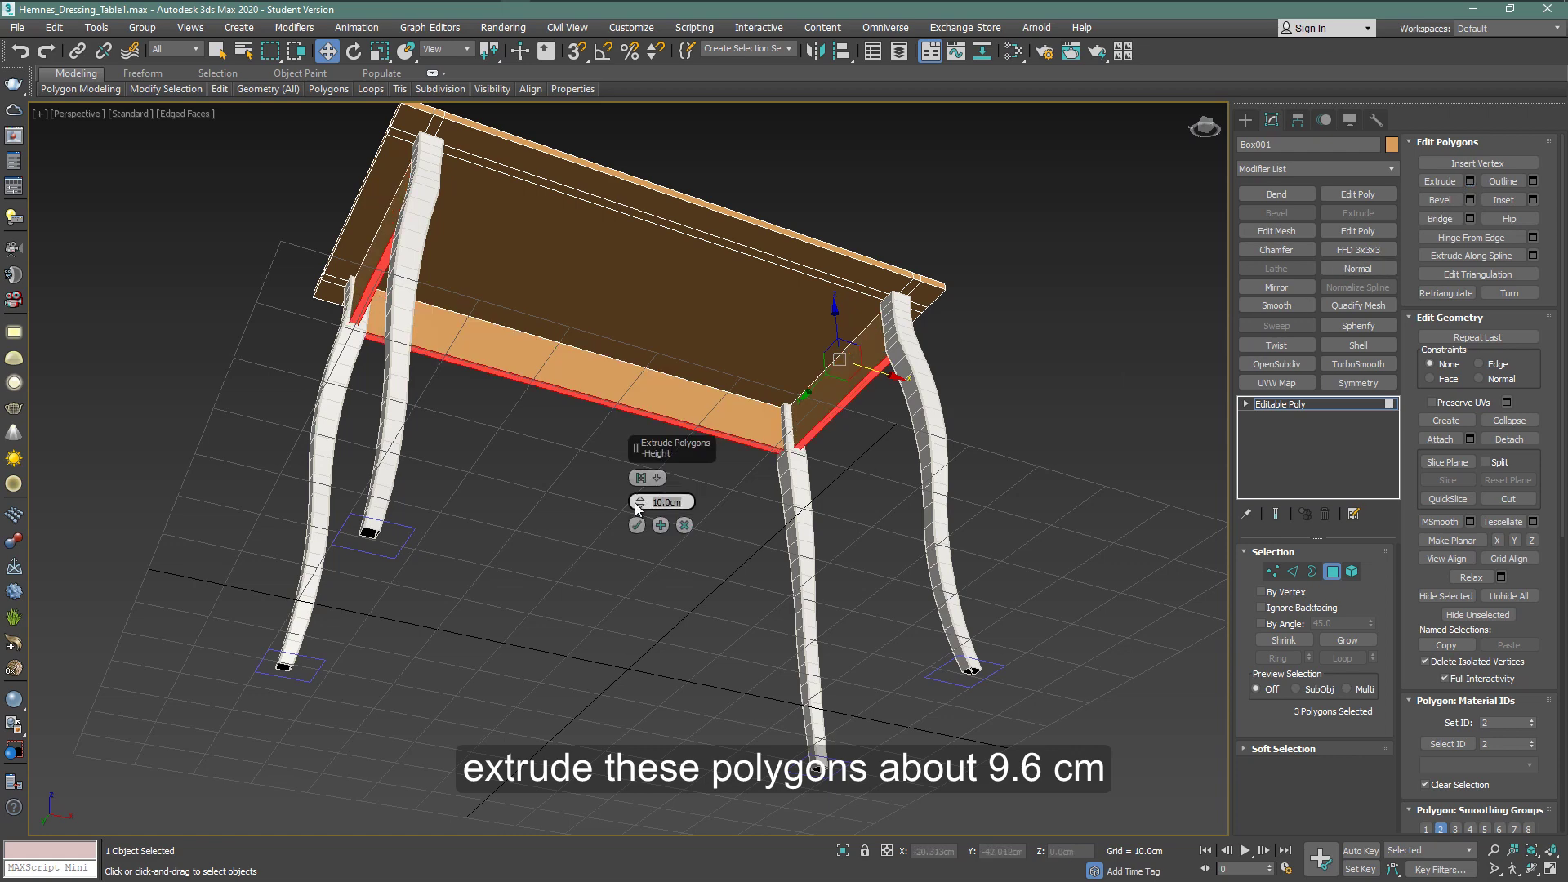
{"action": "type", "text": "9"}
{"action": "left_click", "coordinate": [637, 525]}
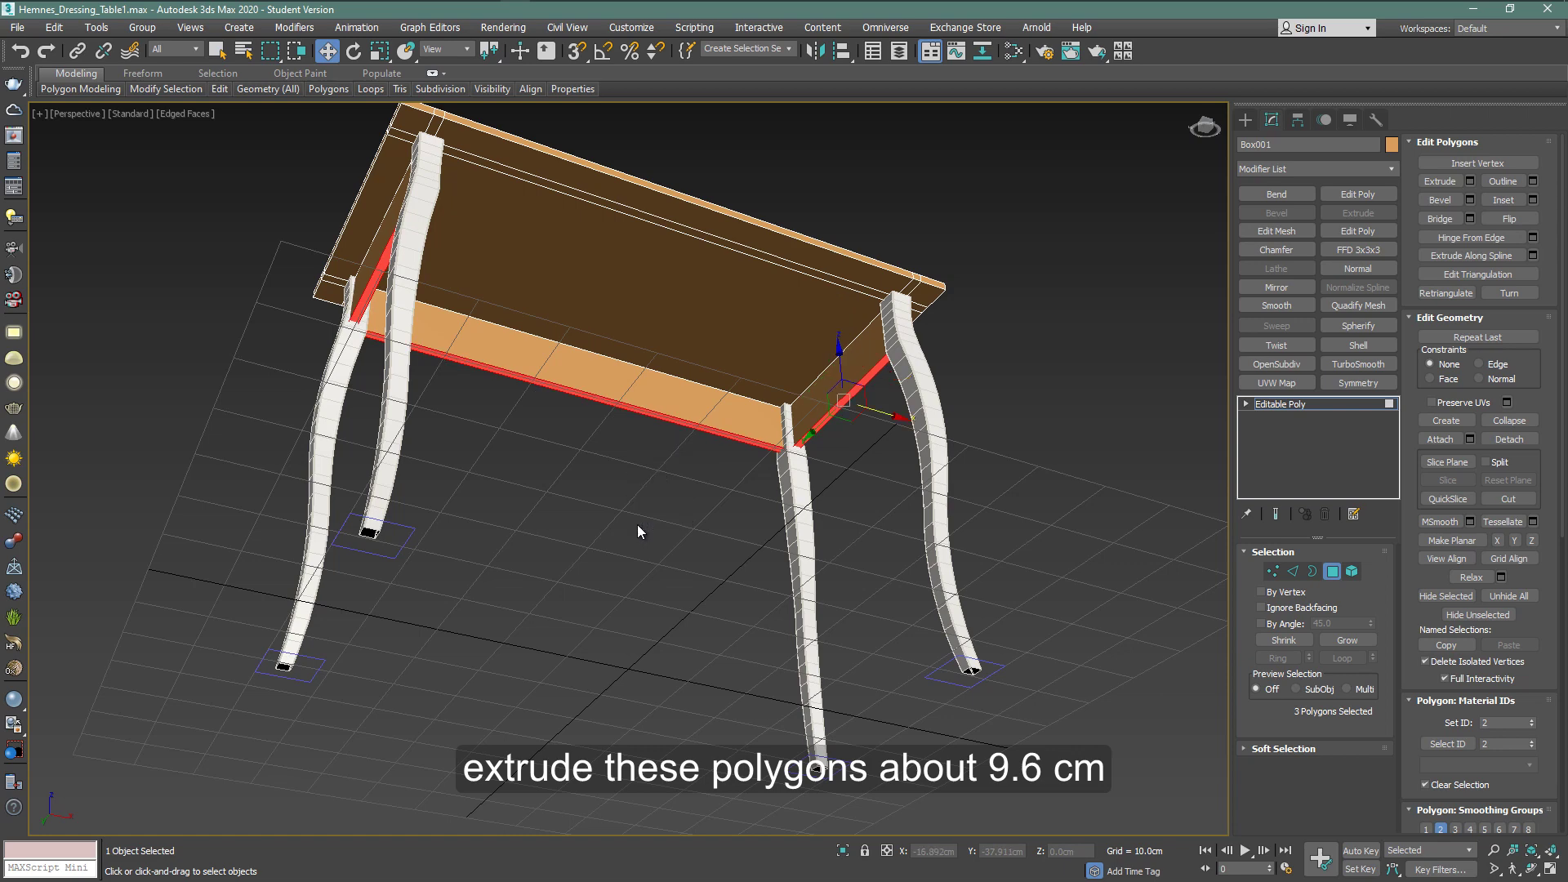
{"action": "key", "text": "alt+w"}
{"action": "middle_click_drag", "start_coordinate": [727, 514], "coordinate": [747, 591], "text": "alt"}
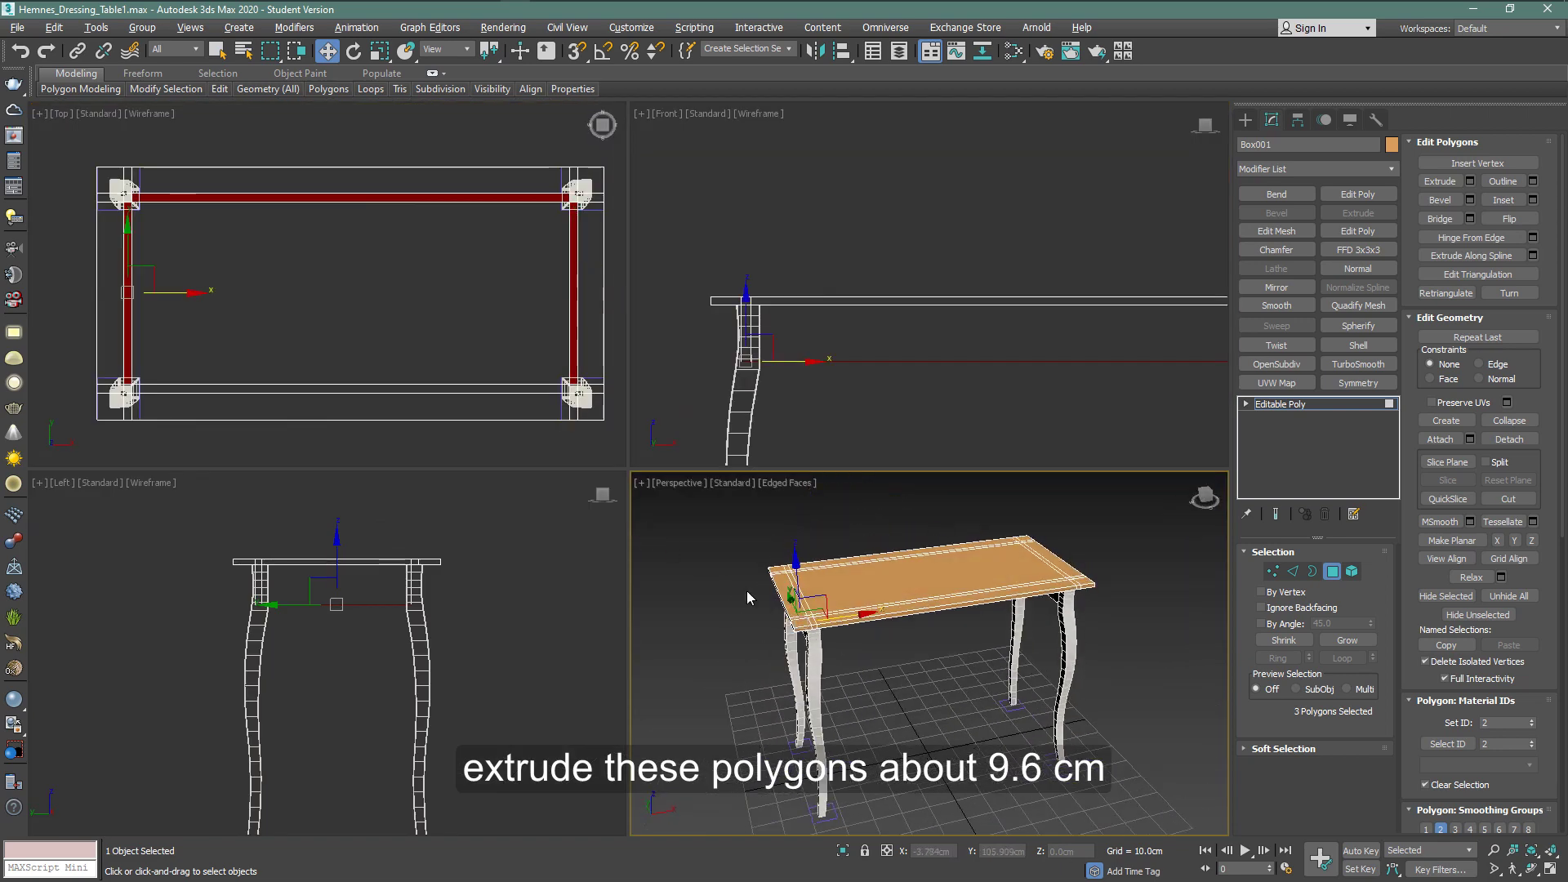
Draw a thin box in the Top view along the open front between the legs
{"action": "left_click", "coordinate": [1333, 571]}
{"action": "left_click", "coordinate": [1245, 120]}
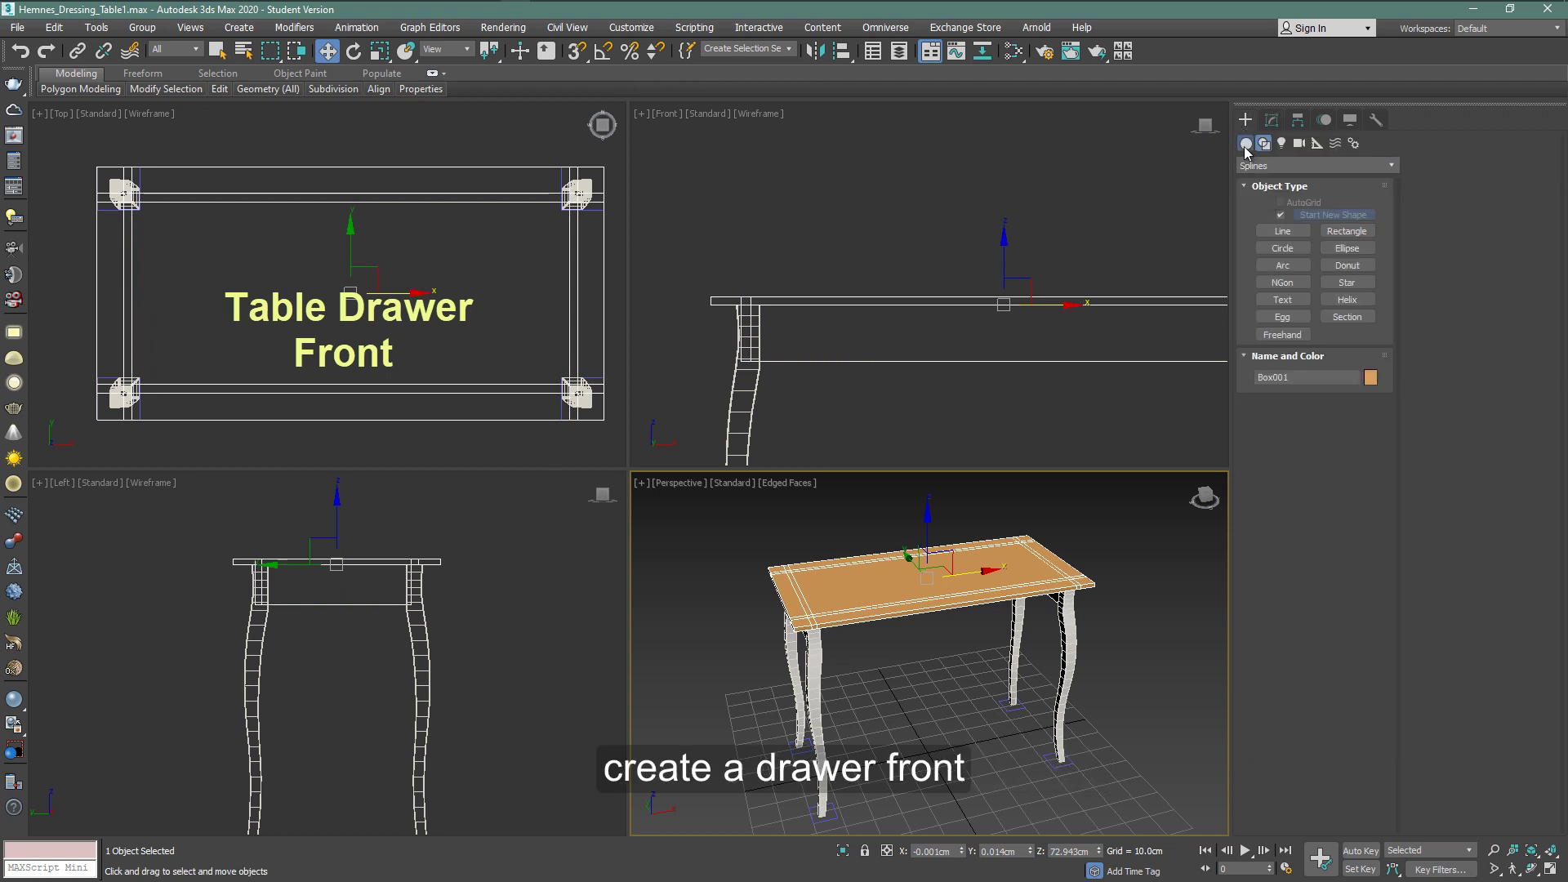
{"action": "left_click", "coordinate": [1282, 218]}
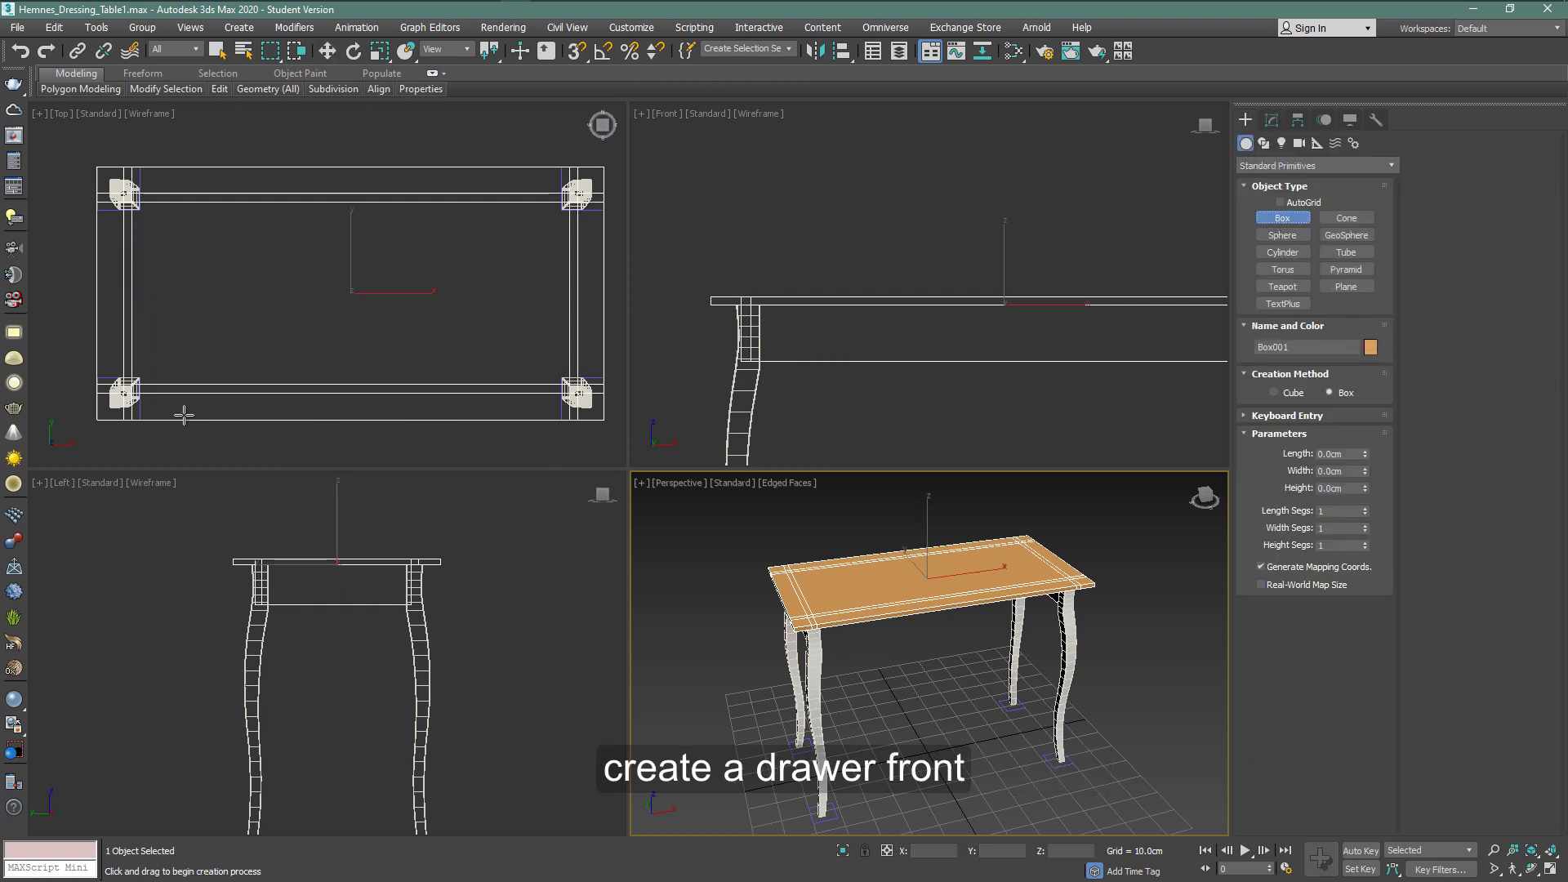
{"action": "key", "text": "alt+w"}
{"action": "left_click", "coordinate": [242, 670]}
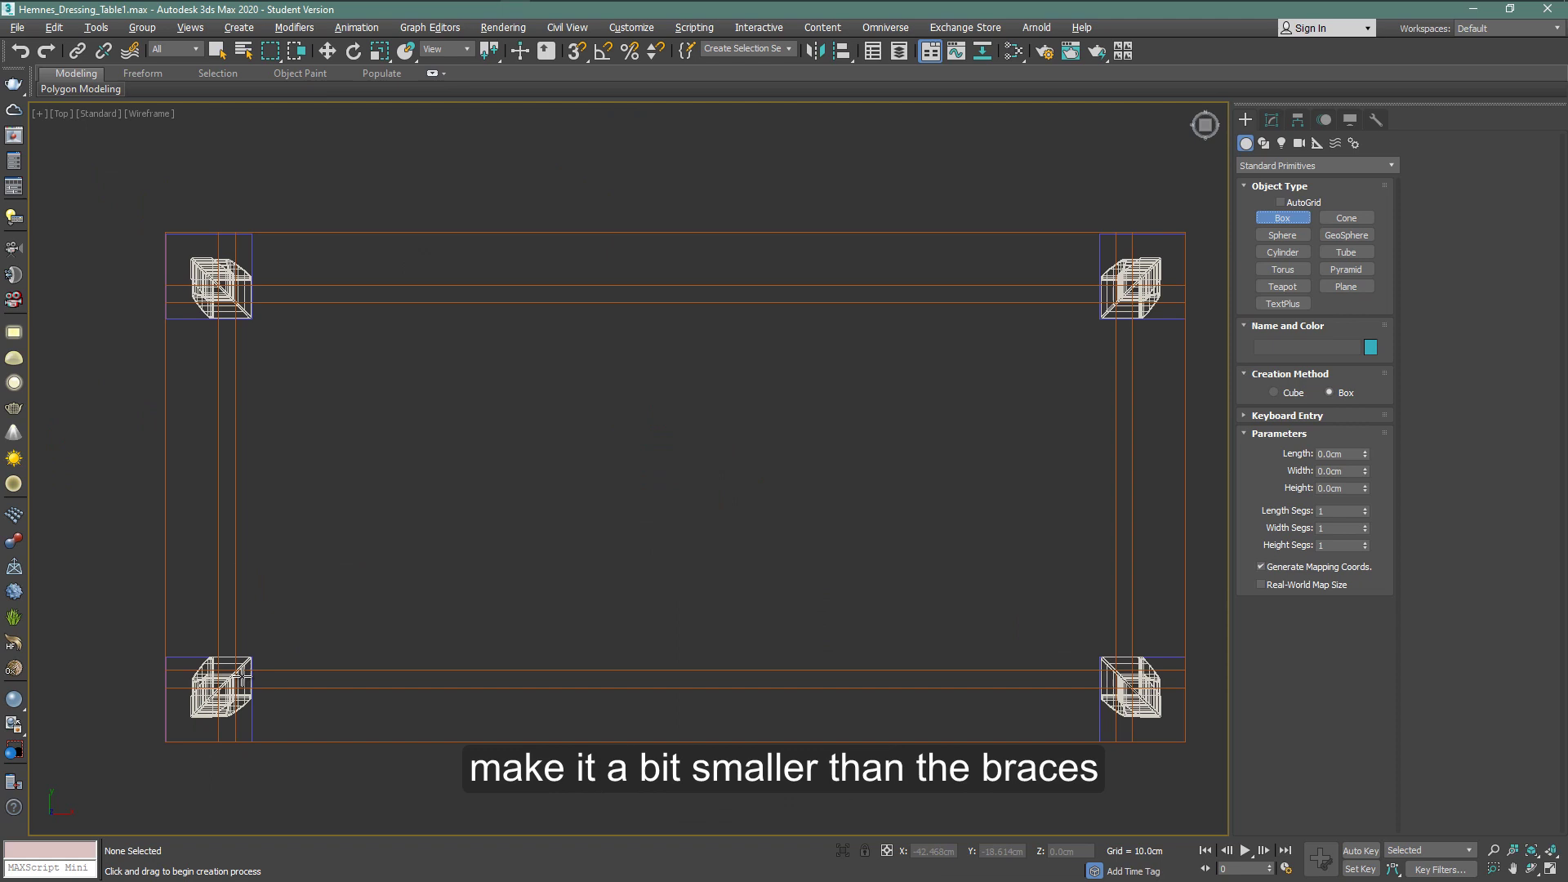
{"action": "left_click_drag", "start_coordinate": [241, 670], "coordinate": [1112, 687]}
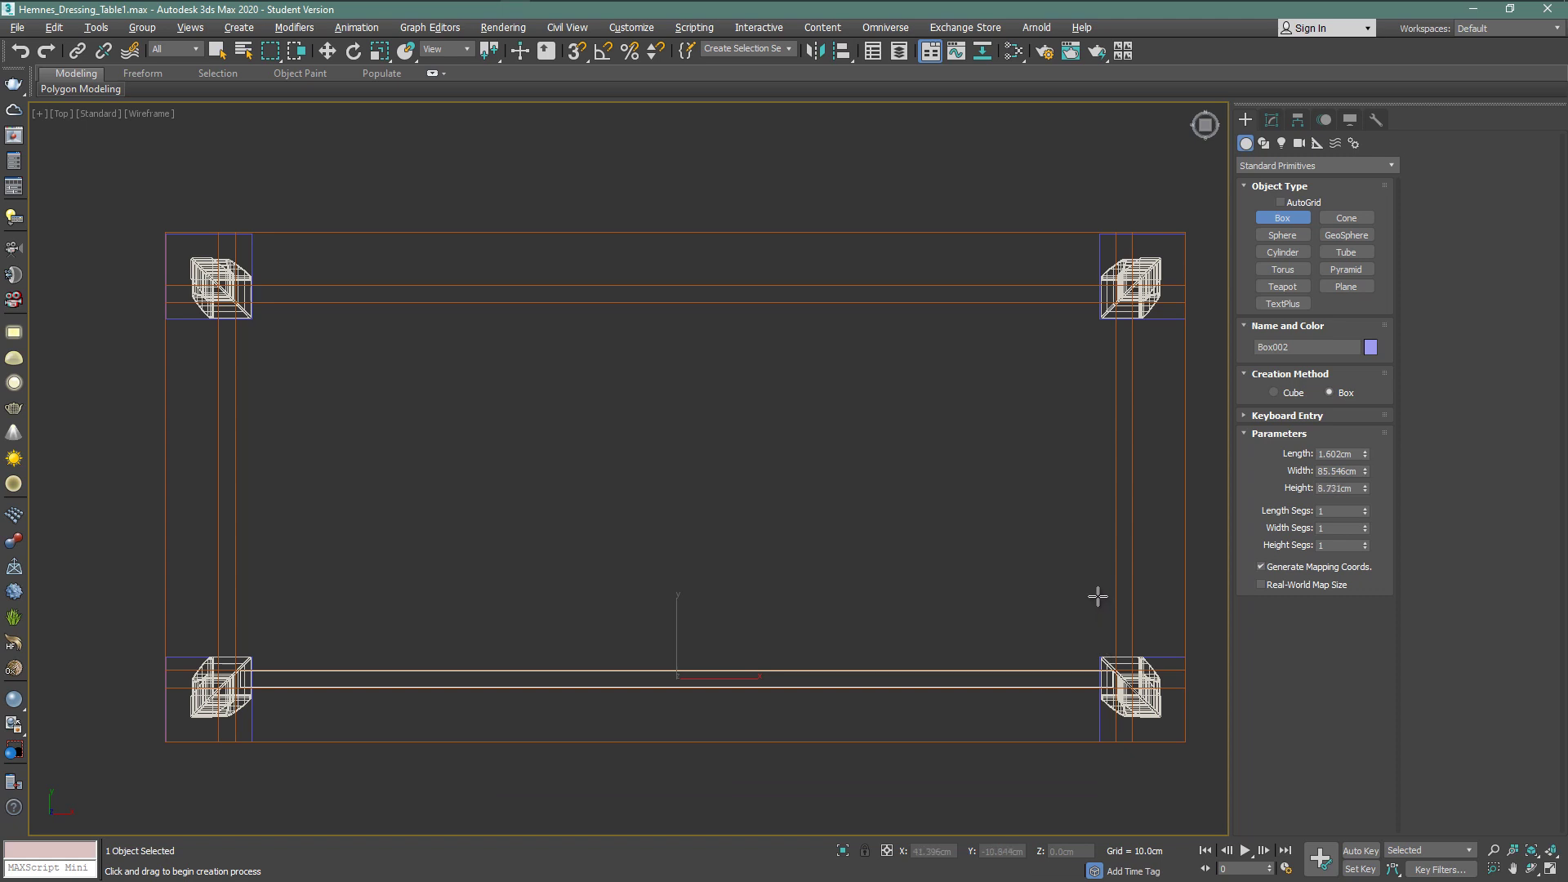
{"action": "left_click", "coordinate": [1064, 601]}
Move the box up in Z so it sits just beneath the tabletop
{"action": "key", "text": "w"}
{"action": "key", "text": "alt+w"}
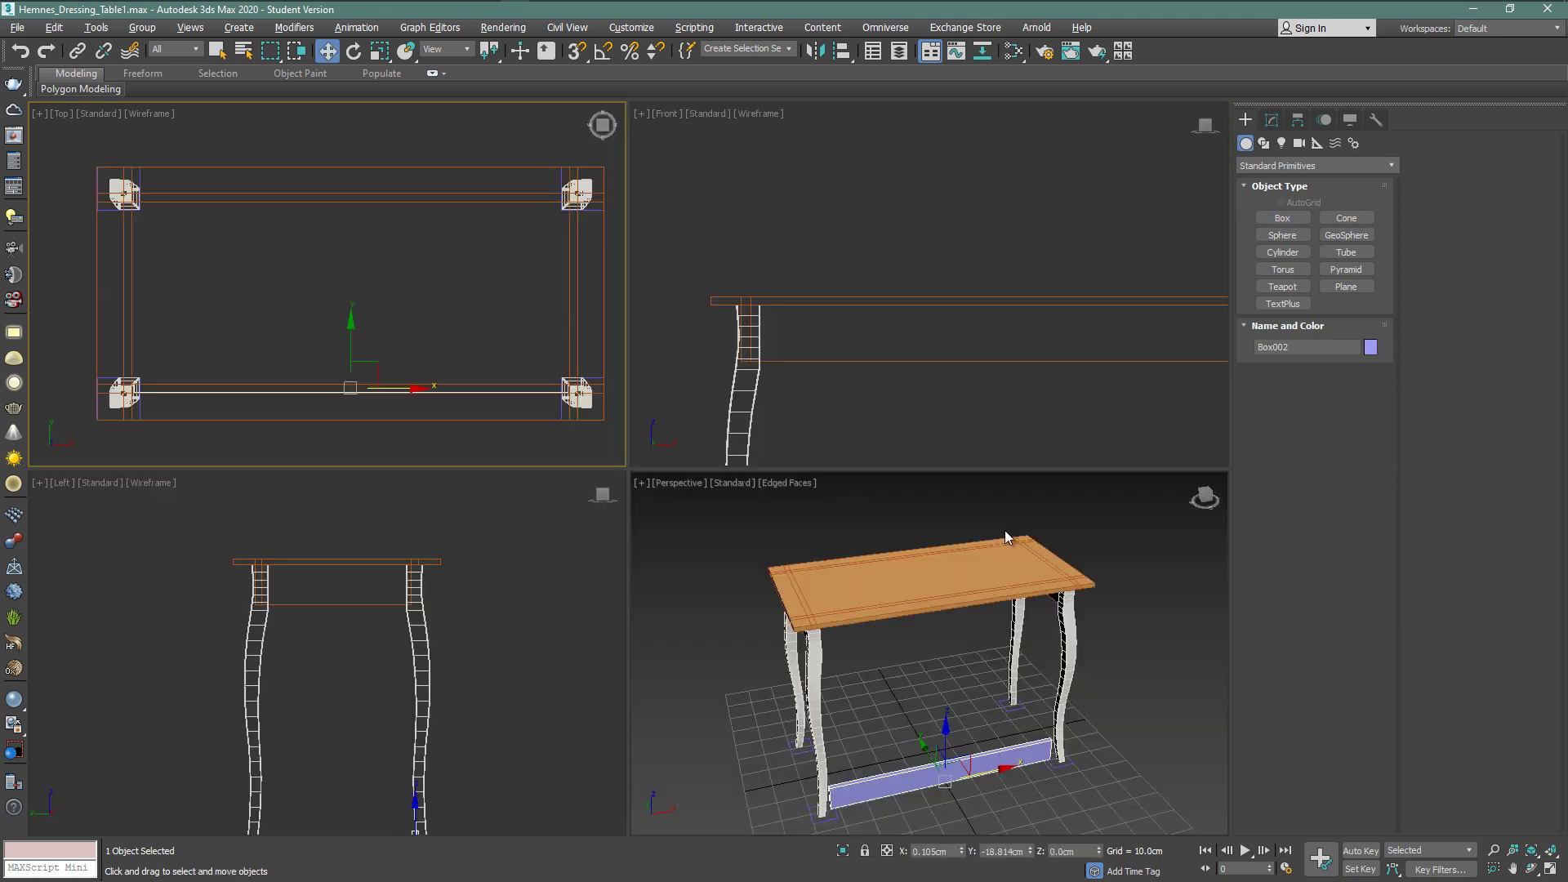
{"action": "left_click_drag", "start_coordinate": [948, 736], "coordinate": [950, 601]}
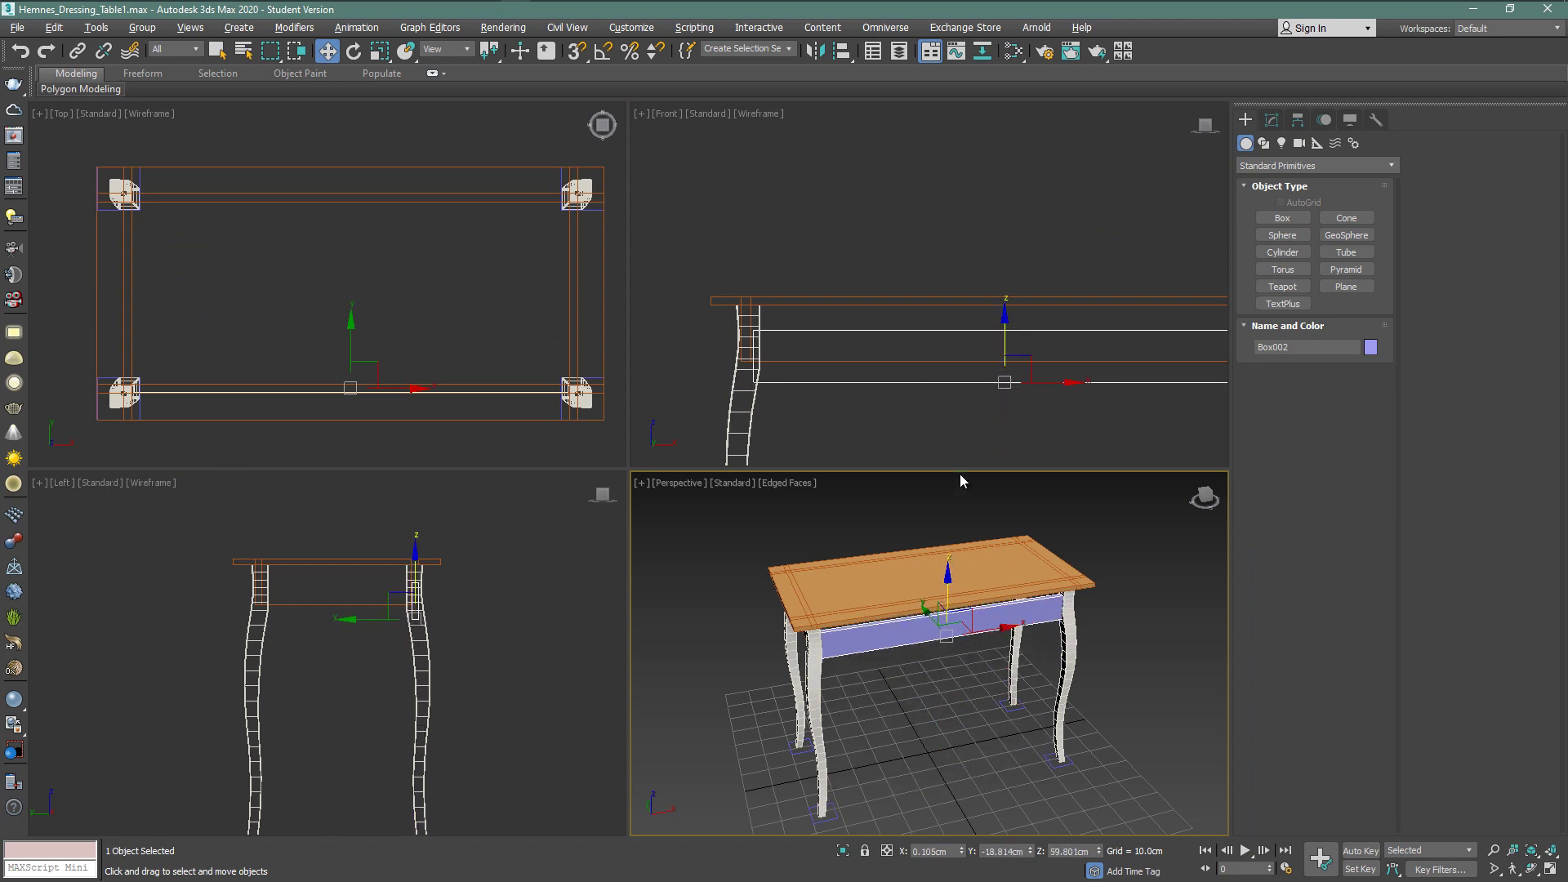
{"action": "left_click", "coordinate": [1005, 353]}
{"action": "left_click_drag", "start_coordinate": [1005, 353], "coordinate": [1003, 332]}
{"action": "key", "text": "alt+w"}
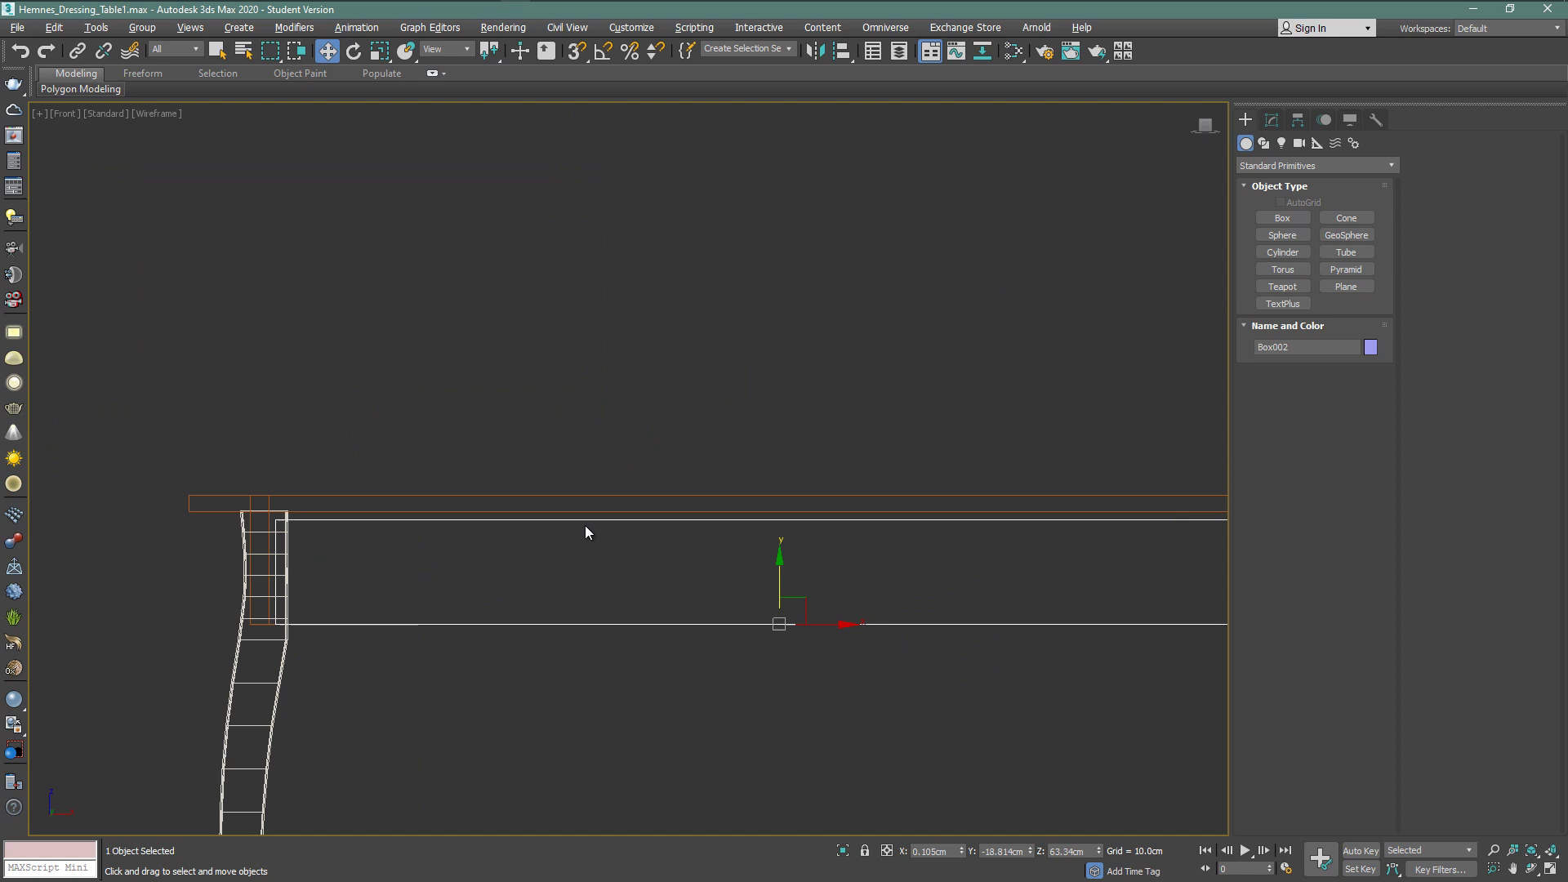
{"action": "scroll", "coordinate": [630, 572], "scroll_direction": "down", "scroll_amount": 4}
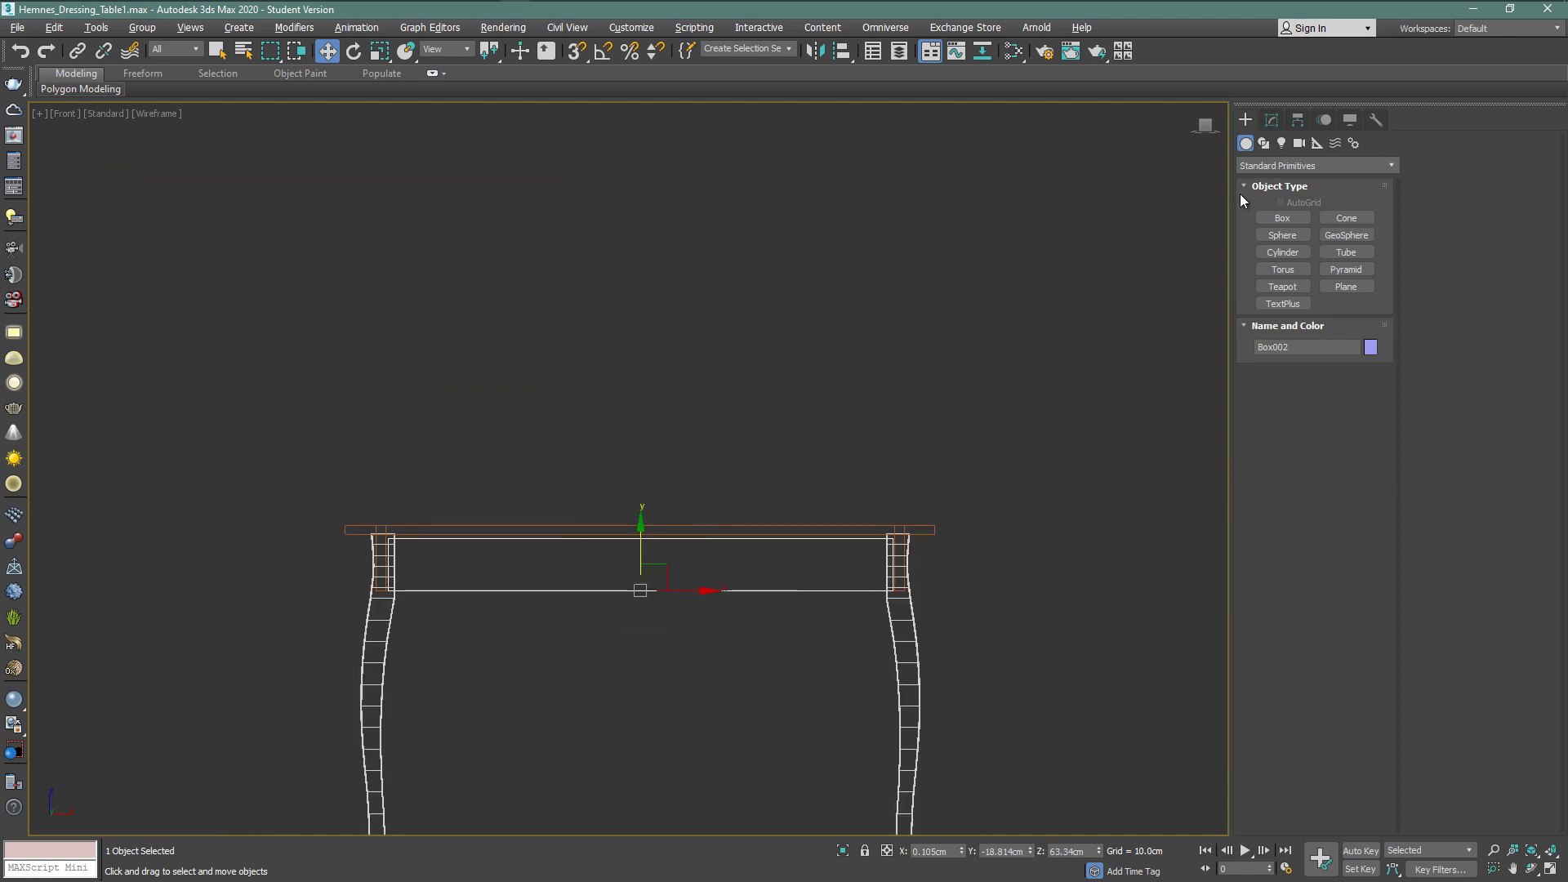
Trim Box002's width to 83.005 cm and check it in the maximized Perspective view
{"action": "left_click", "coordinate": [1272, 120]}
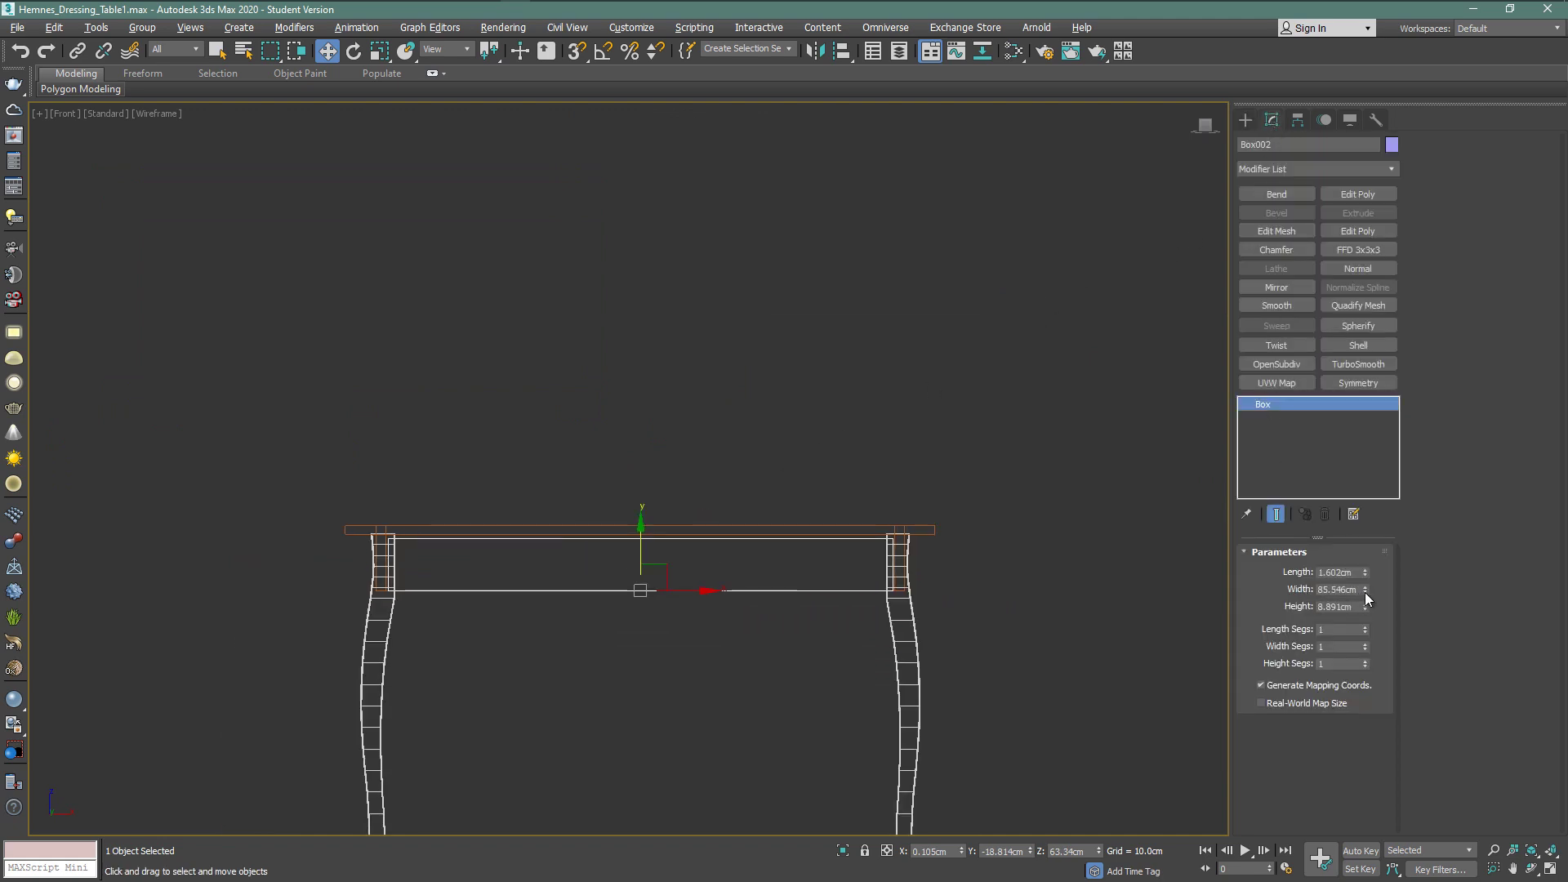
{"action": "left_click_drag", "start_coordinate": [1363, 594], "coordinate": [1364, 595]}
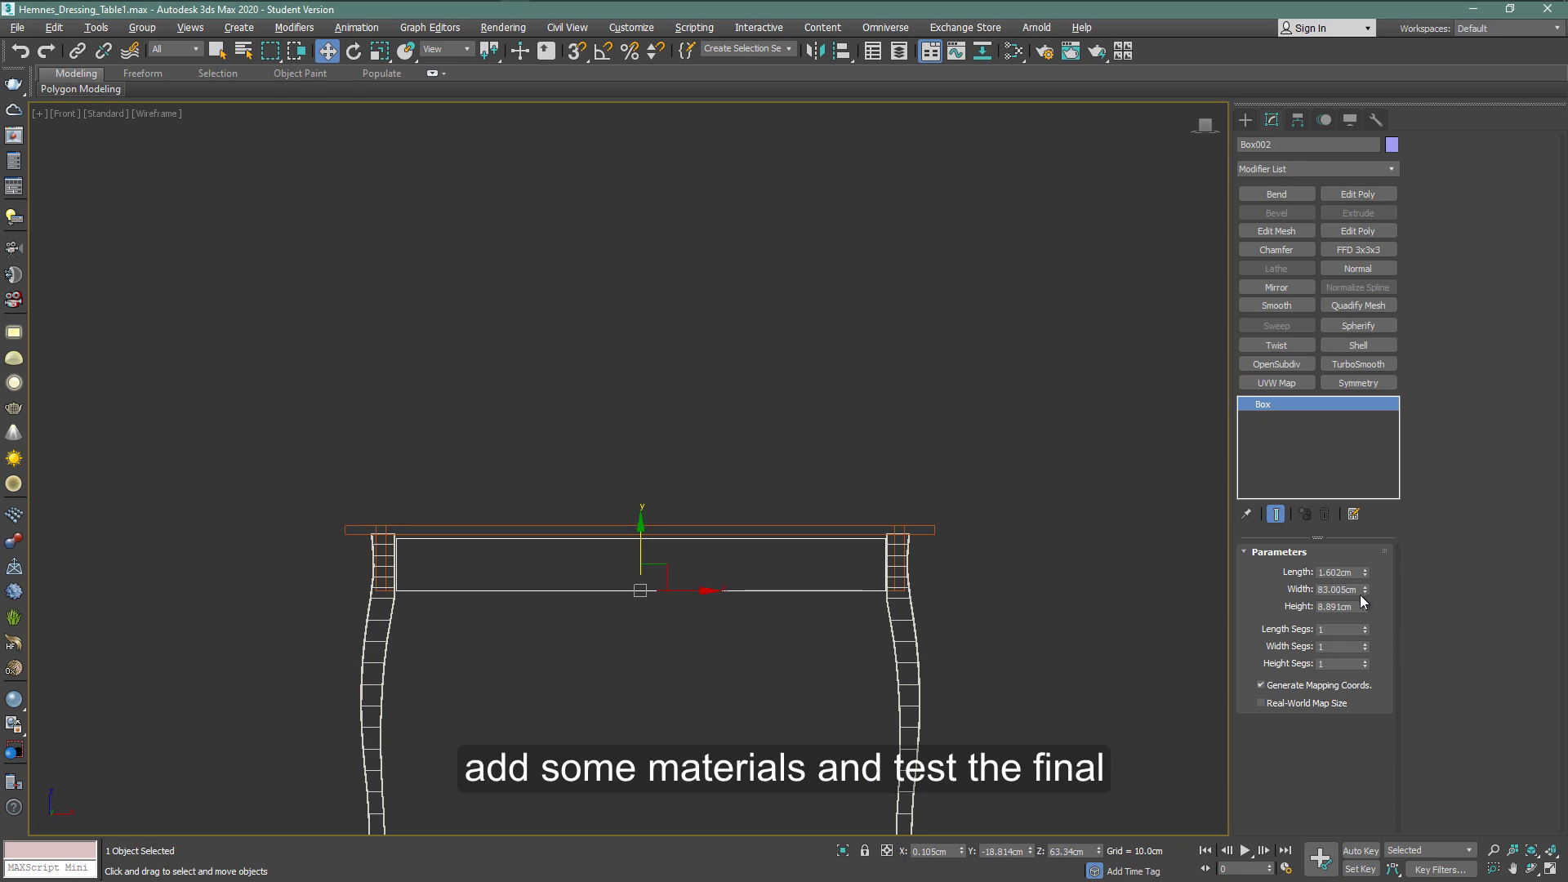
{"action": "key", "text": "alt+w"}
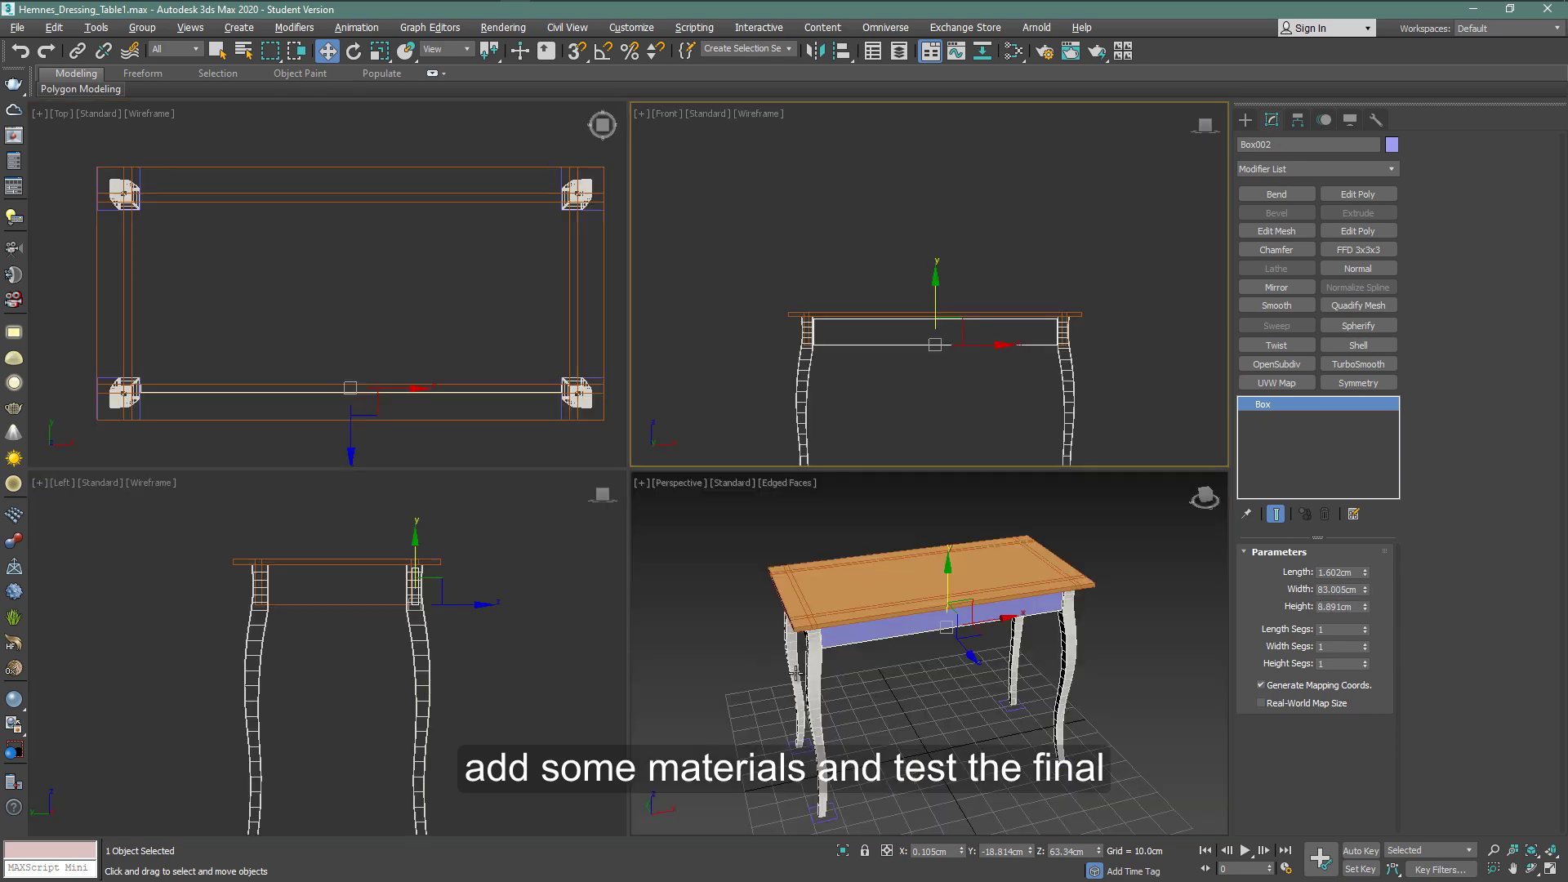
{"action": "key", "text": "alt+w"}
{"action": "middle_click_drag", "start_coordinate": [694, 578], "coordinate": [735, 609]}
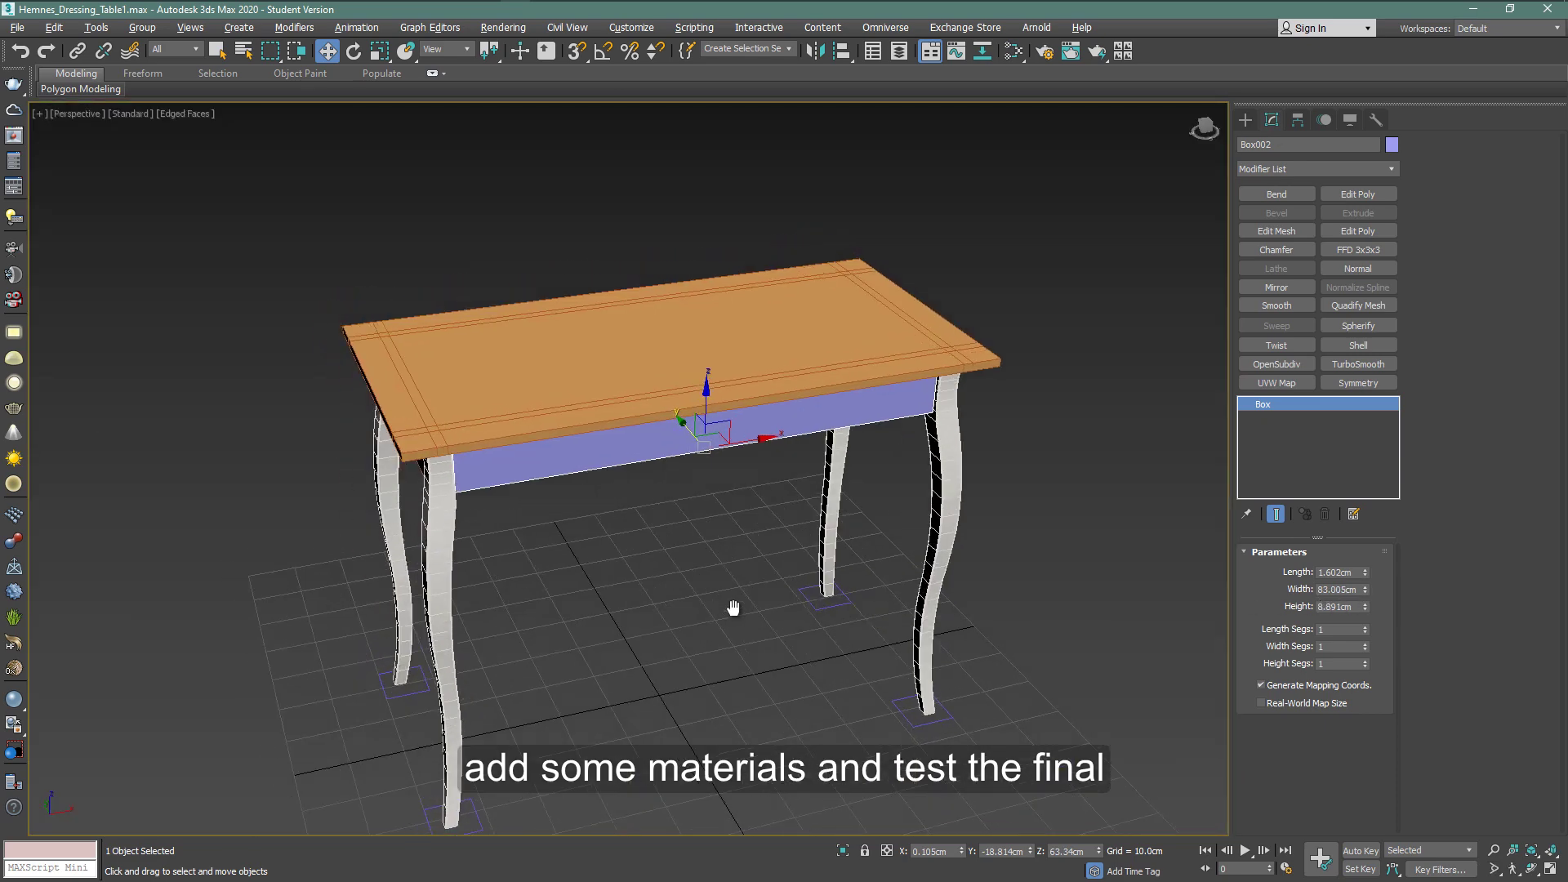
{"action": "key", "text": "F4"}
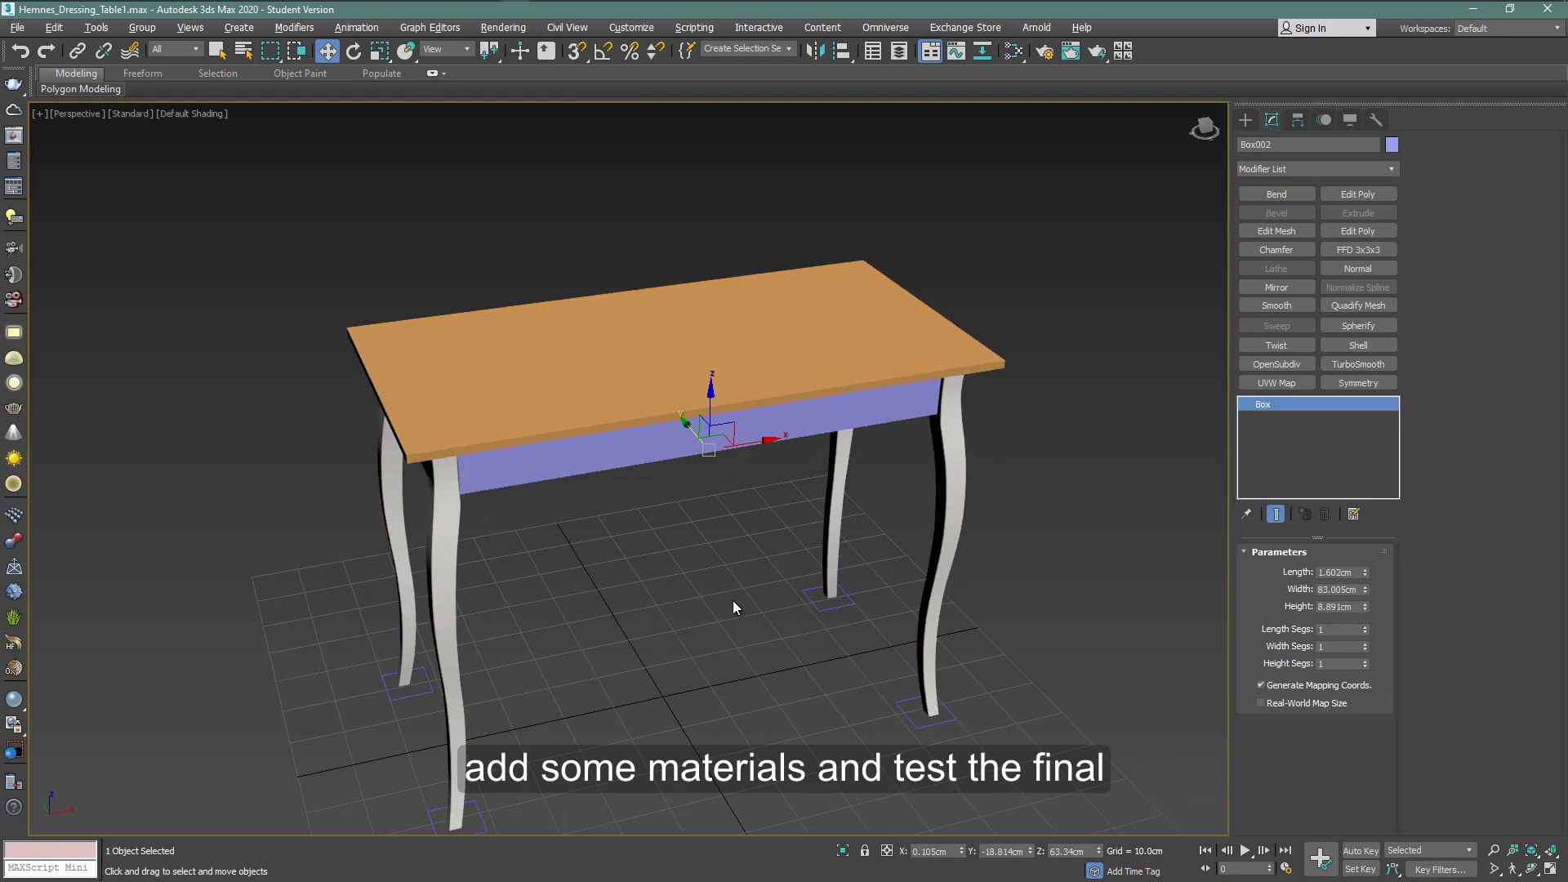